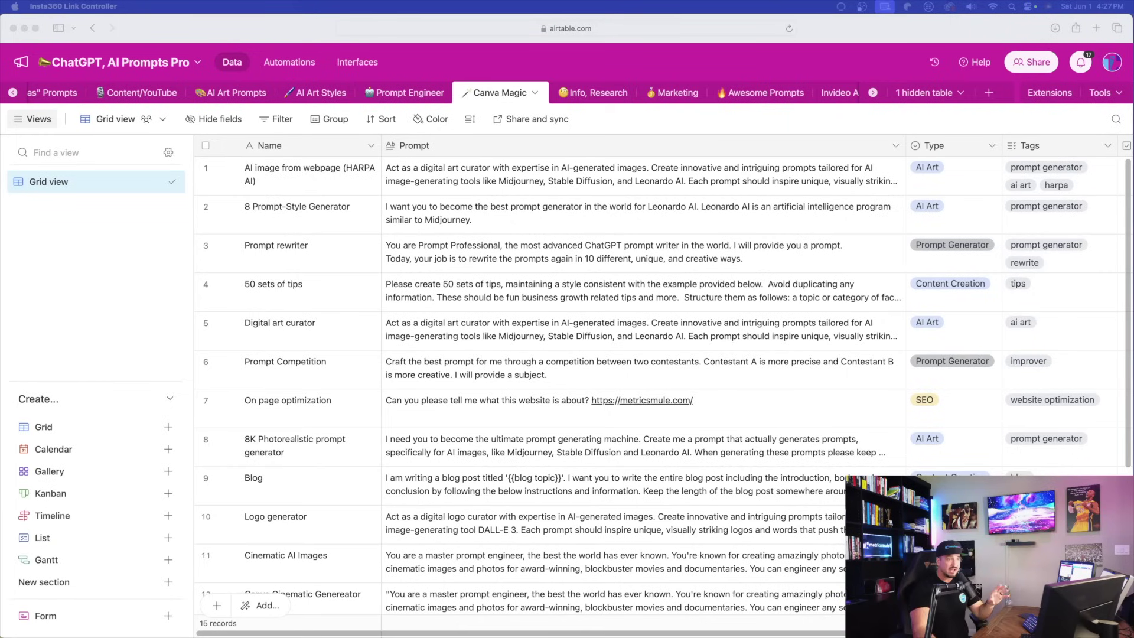
Step: Scroll through the AI Art Prompts table, then return to the Canva Magic table
scroll(473, 165, down, 1)
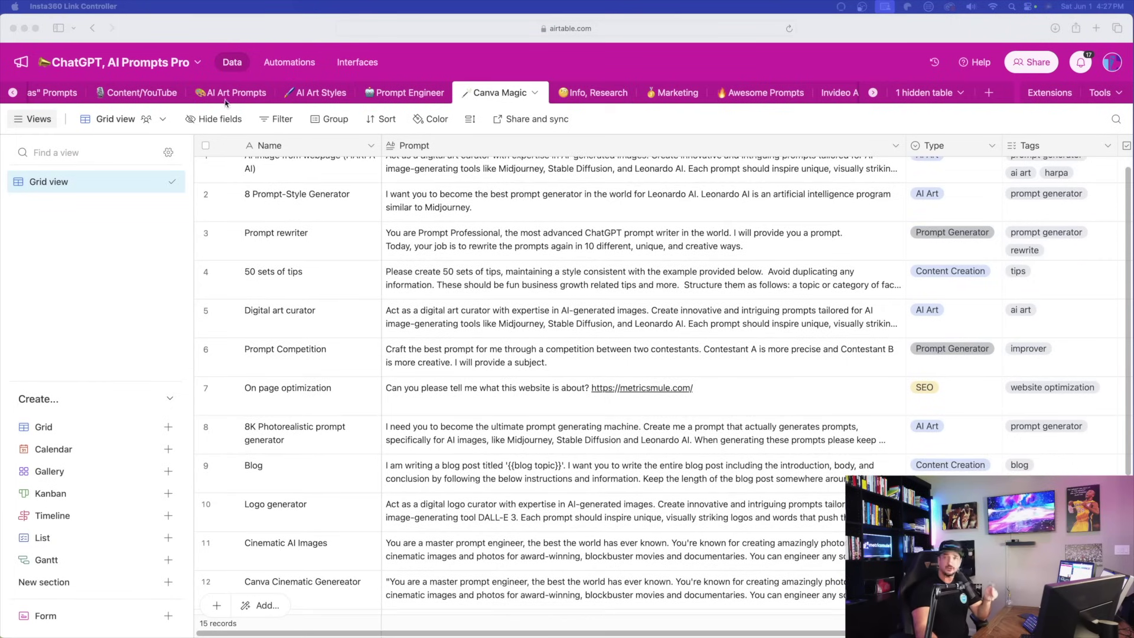
click(233, 95)
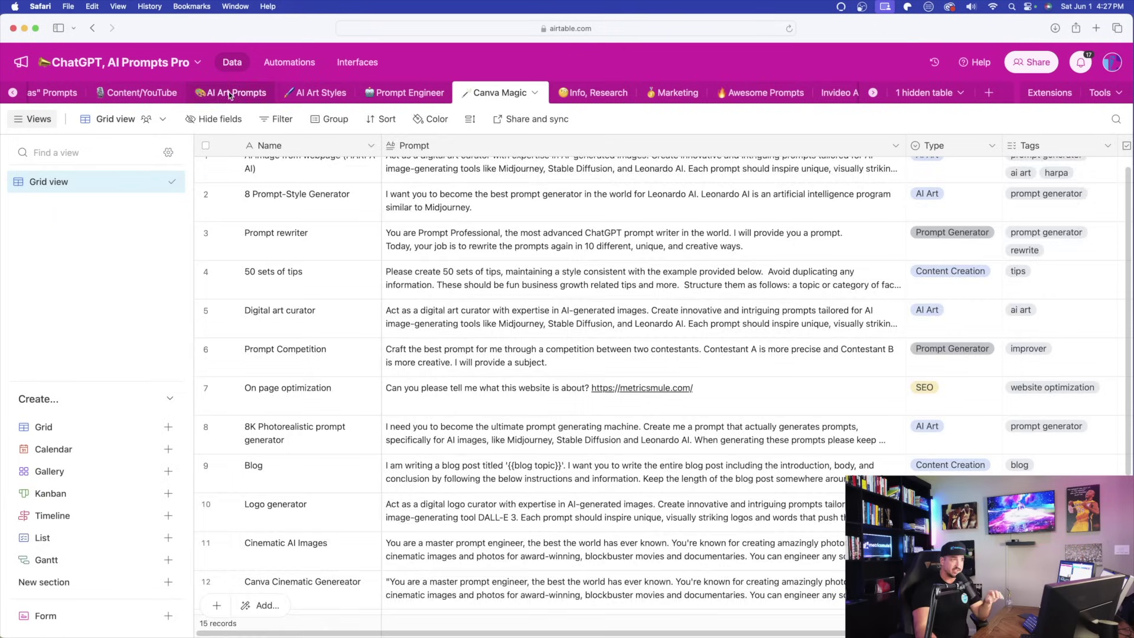
click(230, 95)
scroll(621, 248, down, 10)
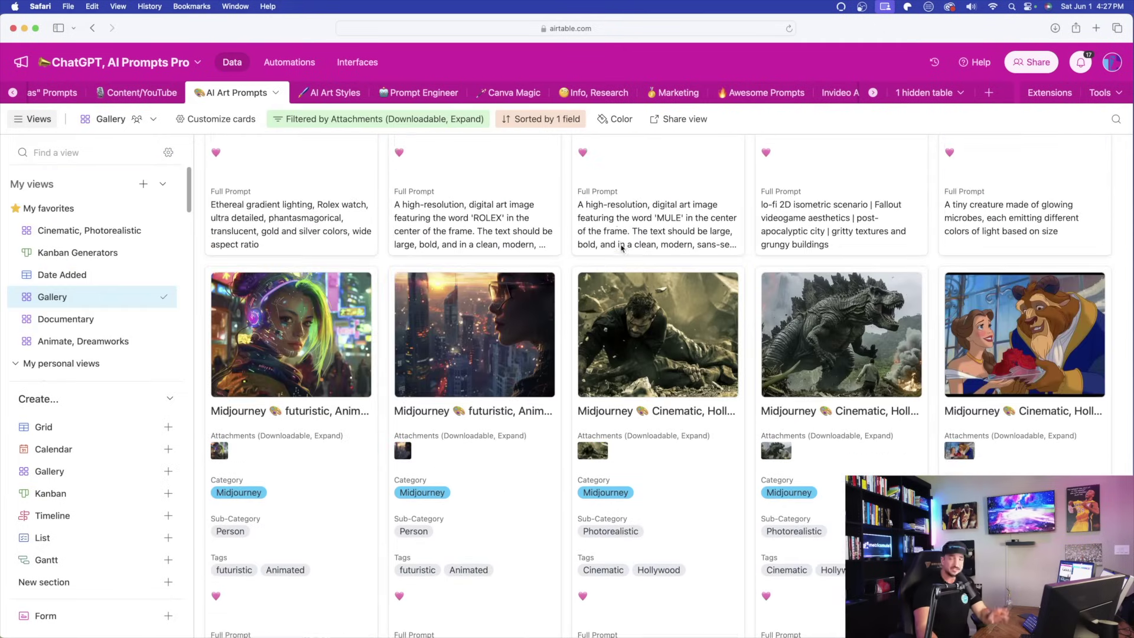
scroll(621, 247, down, 10)
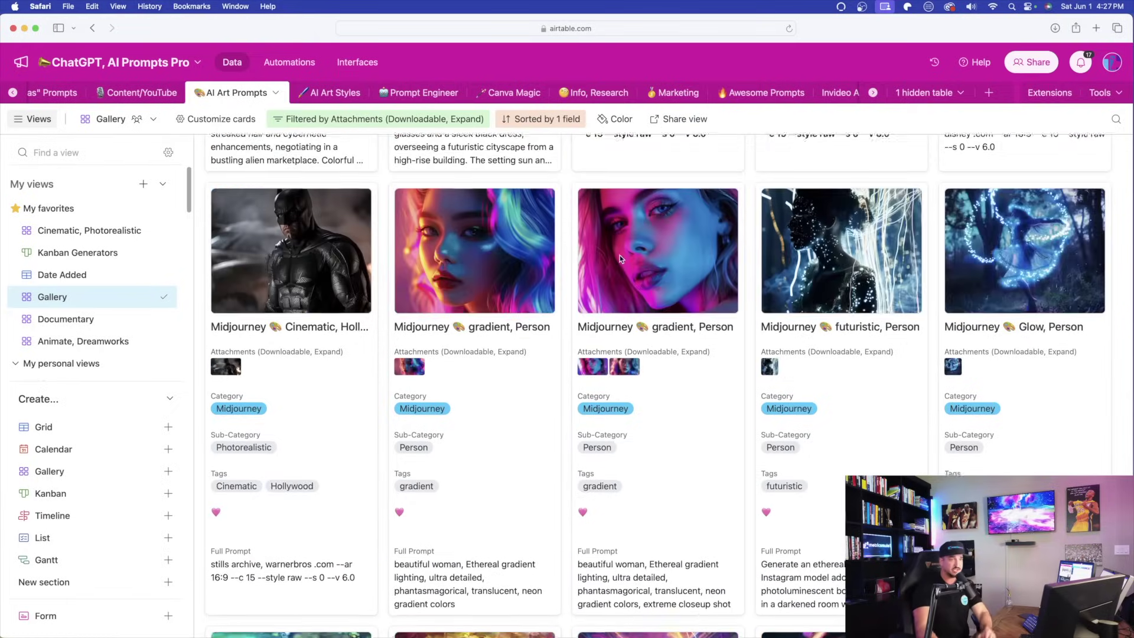
scroll(619, 255, down, 15)
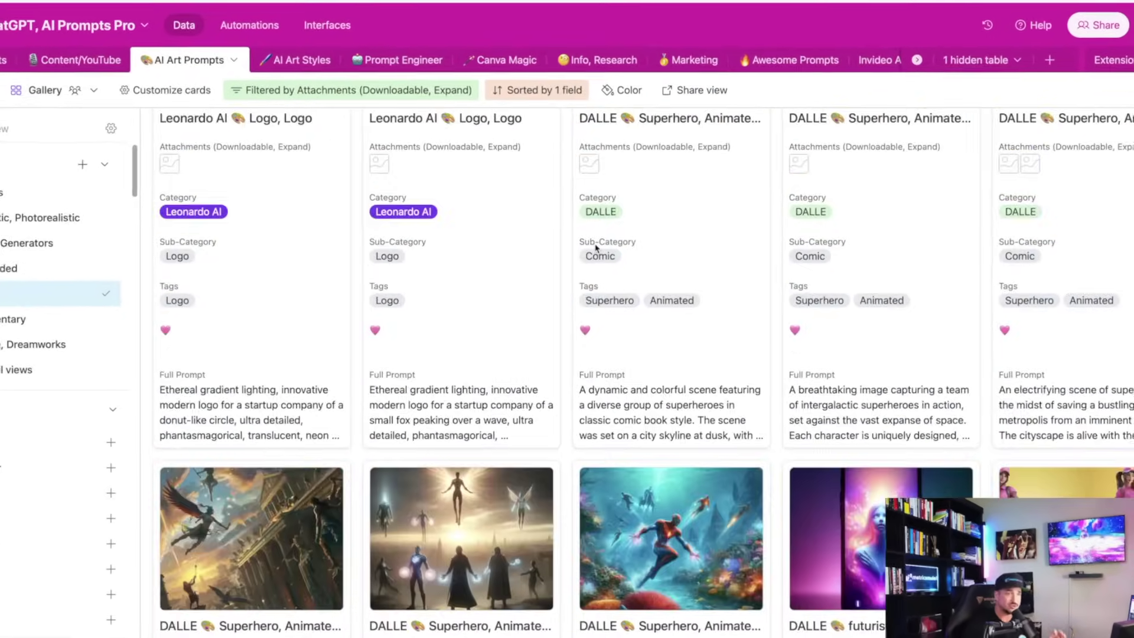
scroll(596, 249, up, 10)
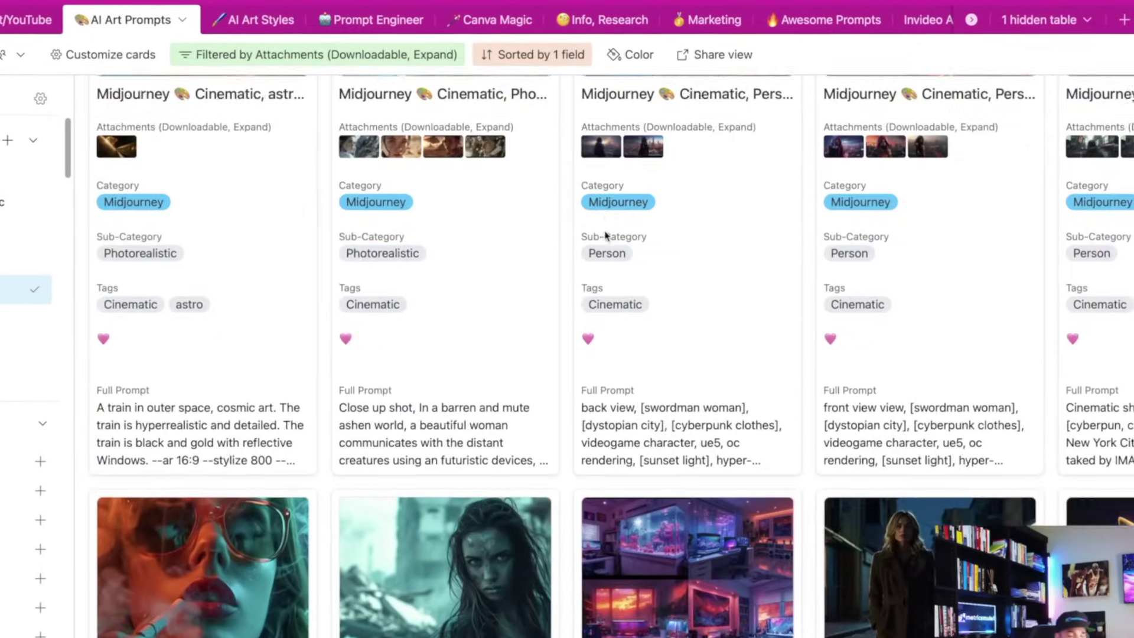
scroll(603, 232, up, 10)
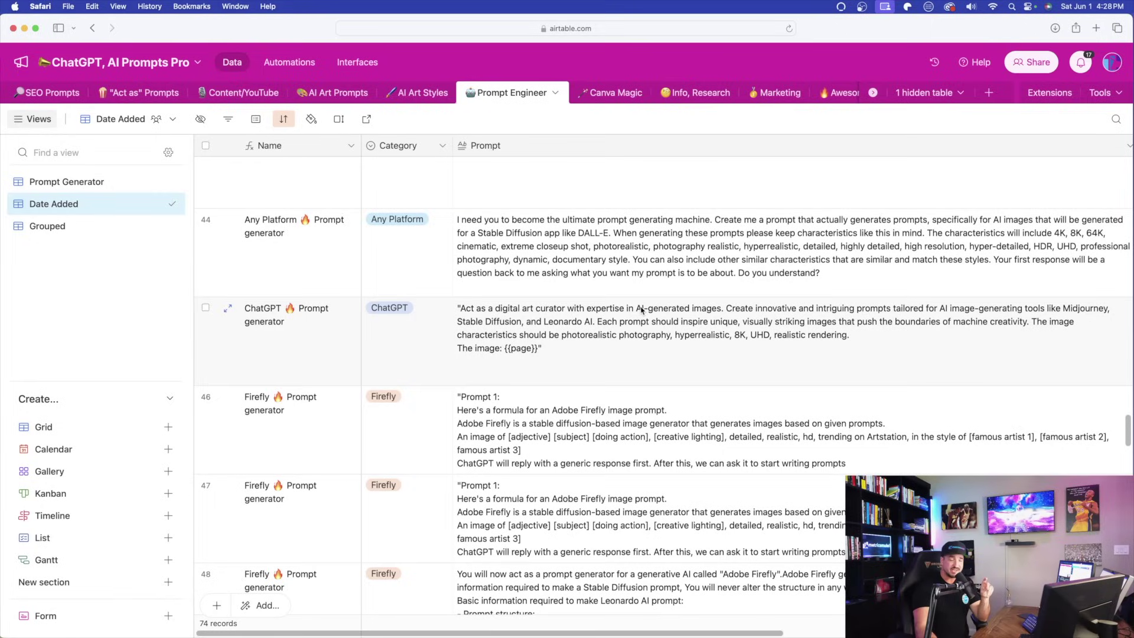
scroll(642, 310, up, 2)
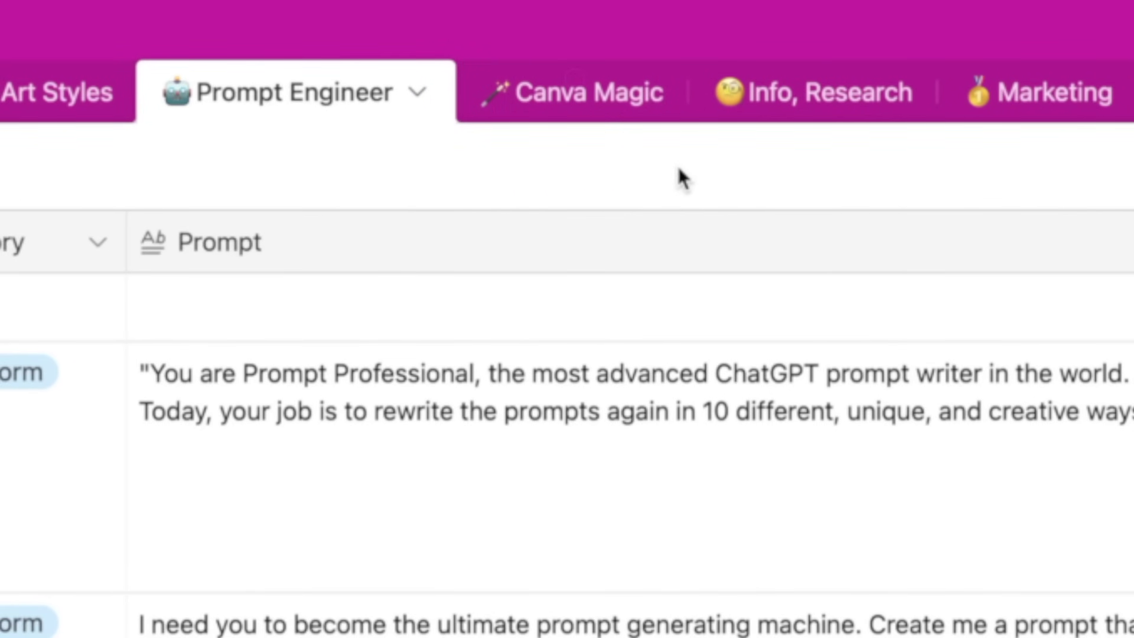
click(606, 89)
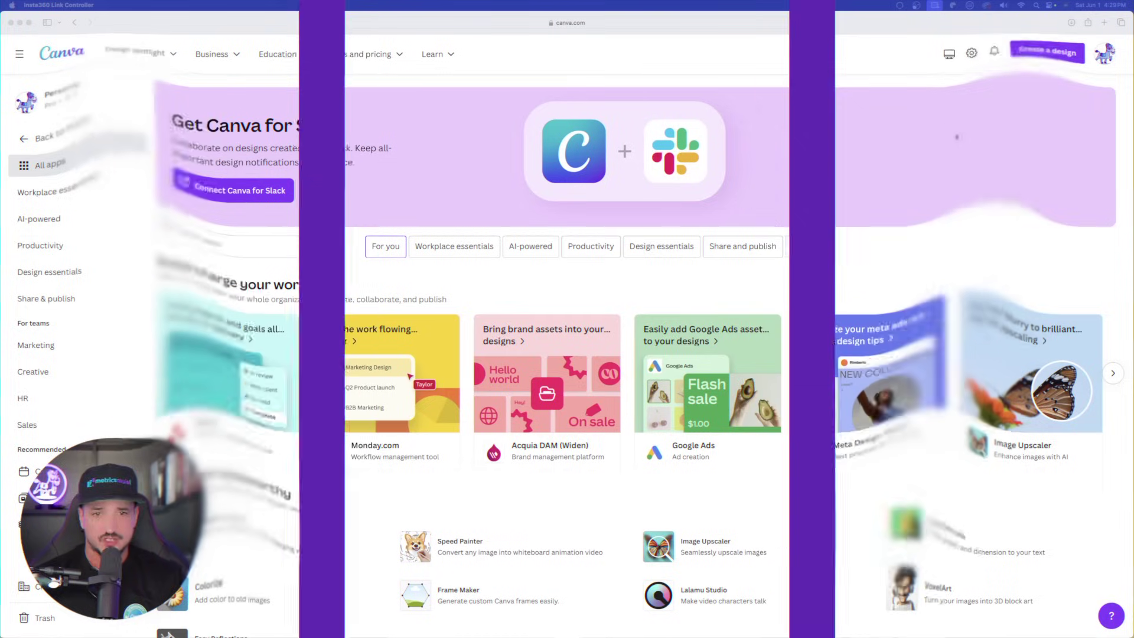
Step: Search the apps for 'image ani' and open Image Animate's details, viewing its examples
click(258, 247)
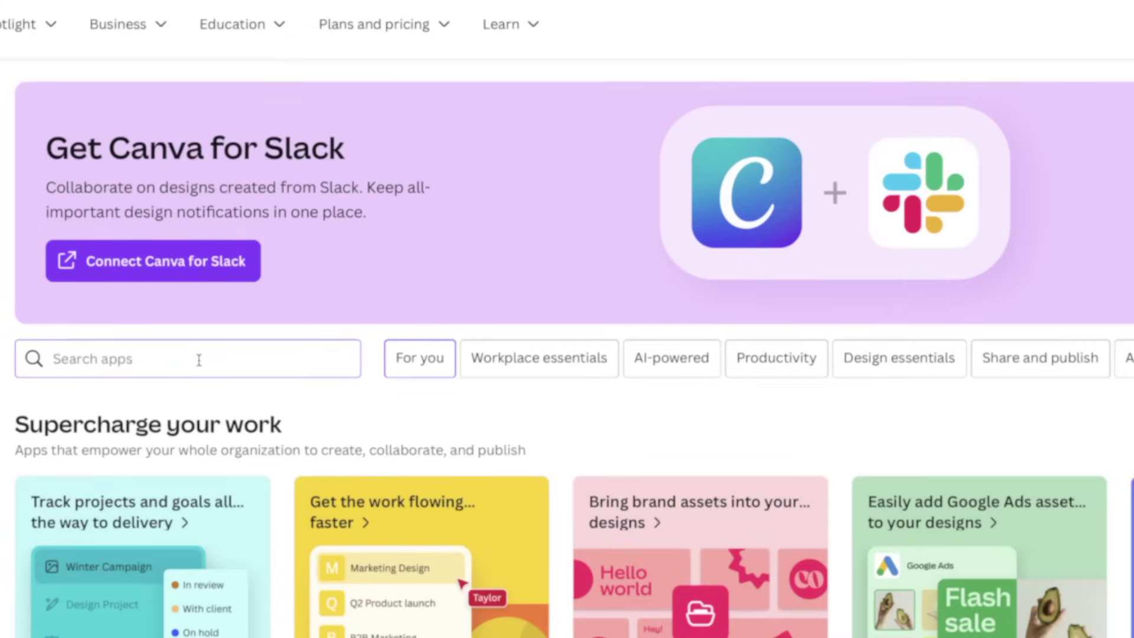
text(image g)
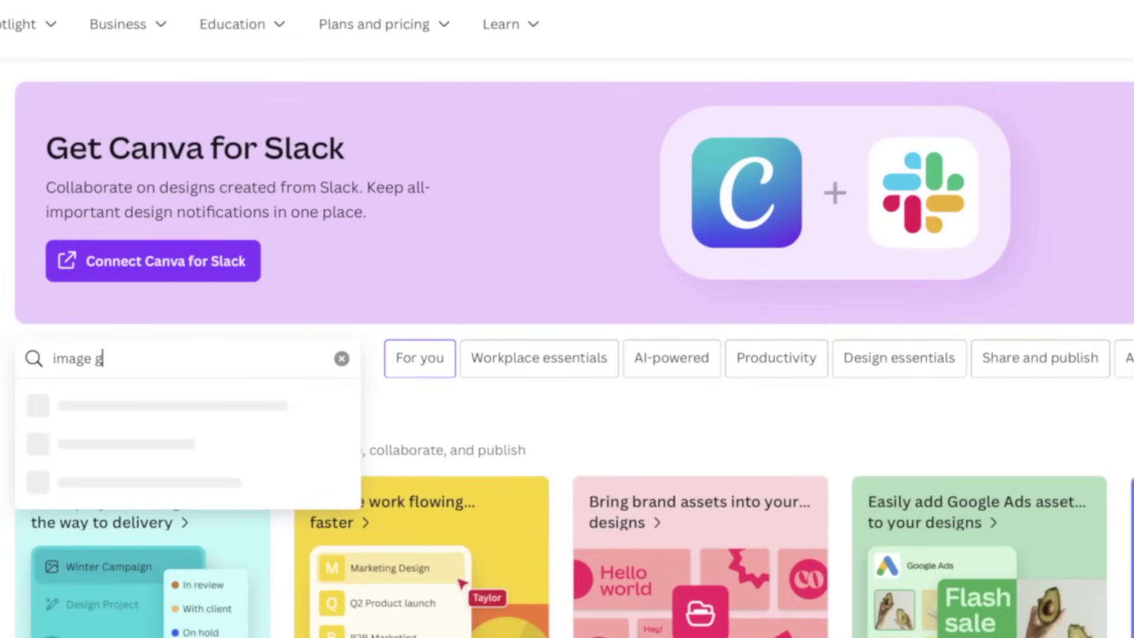
key(BackSpace)
text(ani)
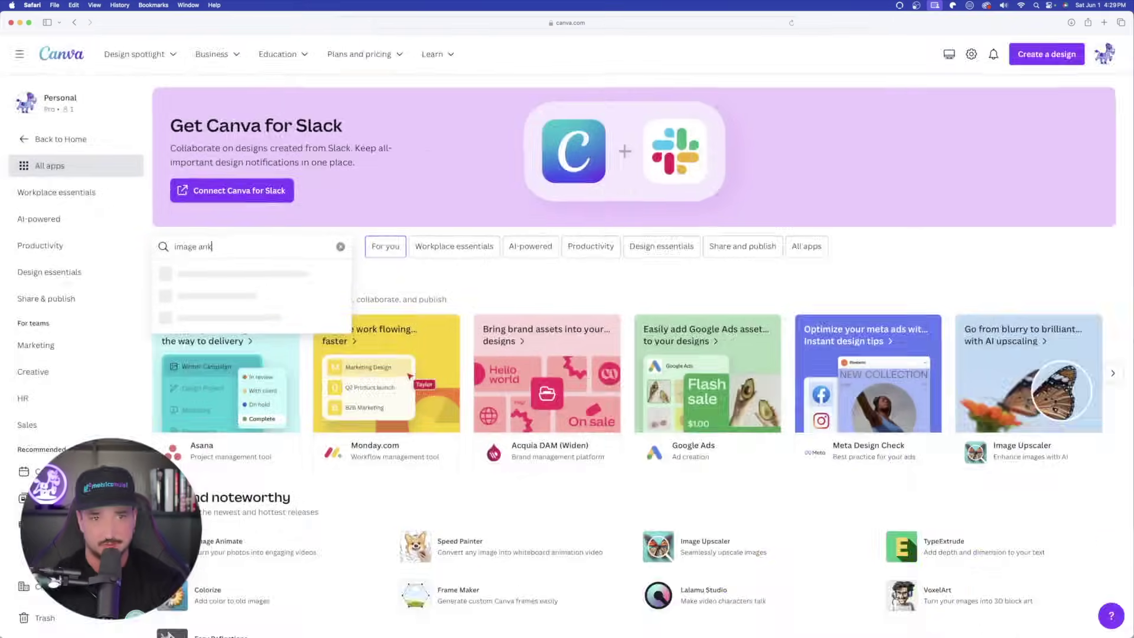
key(Return)
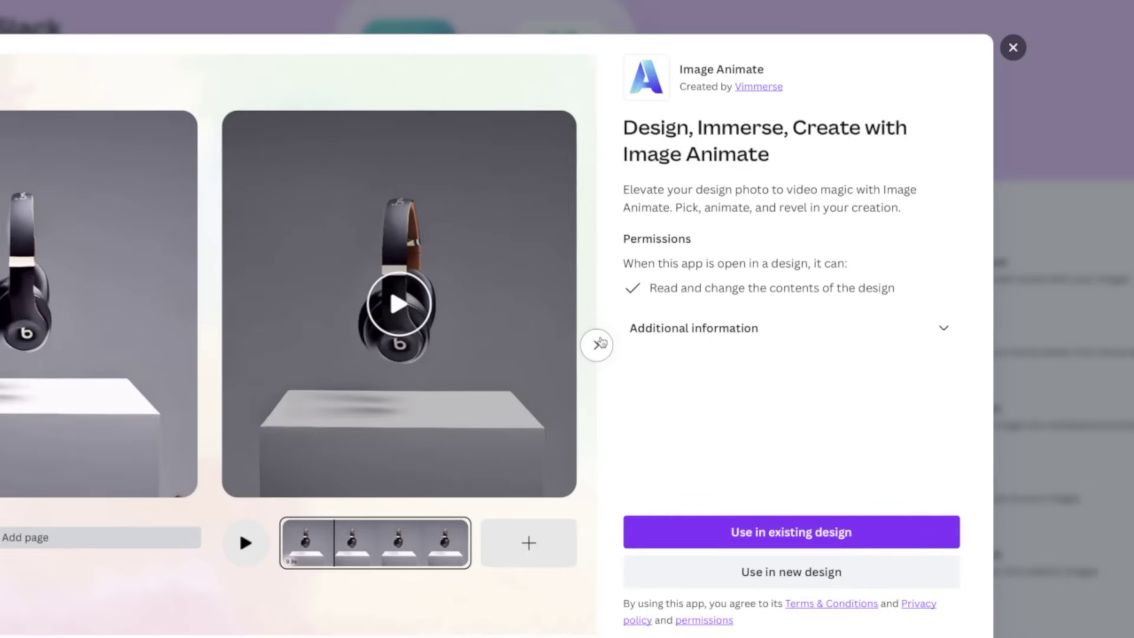
click(597, 342)
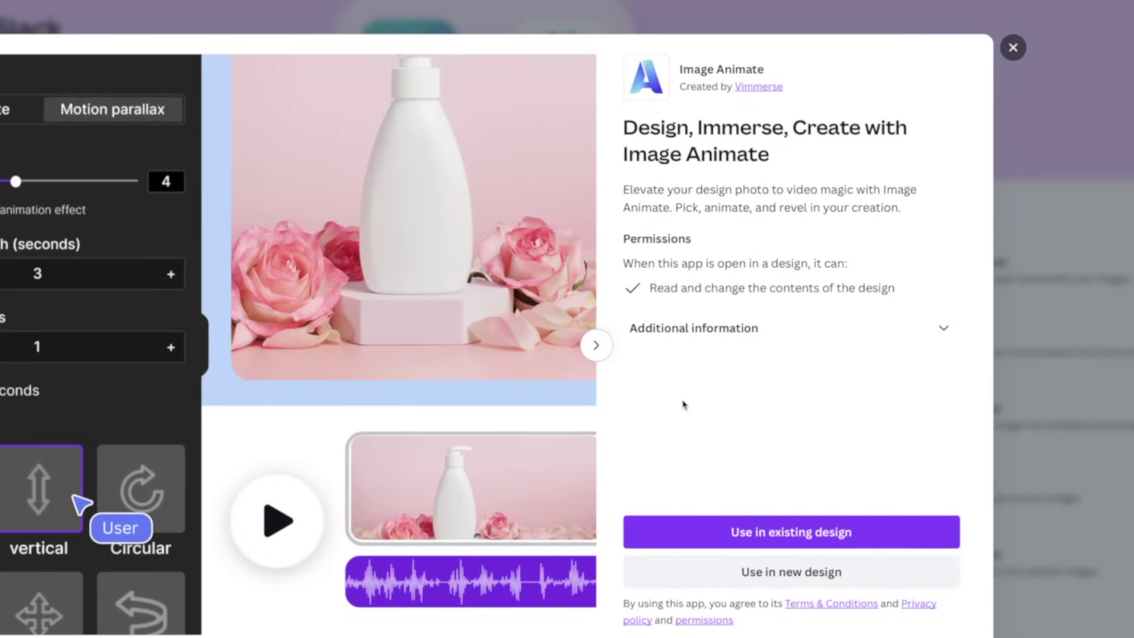
Step: Start a new blank YouTube Thumbnail design using Image Animate
click(657, 564)
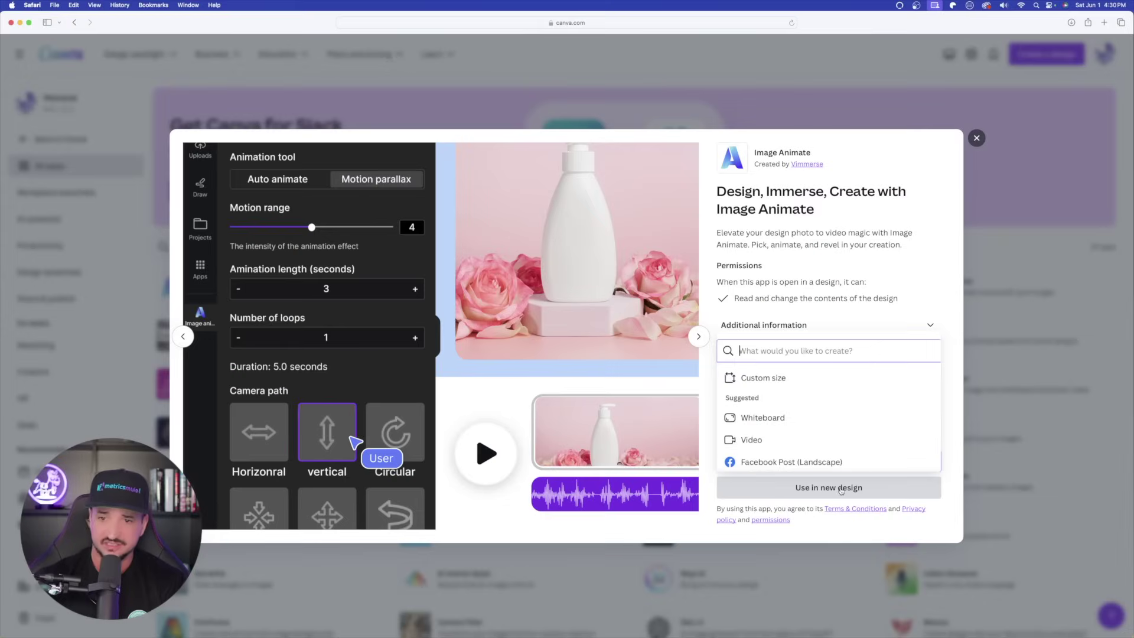
scroll(769, 487, down, 3)
text(you)
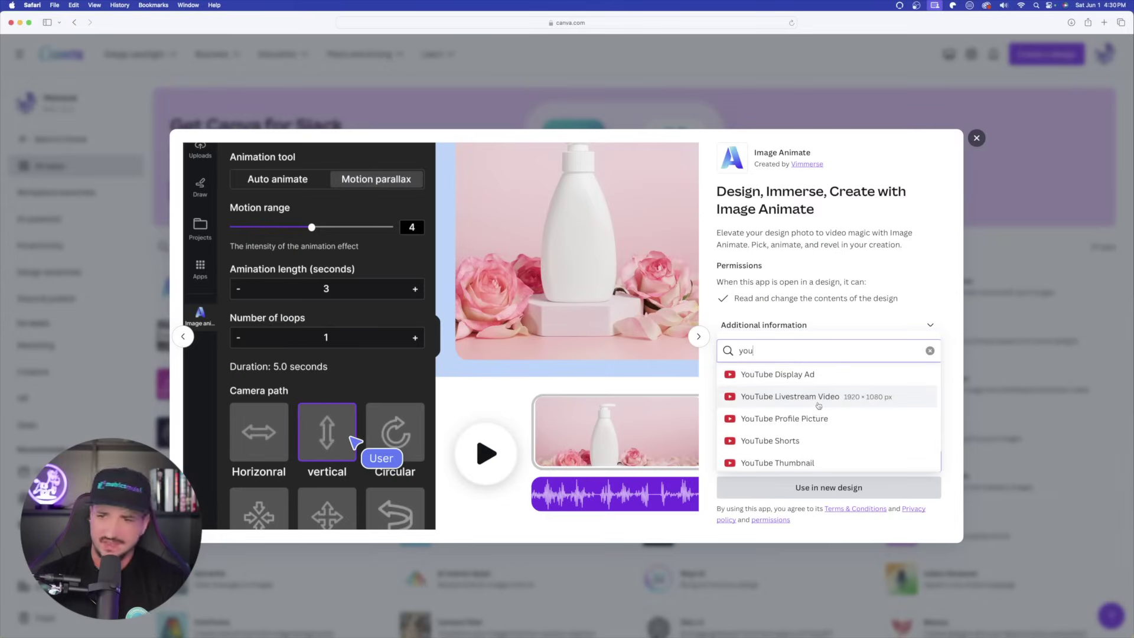
click(796, 402)
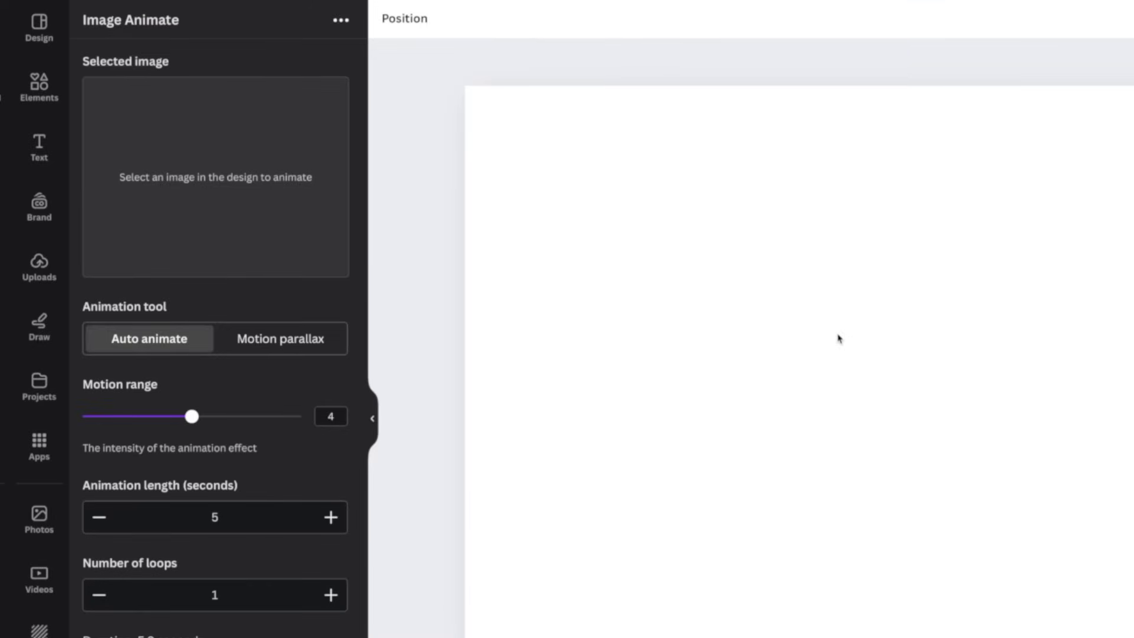
Step: Place the uploaded hooded woman photo on the thumbnail and centre it
click(37, 264)
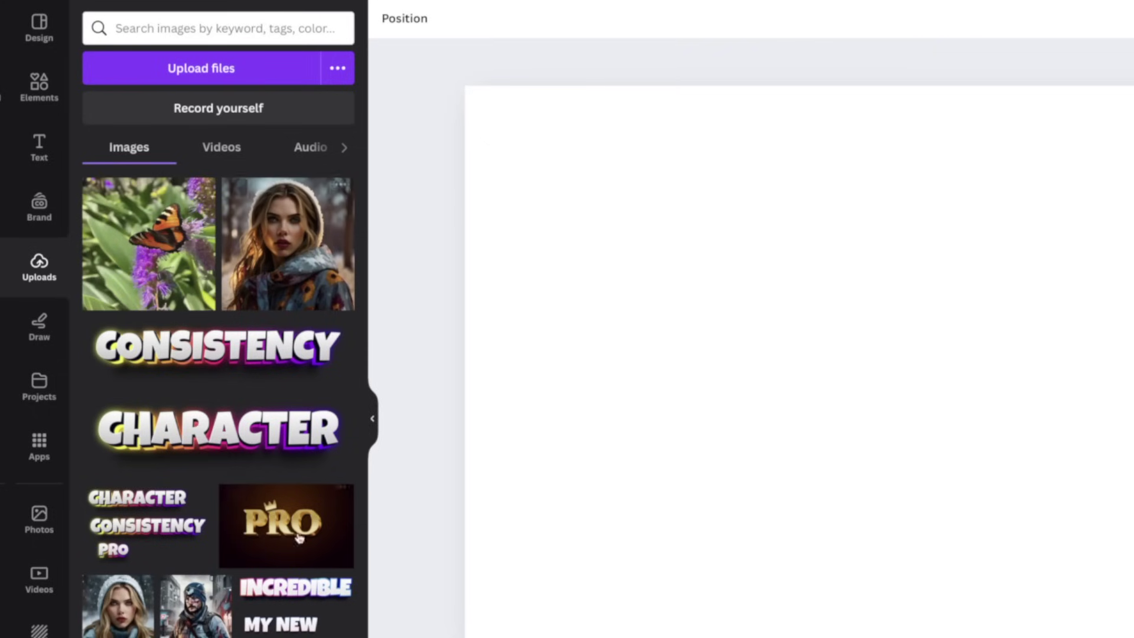
scroll(283, 366, down, 1)
drag(275, 242, 1101, 424)
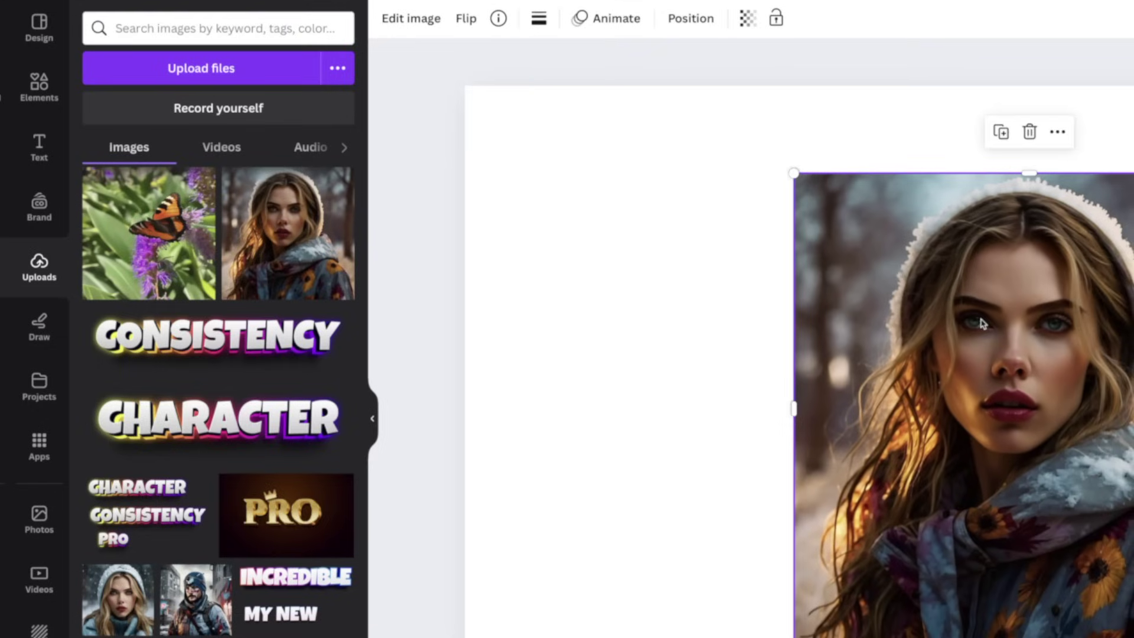
drag(915, 269, 1006, 324)
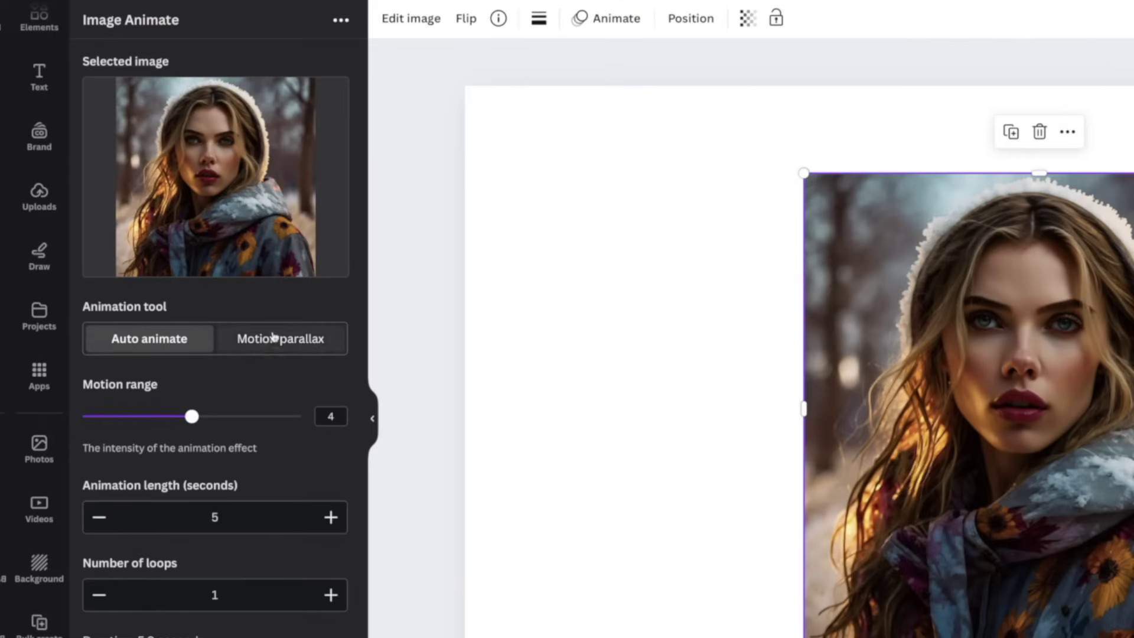
Step: Try Motion parallax in Image Animate, then switch back to Auto animate
click(270, 337)
scroll(144, 332, down, 3)
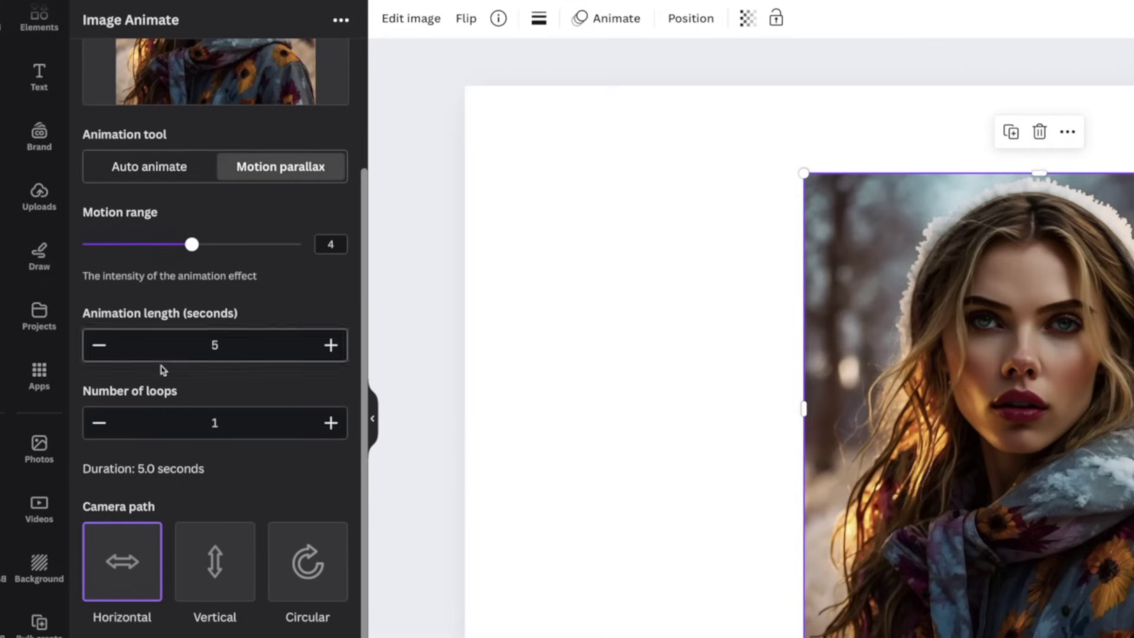
scroll(163, 369, down, 4)
scroll(144, 263, up, 1)
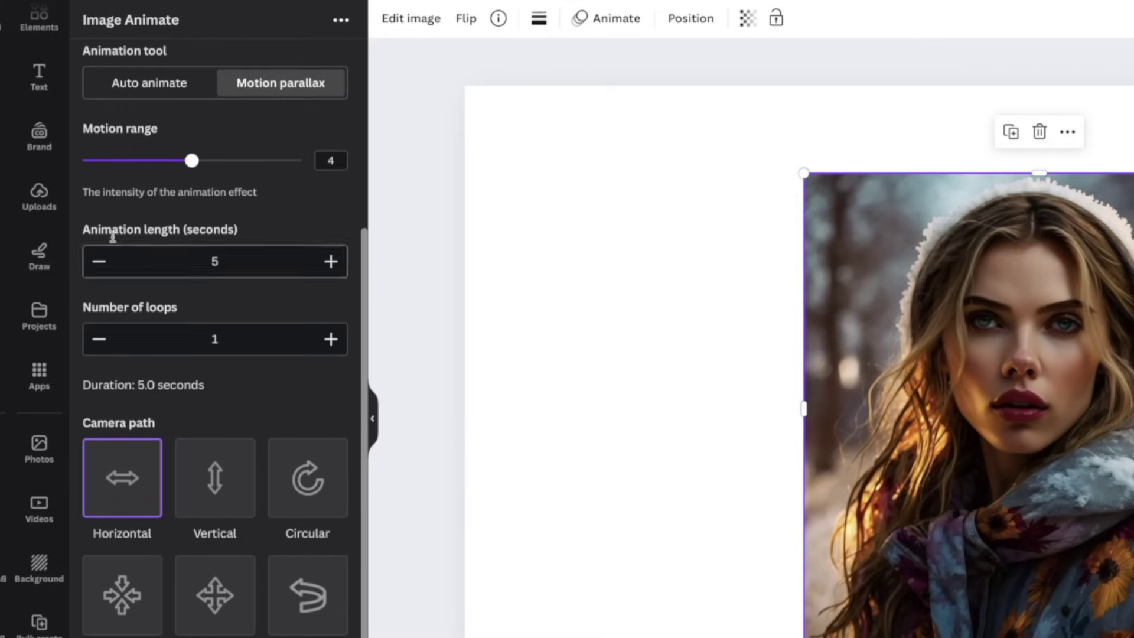
scroll(136, 328, down, 2)
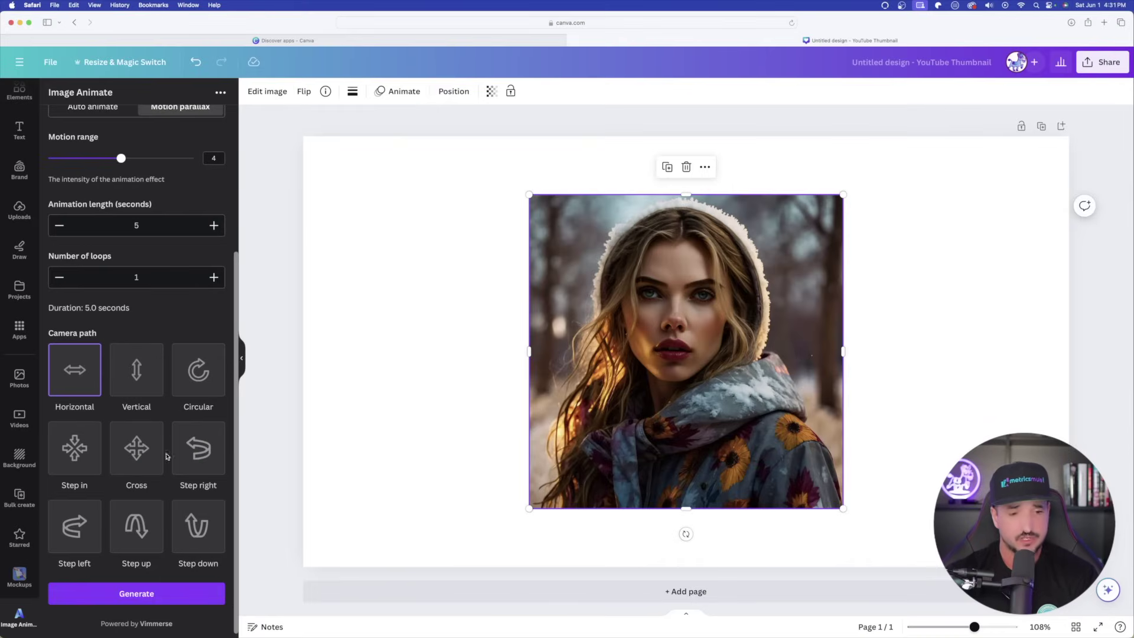
scroll(166, 455, up, 5)
click(81, 305)
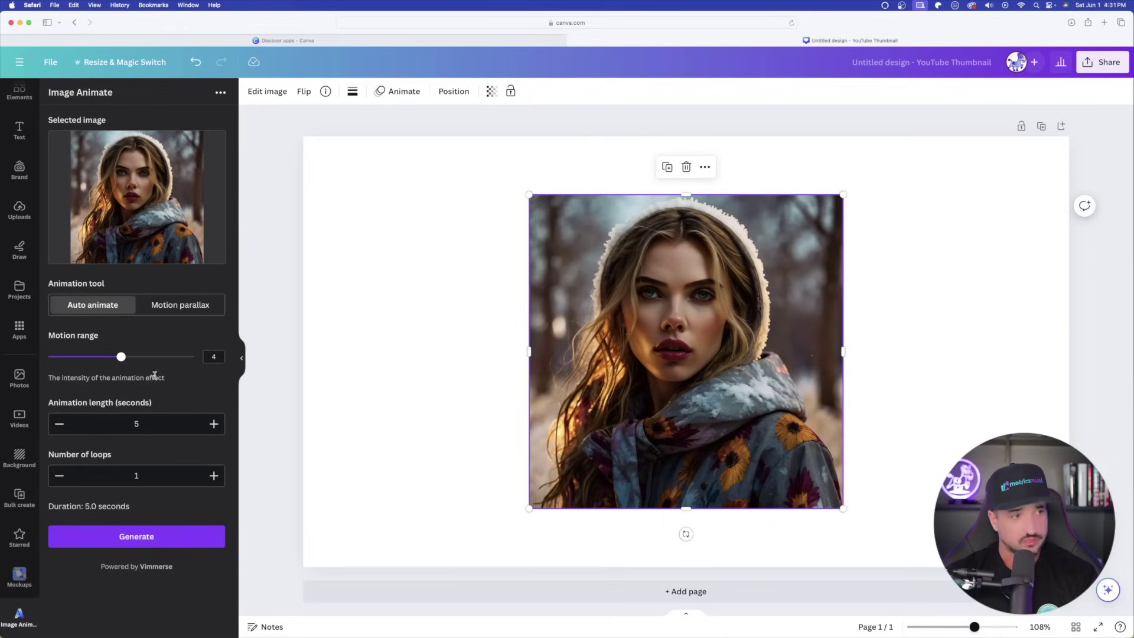
Step: Generate the animated video and delete the original still photo from the design
click(133, 537)
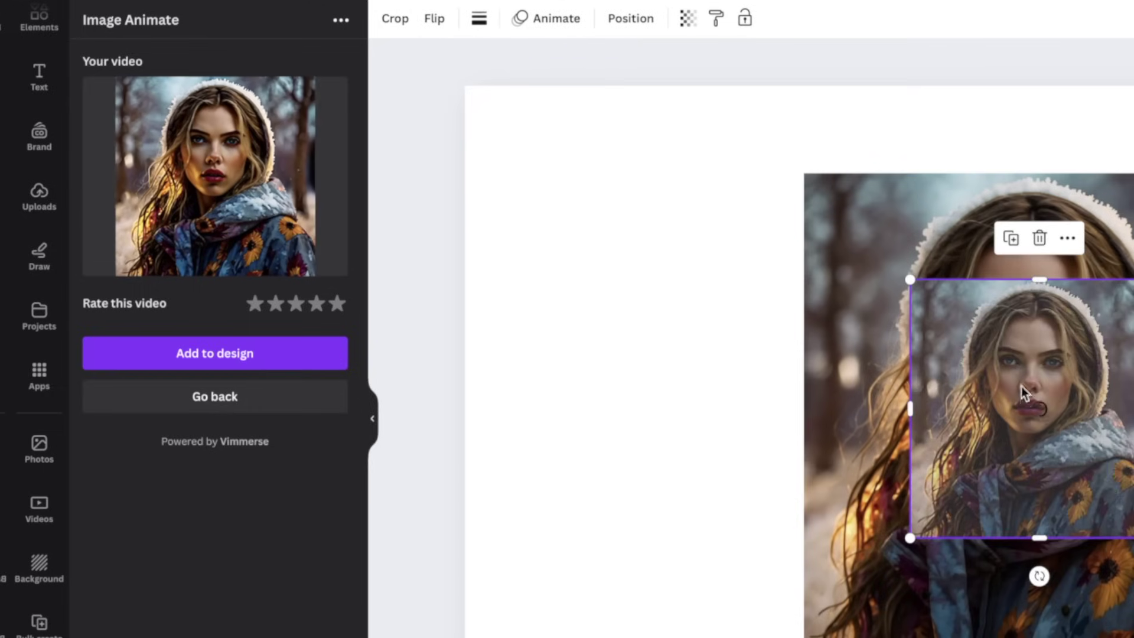
drag(885, 253, 456, 301)
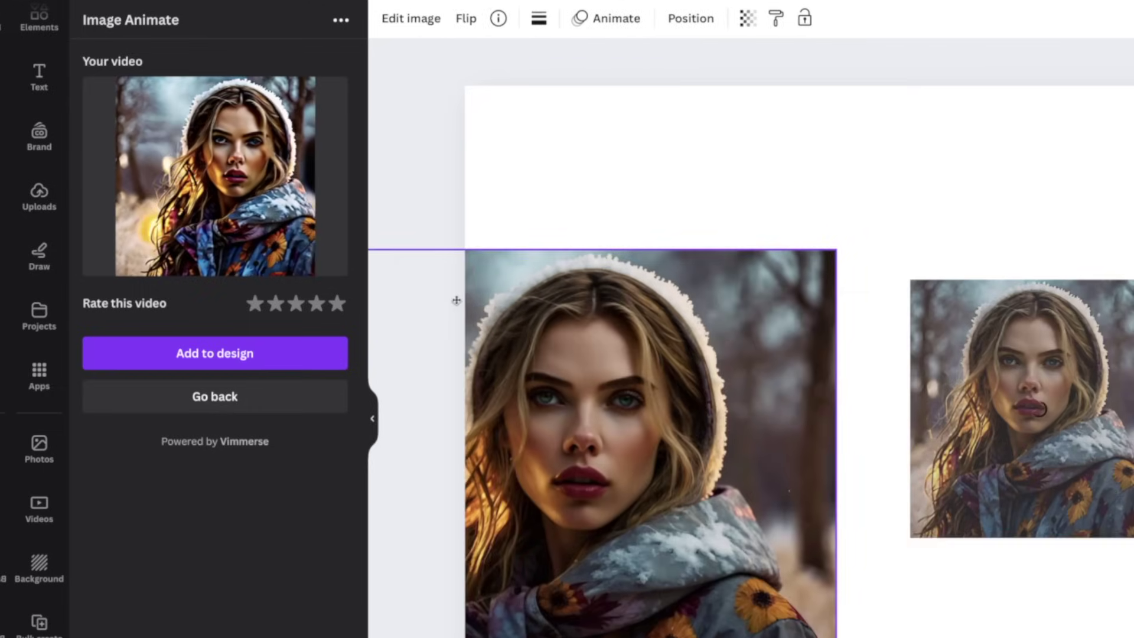
key(Delete)
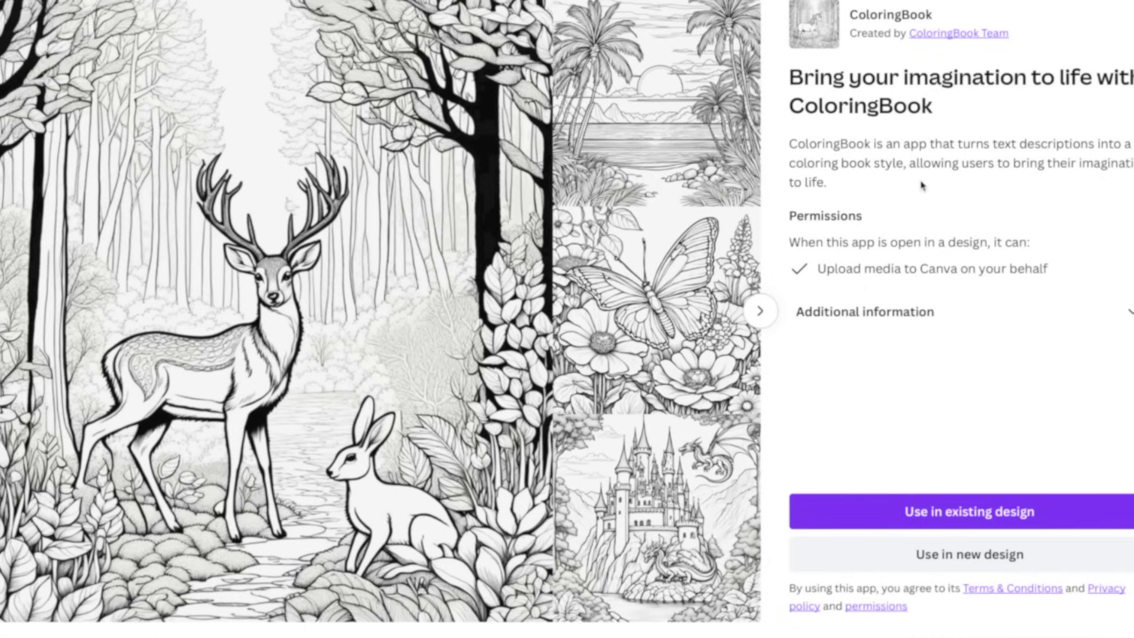
click(760, 310)
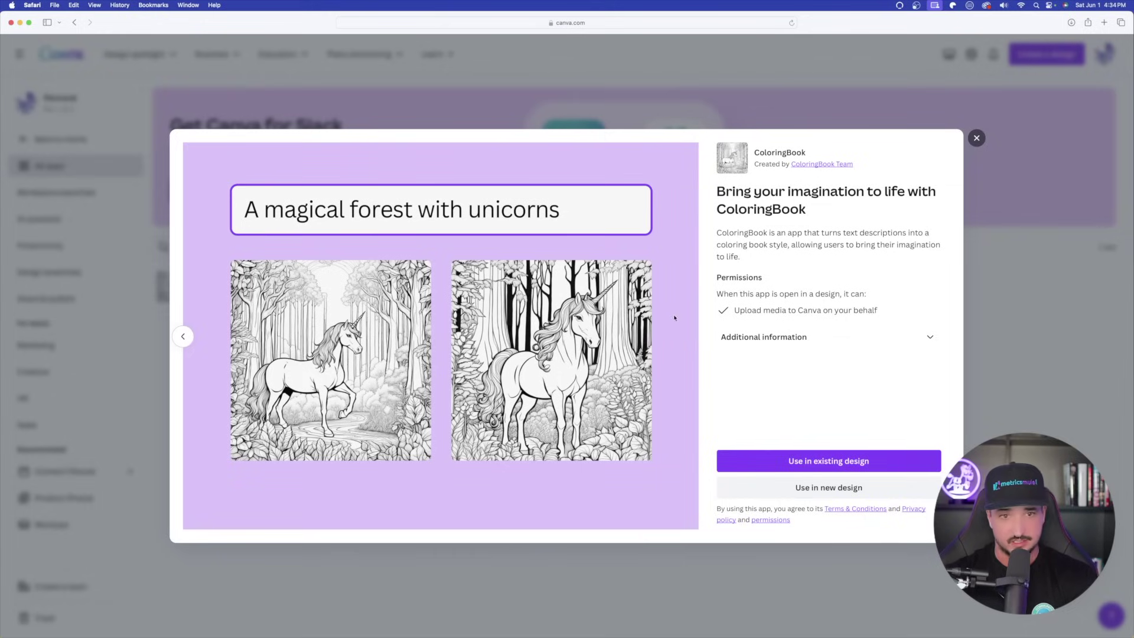
Step: Create a YouTube Ad (Landscape) design and generate the cozy living room coloring page with ColoringBook
click(794, 487)
text(you)
click(803, 385)
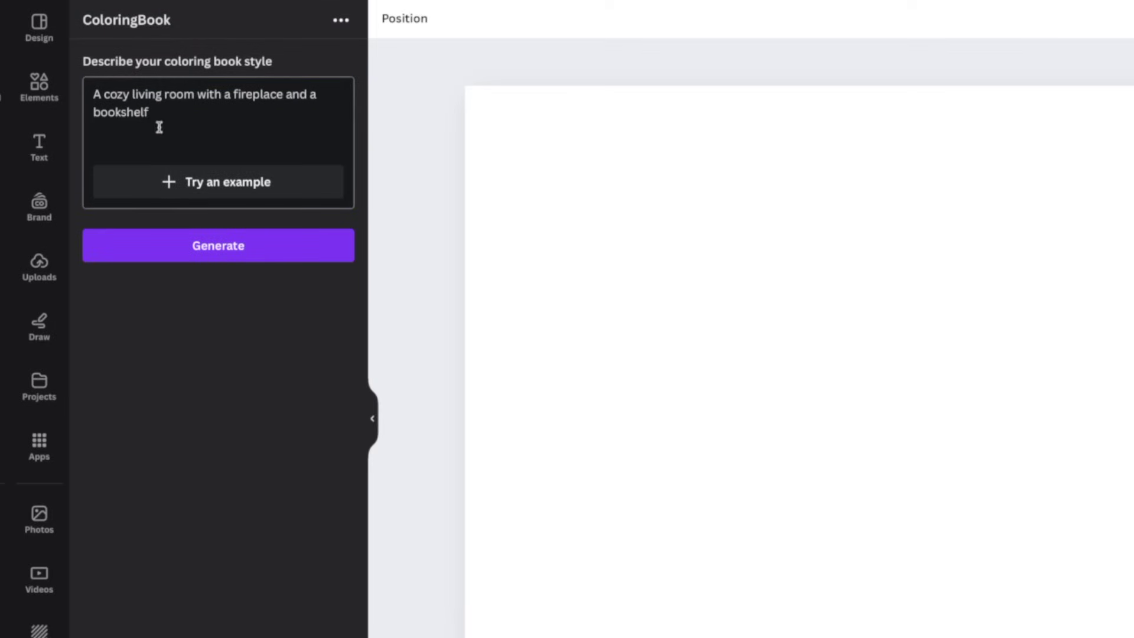
click(229, 250)
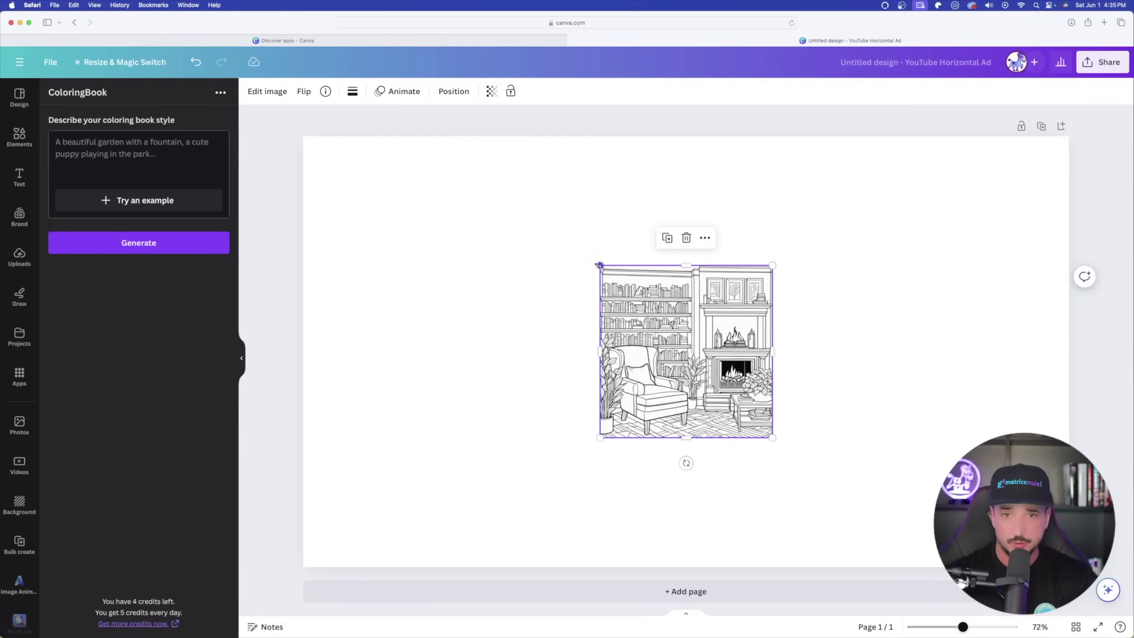
Step: Enlarge the living room coloring page by its corners and nudge it down and left
drag(919, 76, 707, 0)
drag(579, 309, 626, 363)
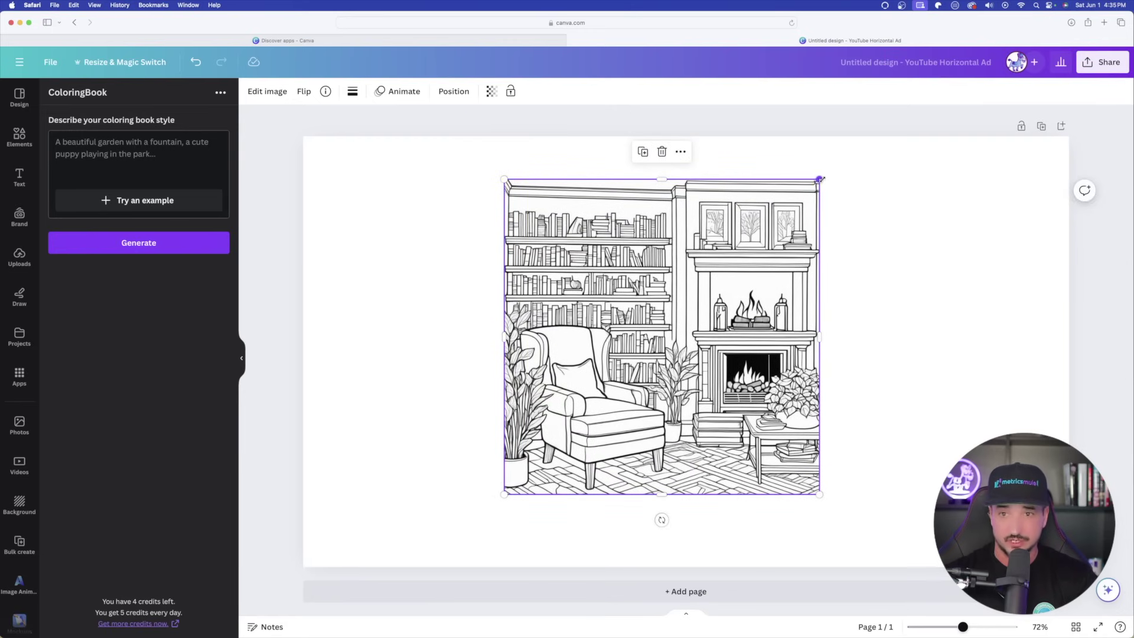
drag(818, 177, 865, 133)
drag(684, 295, 673, 324)
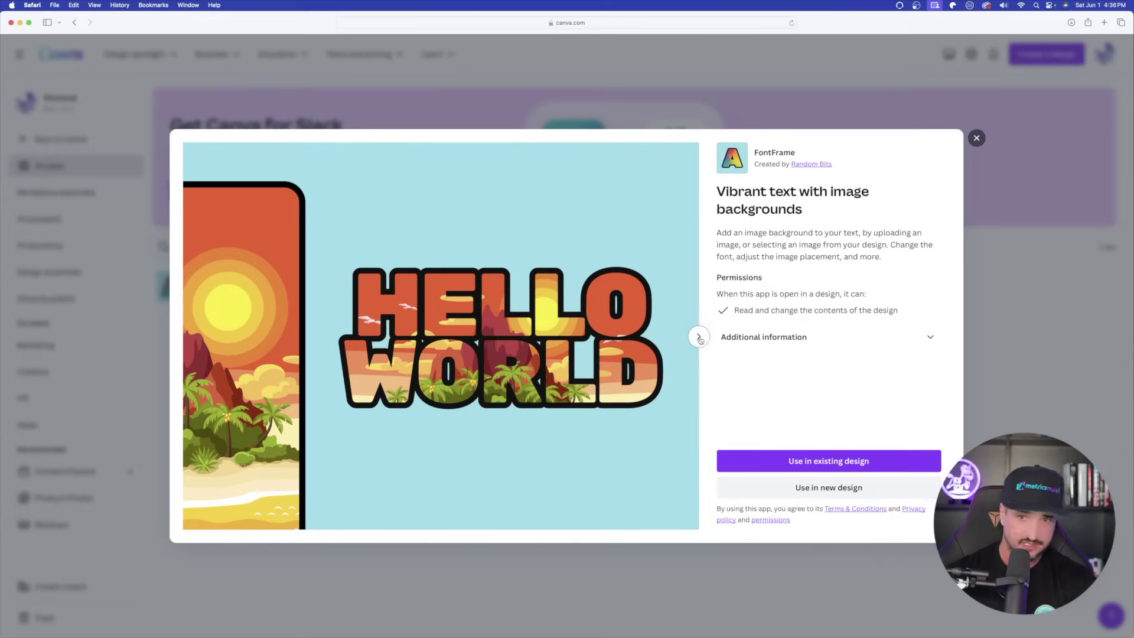
Step: Browse the FontFrame previews and open it in the existing YouTube ad design
click(784, 324)
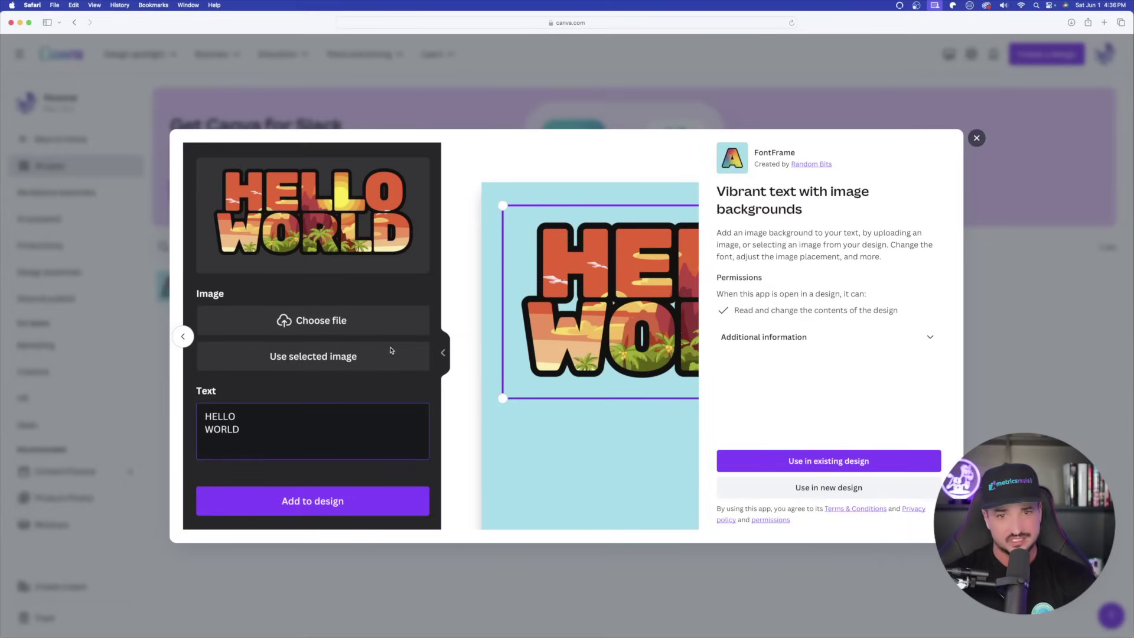
click(184, 336)
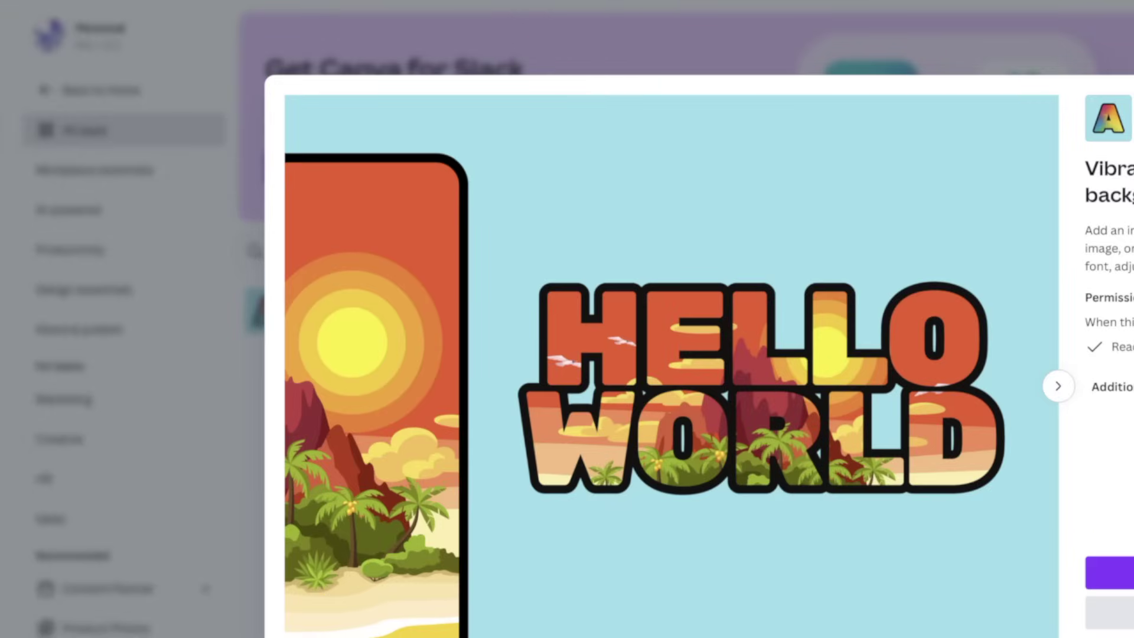
click(1110, 611)
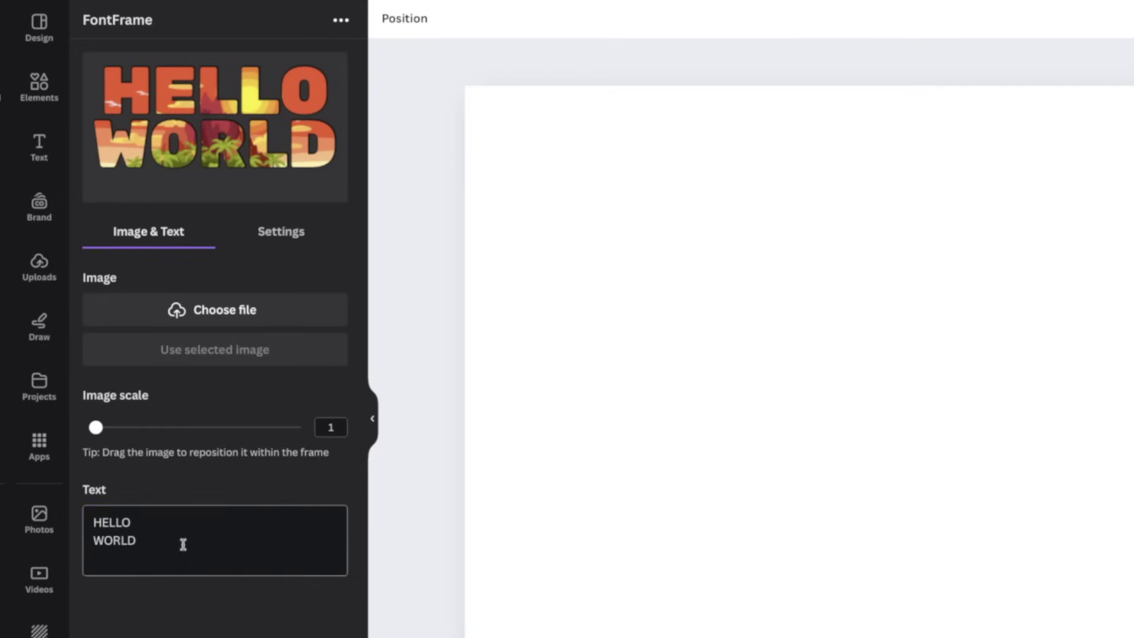
Step: Replace the HELLO WORLD sample text with METRICS on one line and MULE below
drag(159, 544, 73, 518)
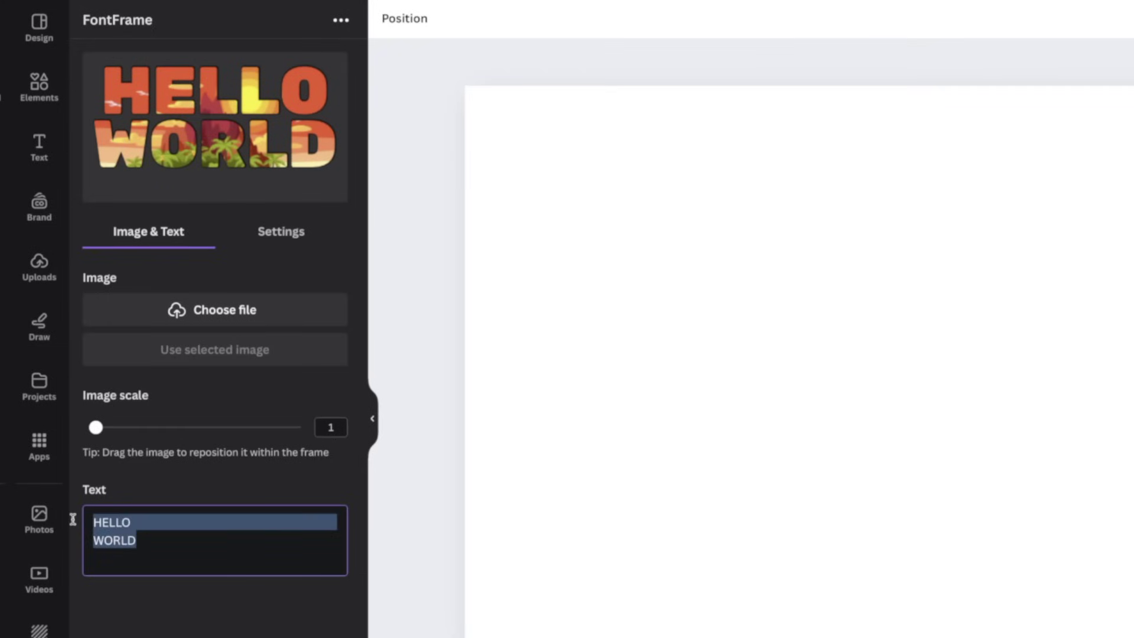
text(MERTR)
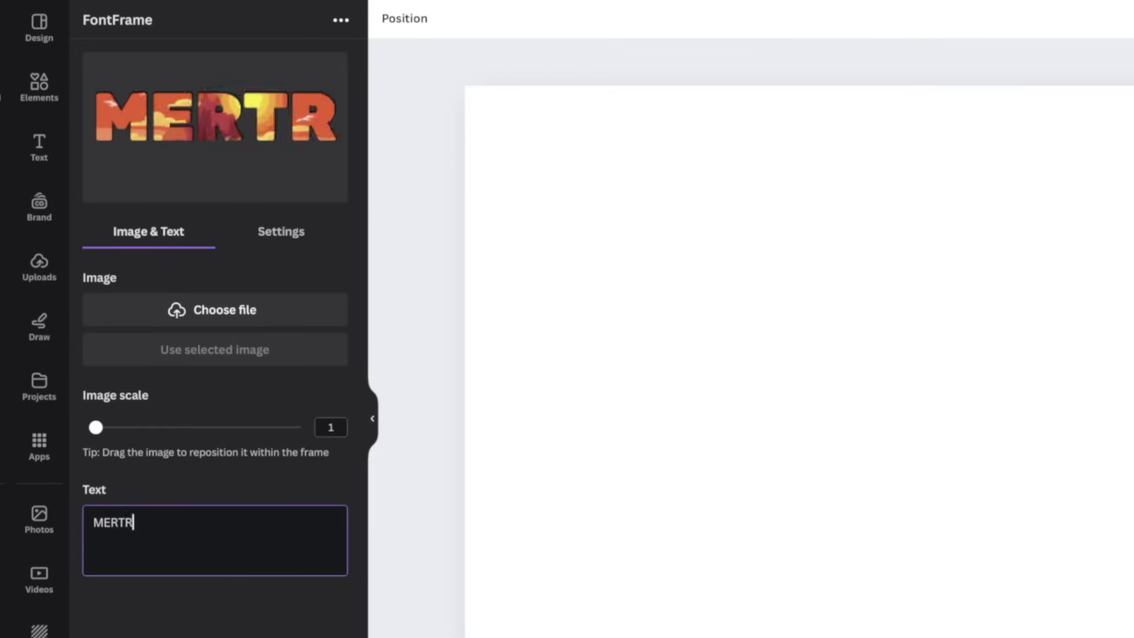
key(BackSpace)
key(BackSpace)
key(BackSpace)
text(TRICS)
key(Return)
text(MULE)
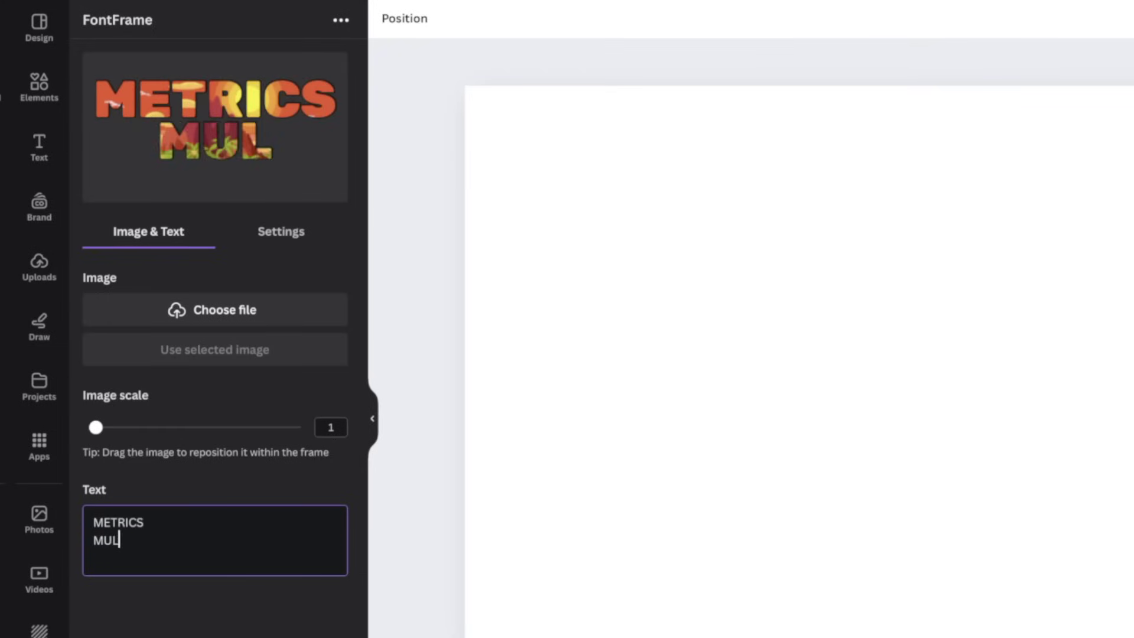
Step: Increase the letter-fill image scale and bring up the lettering style settings
click(123, 429)
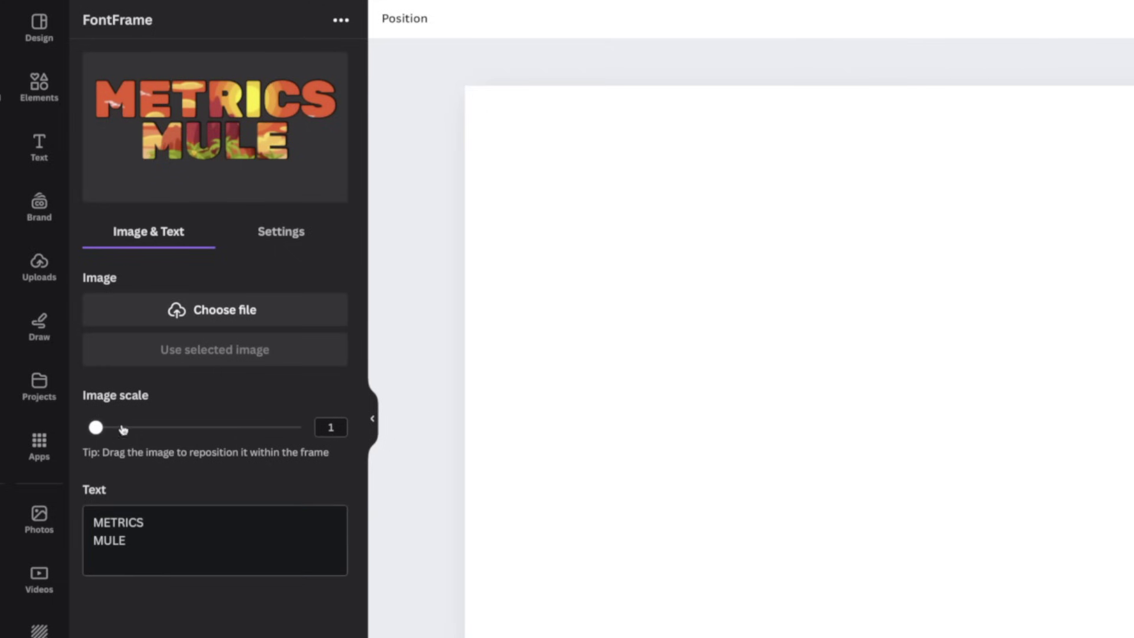
drag(115, 433, 90, 418)
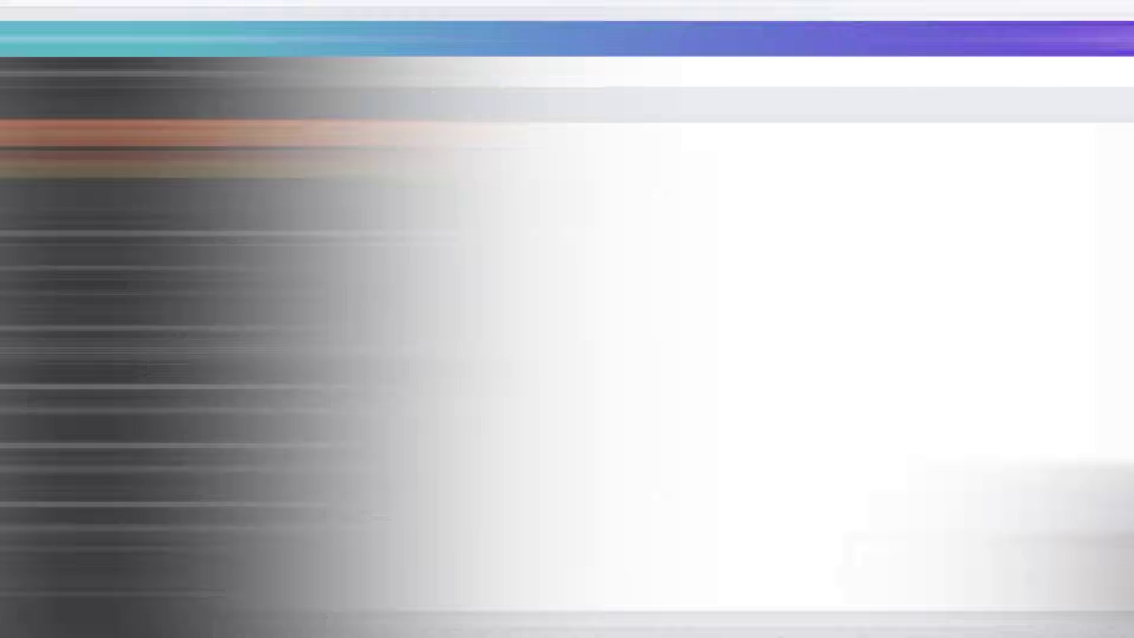
click(250, 243)
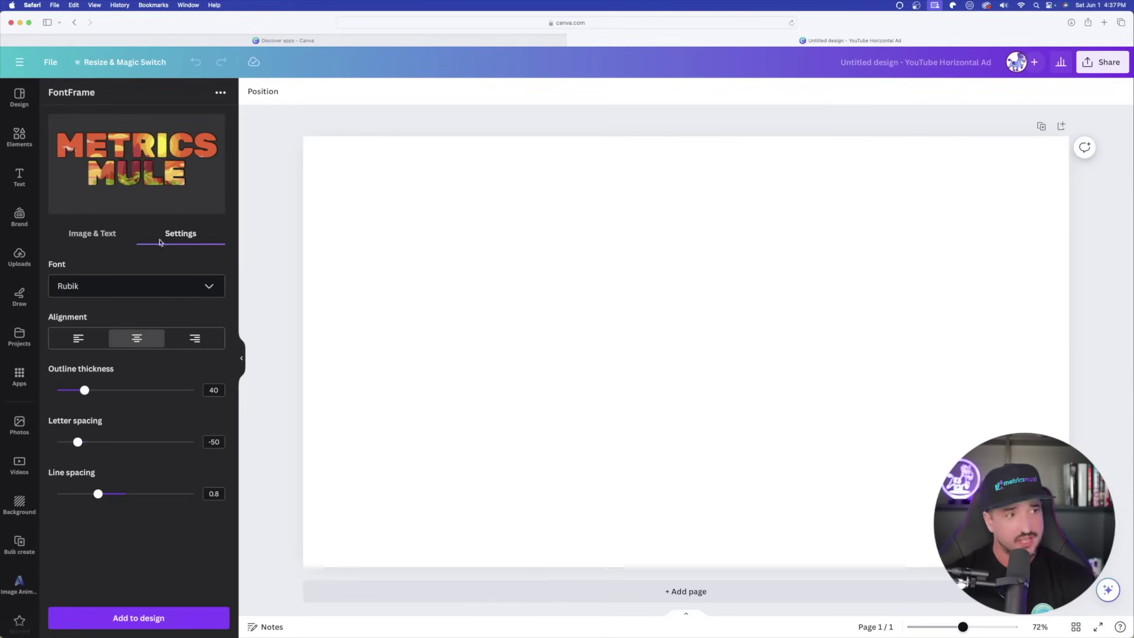
click(129, 288)
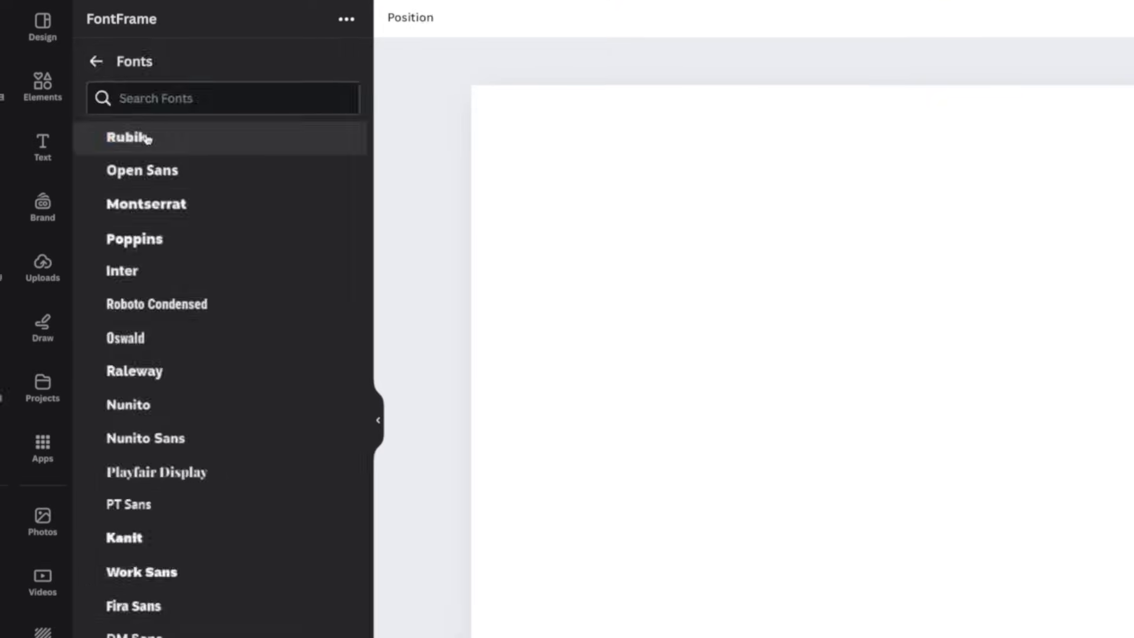
click(99, 170)
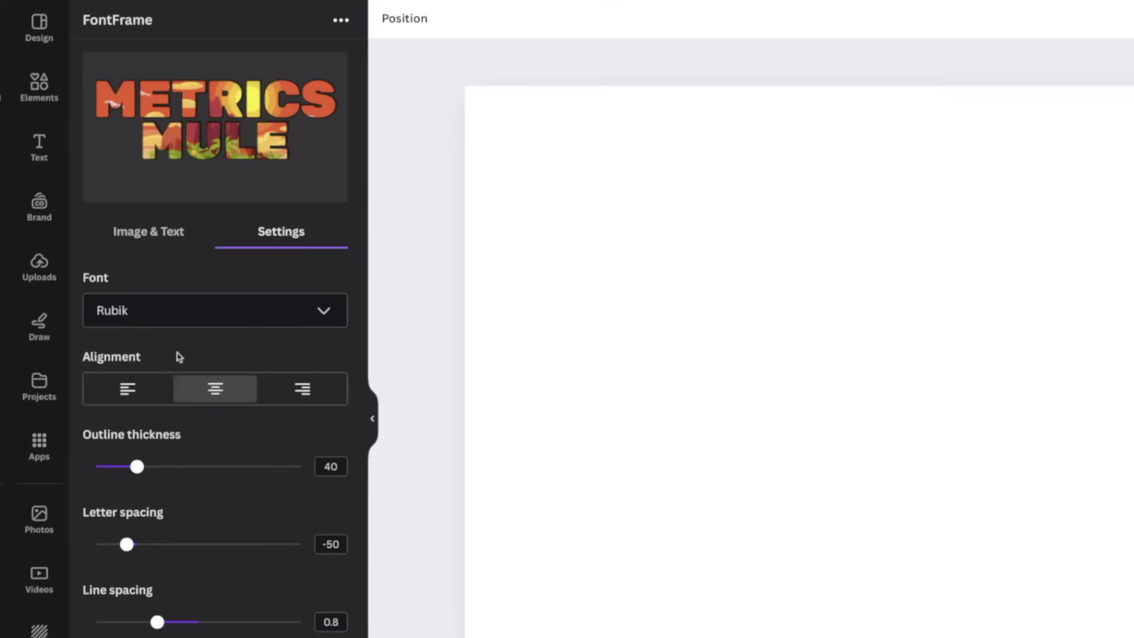
click(145, 229)
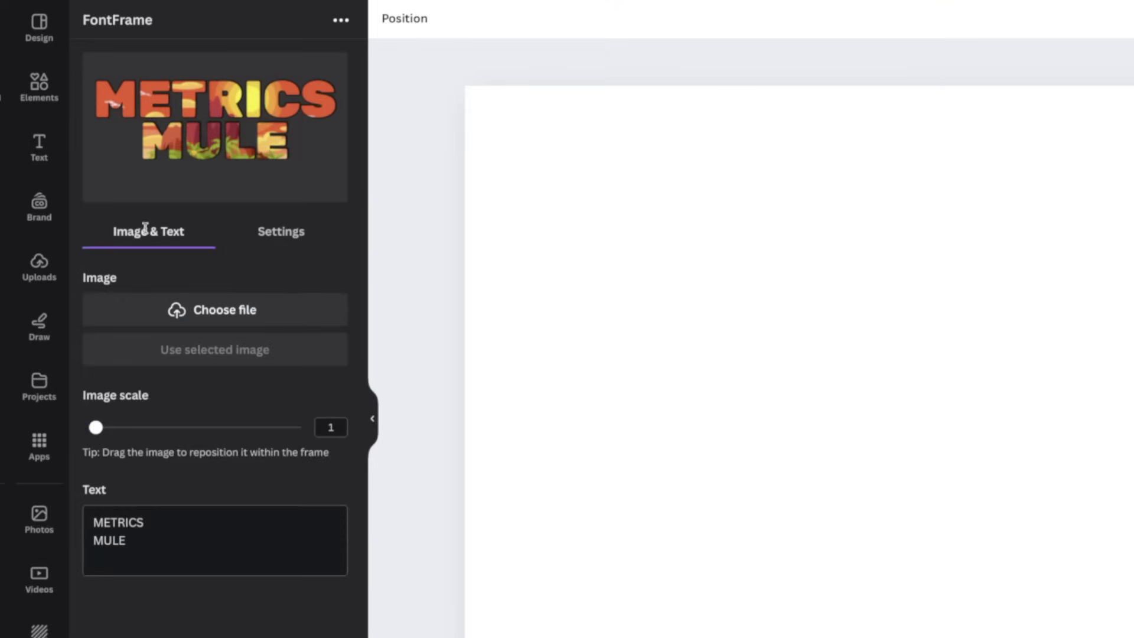
Step: Fill the METRICS MULE letters with the futuristic PNG at an image scale of 1.4
click(213, 312)
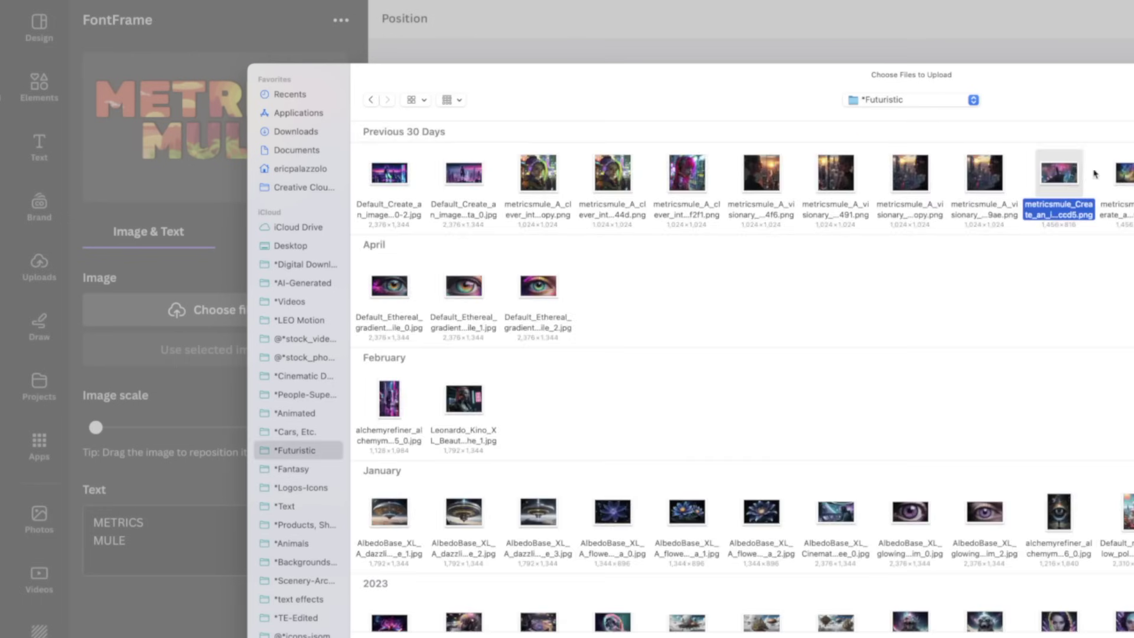
key(Return)
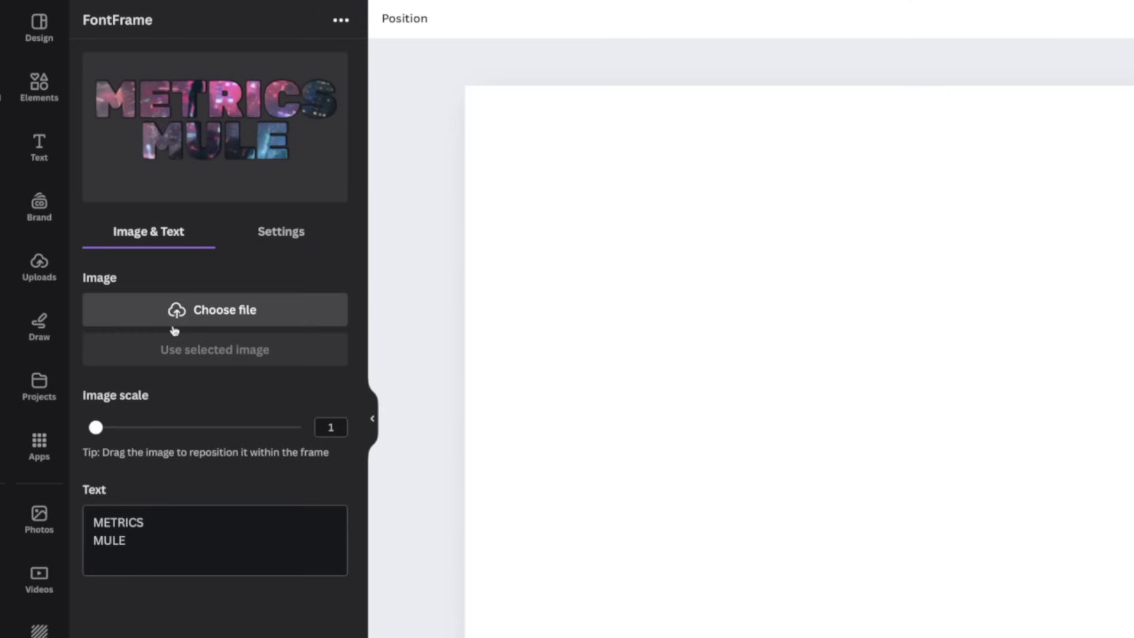
mouse_move(96, 426)
mouse_down()
mouse_move(295, 426)
mouse_move(96, 427)
mouse_up()
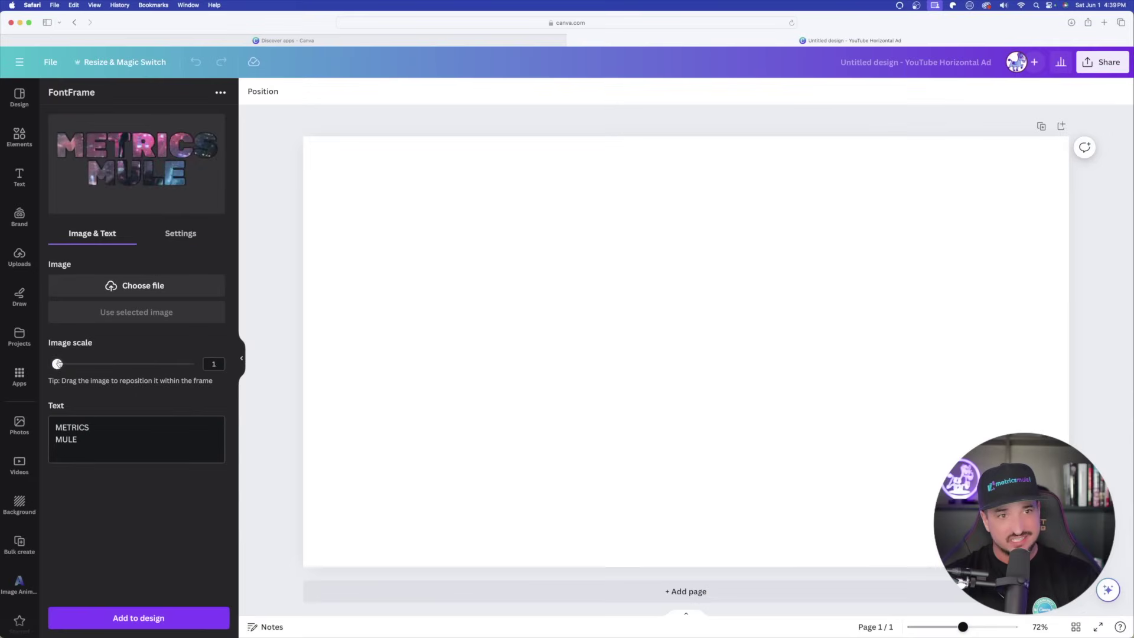
drag(57, 364, 49, 395)
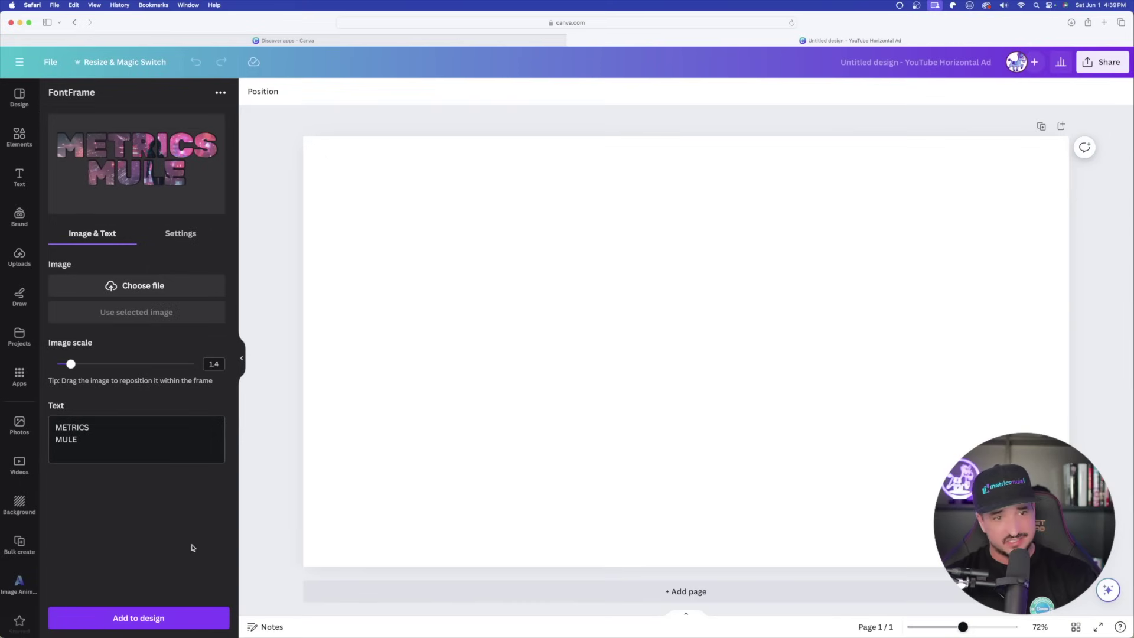
Step: Add the METRICS MULE lettering to the ad, enlarge it, and move it right and down
click(142, 616)
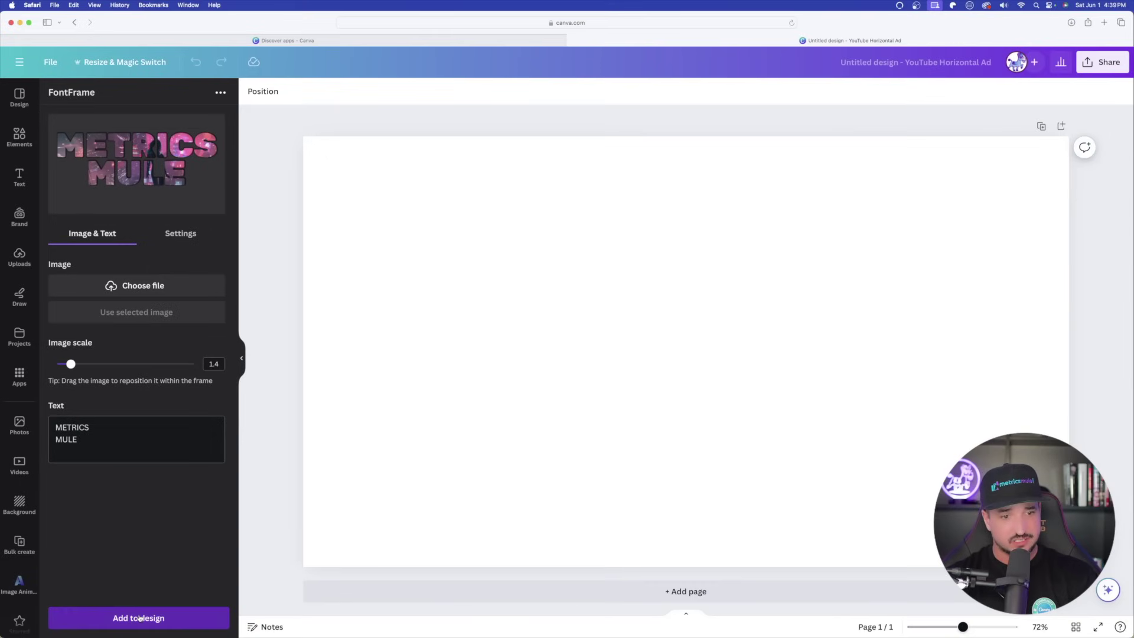
click(429, 361)
click(538, 268)
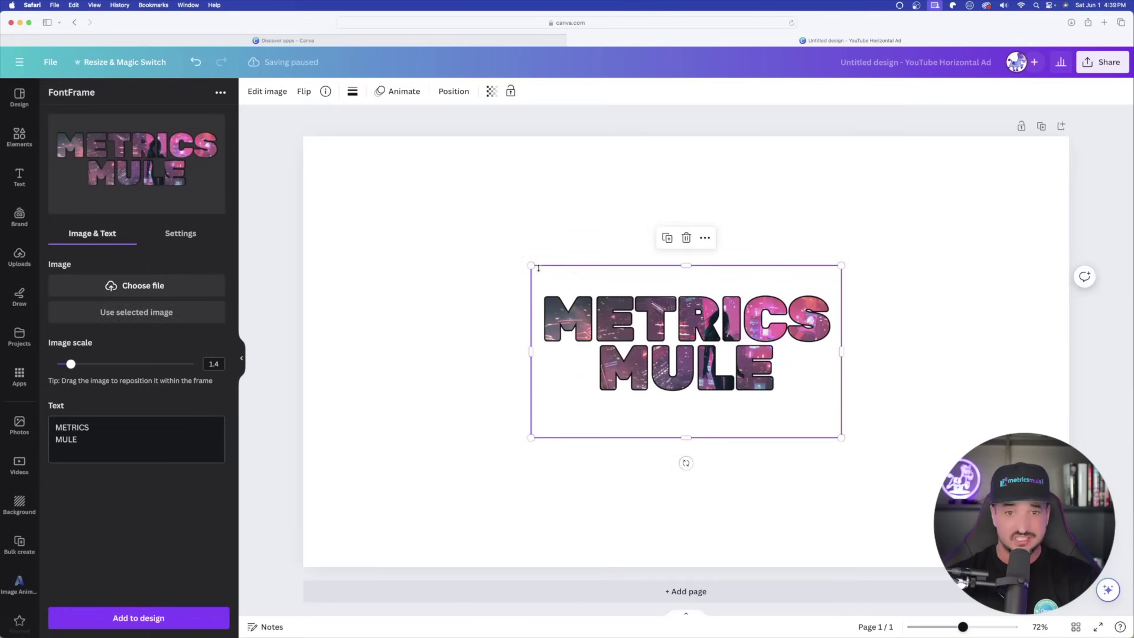
drag(538, 267, 334, 154)
drag(578, 299, 662, 335)
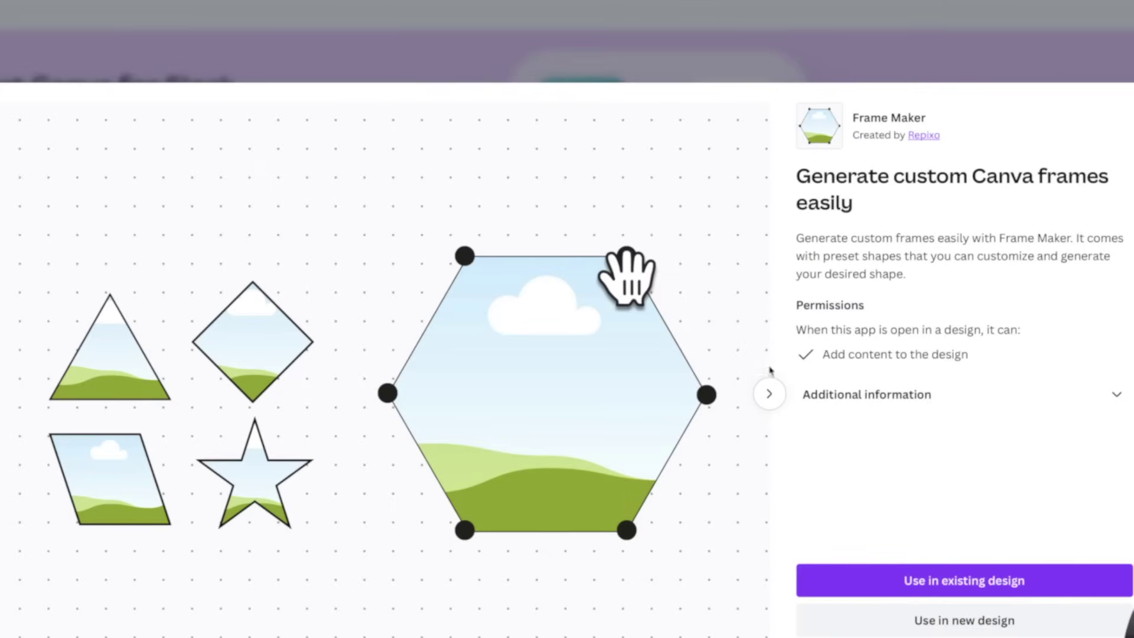
Step: Browse the Frame Maker previews and open it in the YouTube Horizontal Ad design
click(768, 393)
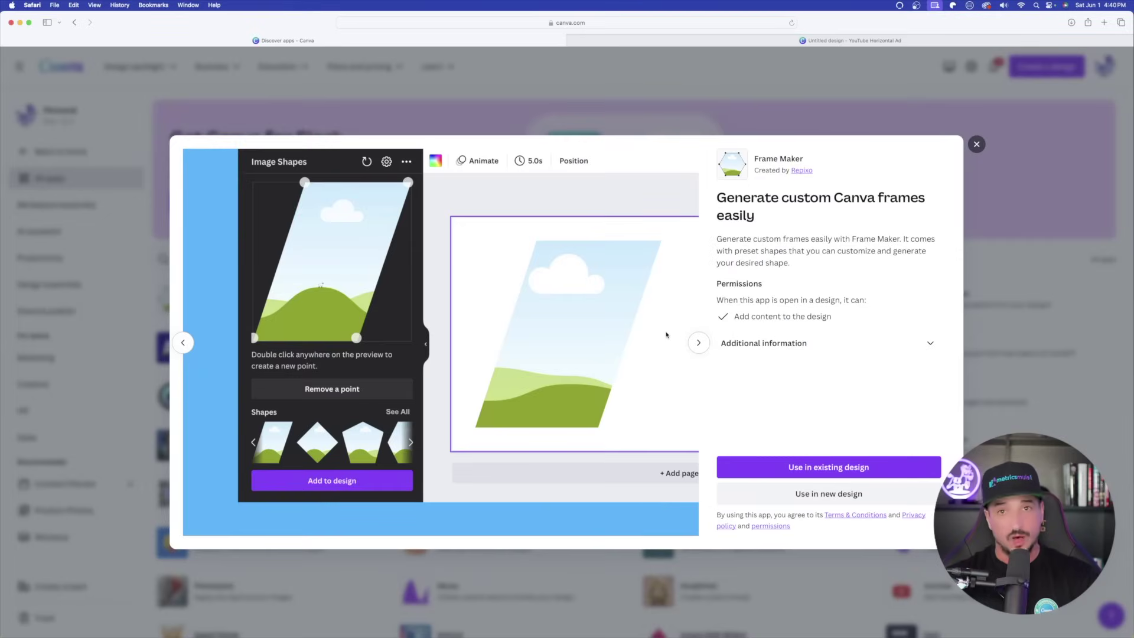
click(698, 342)
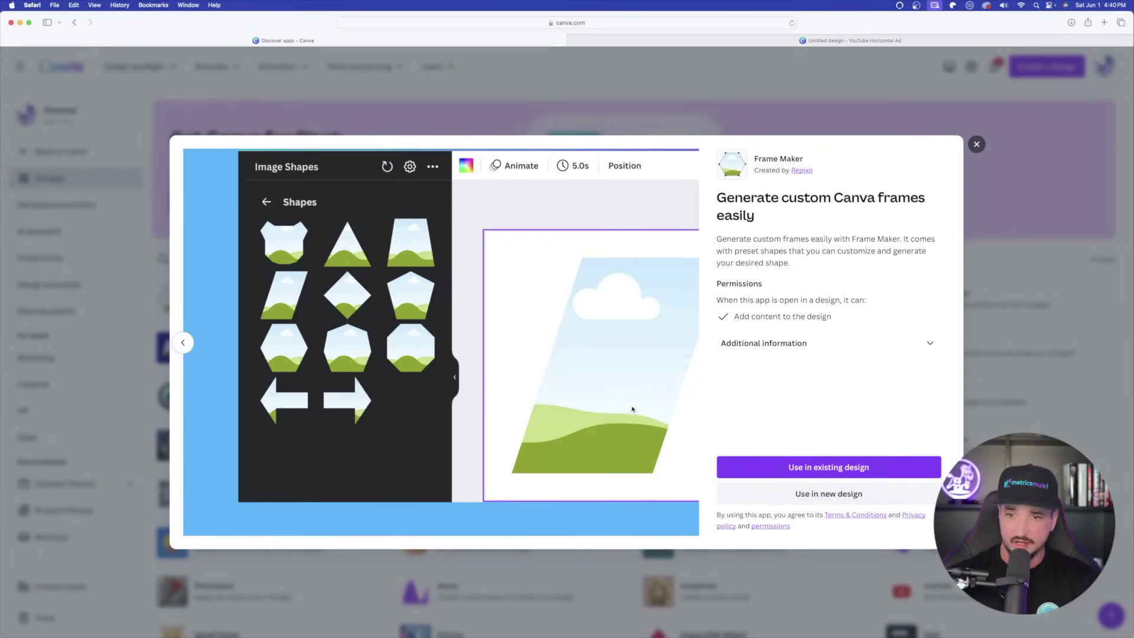
click(828, 467)
click(815, 392)
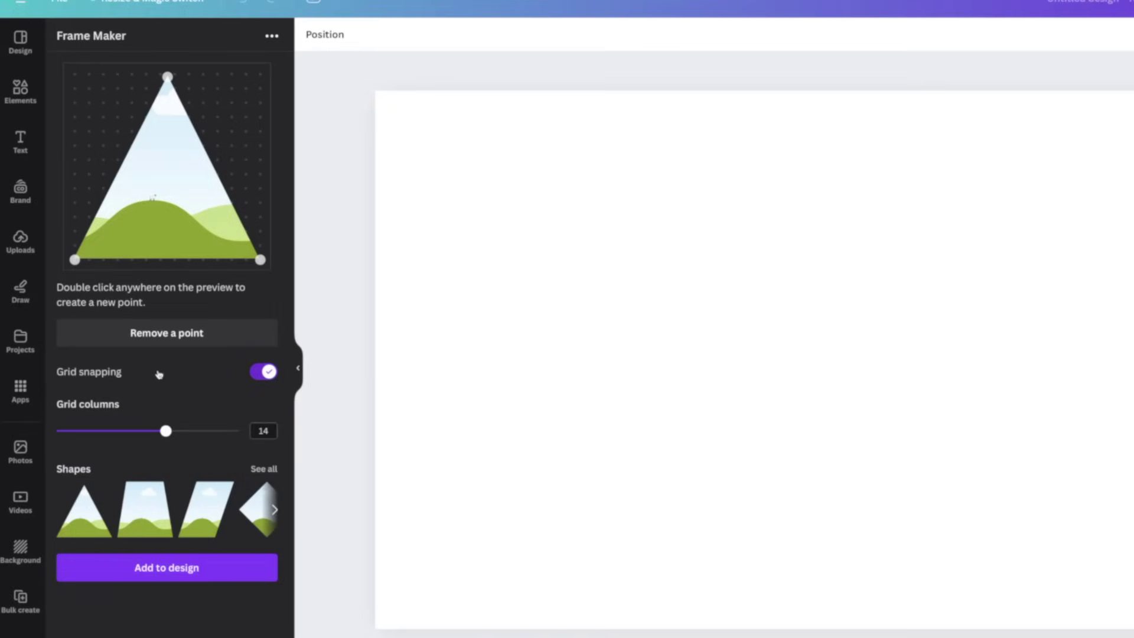
Step: Choose the arrow-pentagon frame shape and move its right tip and top points
click(264, 468)
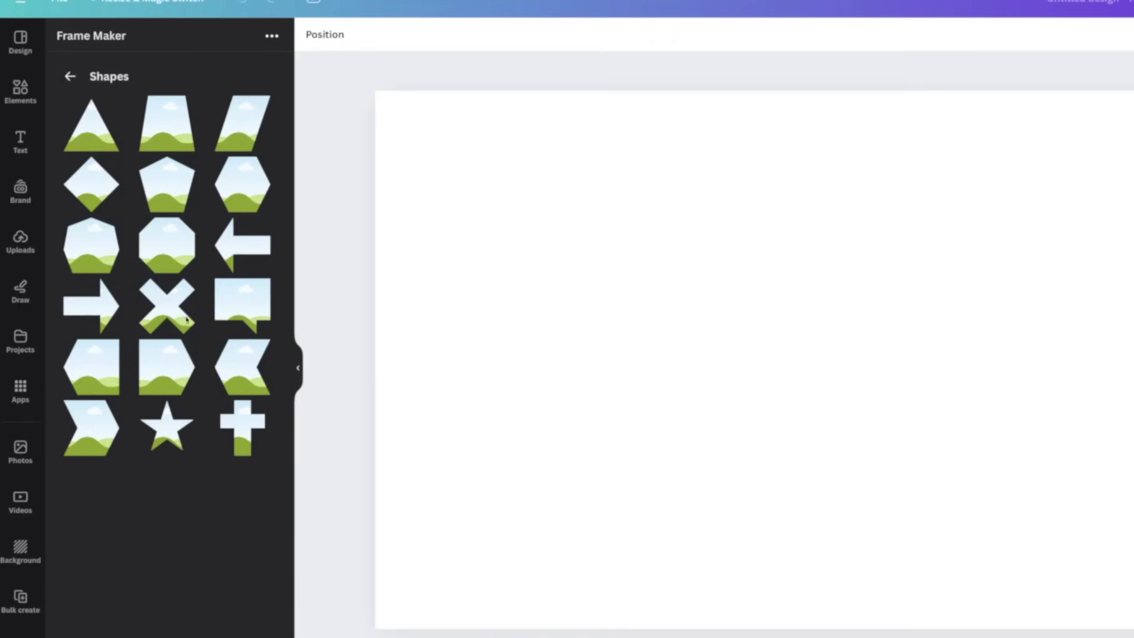
click(158, 369)
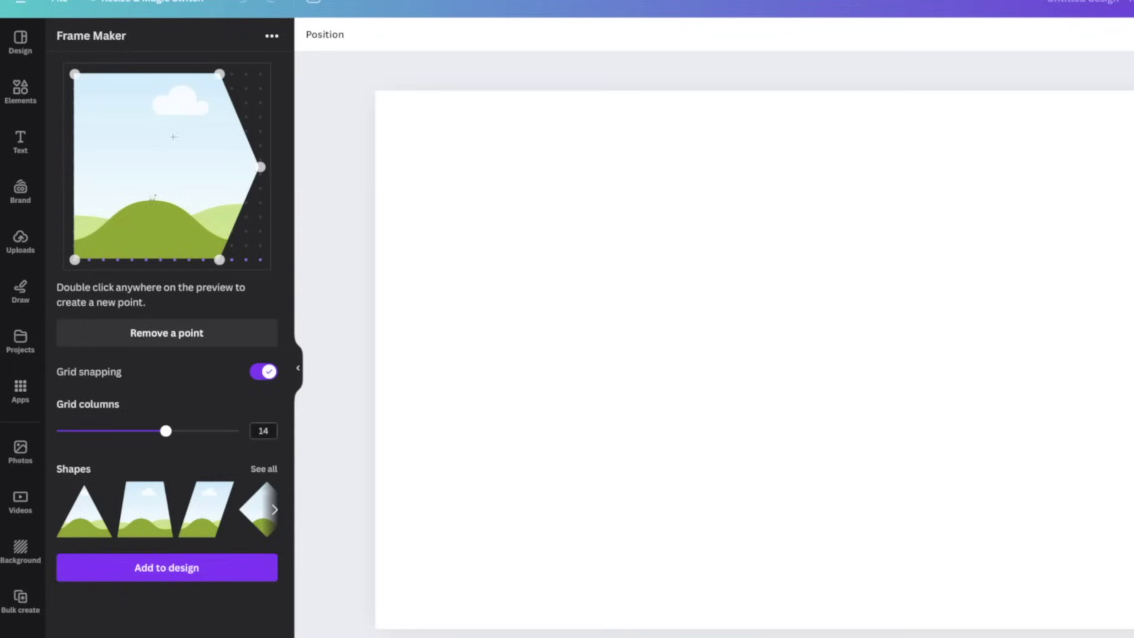
mouse_move(262, 165)
mouse_down()
mouse_move(235, 160)
mouse_move(247, 160)
mouse_up()
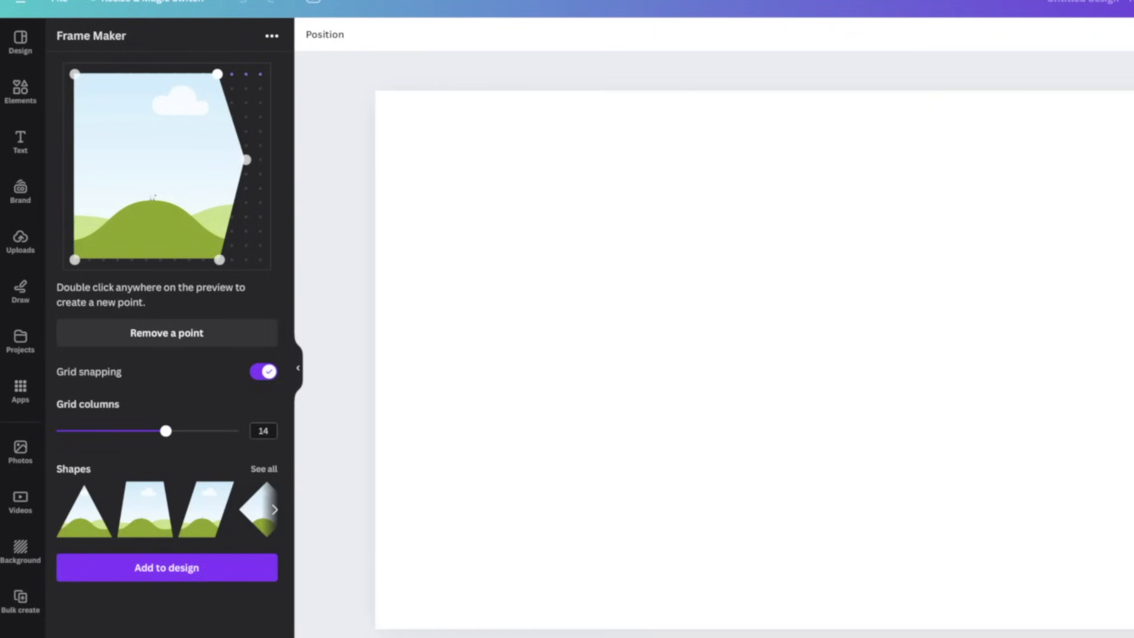
mouse_move(217, 74)
mouse_down()
mouse_move(245, 157)
mouse_move(152, 96)
mouse_move(222, 73)
mouse_move(203, 74)
mouse_up()
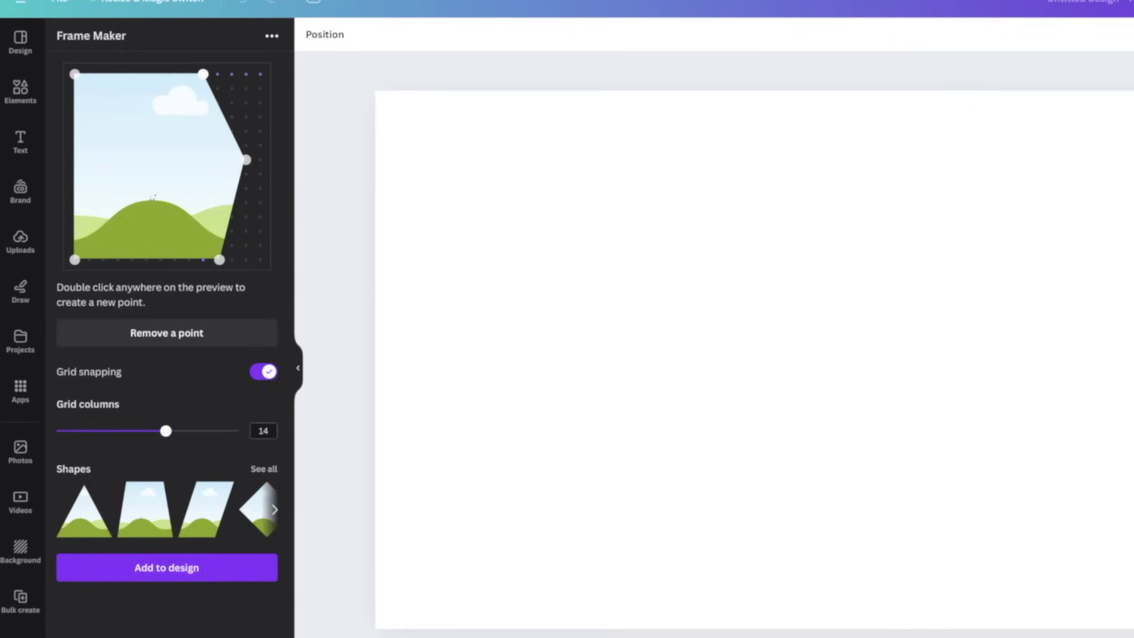
drag(219, 259, 189, 217)
drag(74, 74, 128, 96)
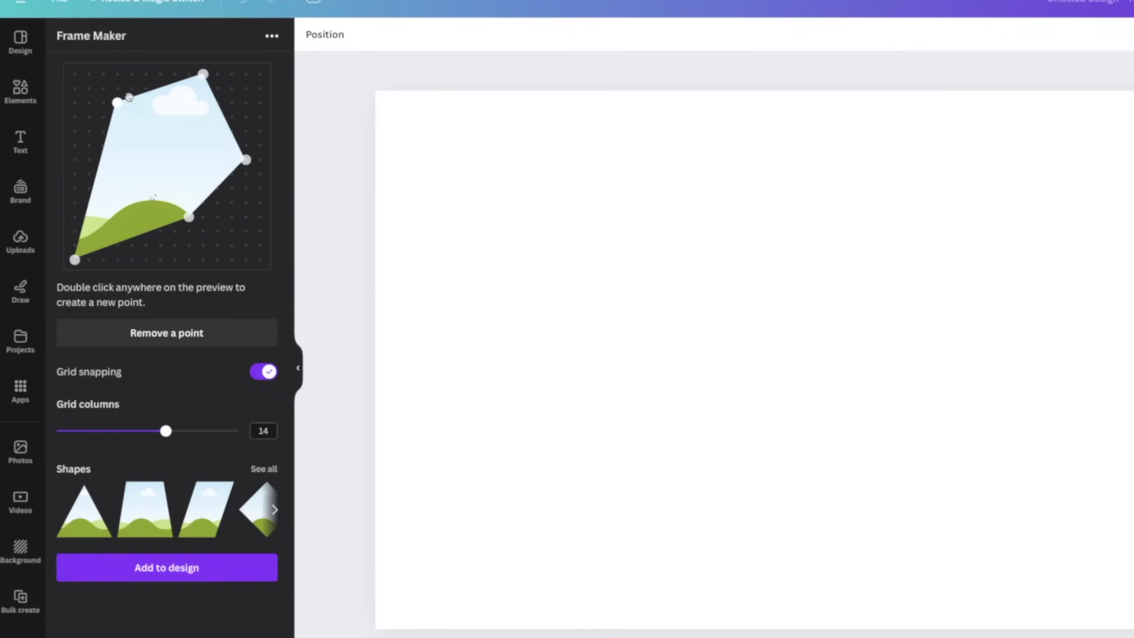
drag(203, 73, 232, 74)
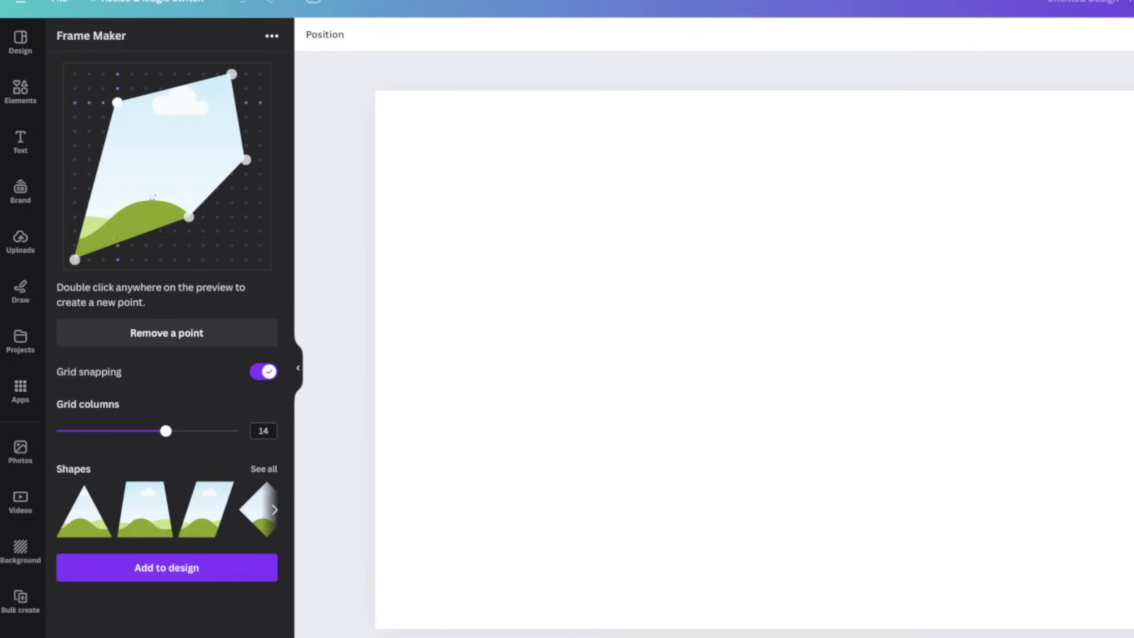
Step: Reshape the left, right and bottom points into a pointed bottom vertex and add the frame
drag(118, 102, 74, 88)
drag(74, 259, 88, 217)
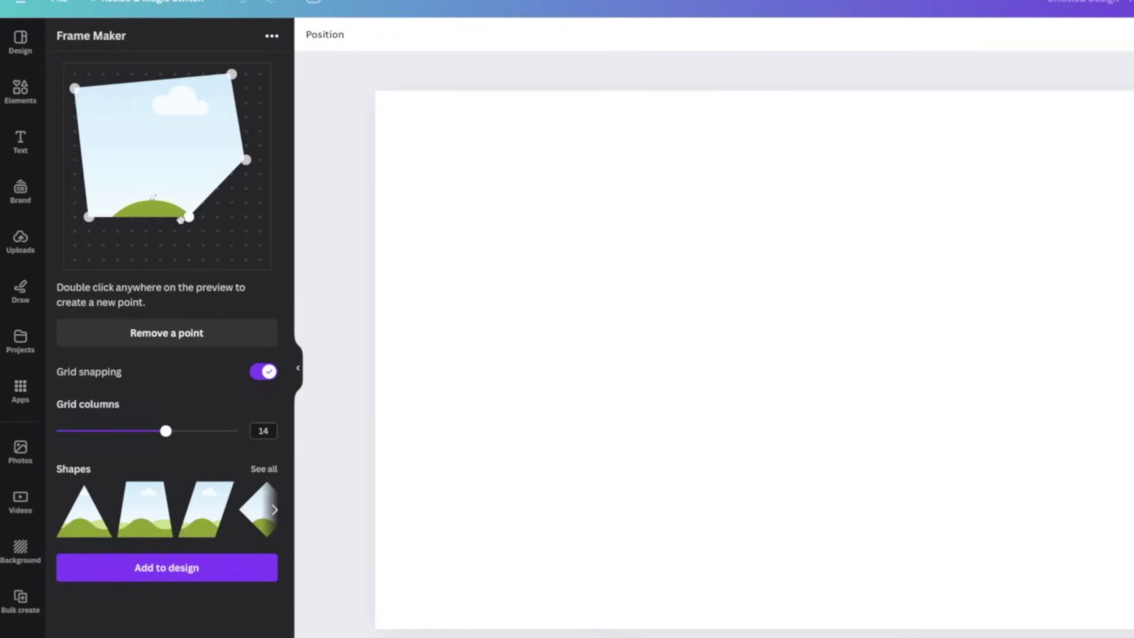
drag(180, 220, 168, 256)
drag(246, 159, 246, 230)
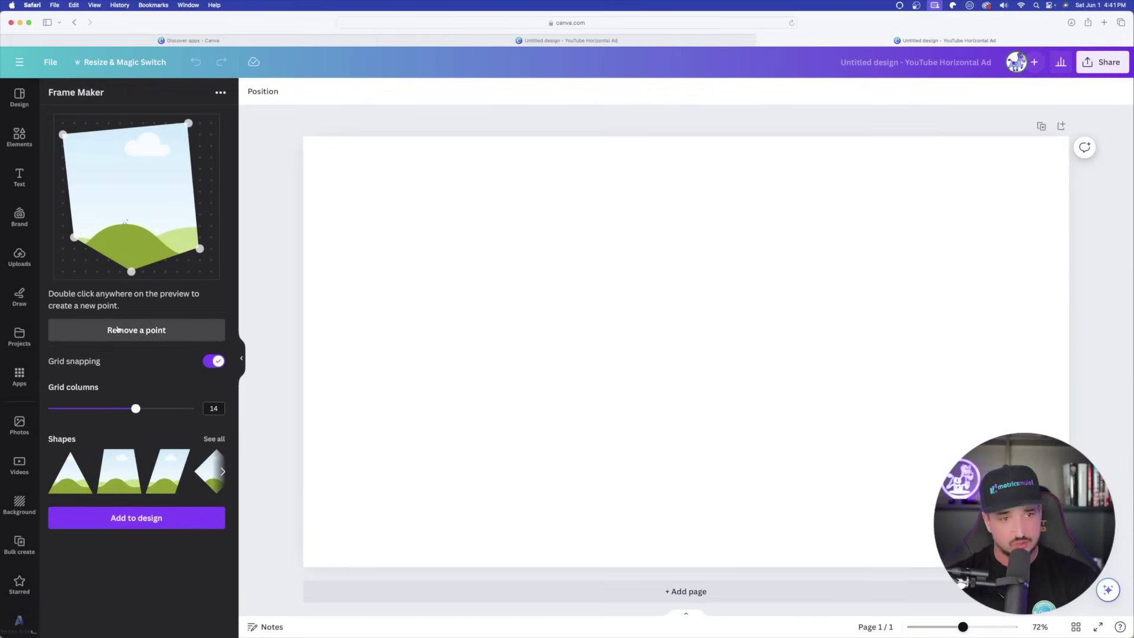
click(131, 273)
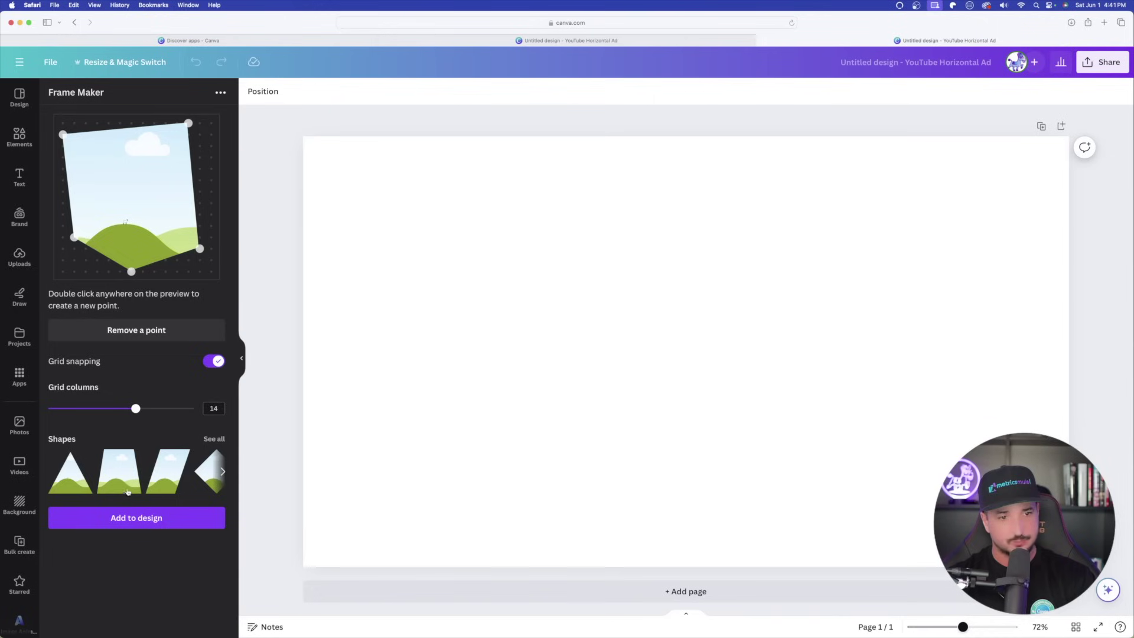
click(133, 517)
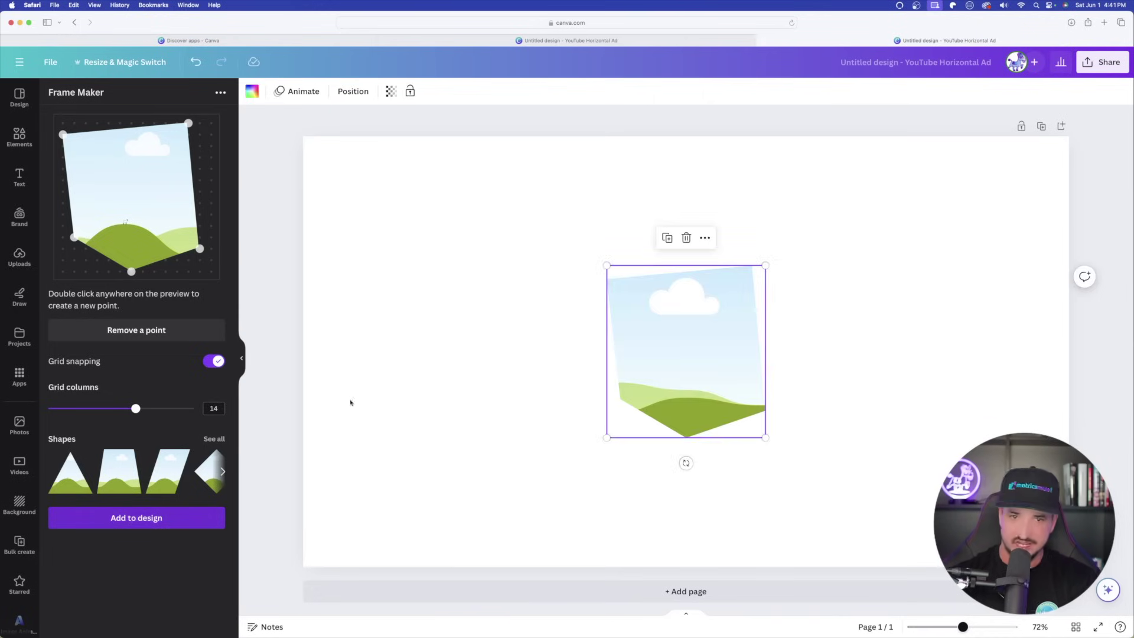
Step: Enlarge the sky-and-hills five-point frame, shift it toward the page centre, and show the Elements panel
click(599, 293)
click(615, 273)
drag(605, 264, 488, 139)
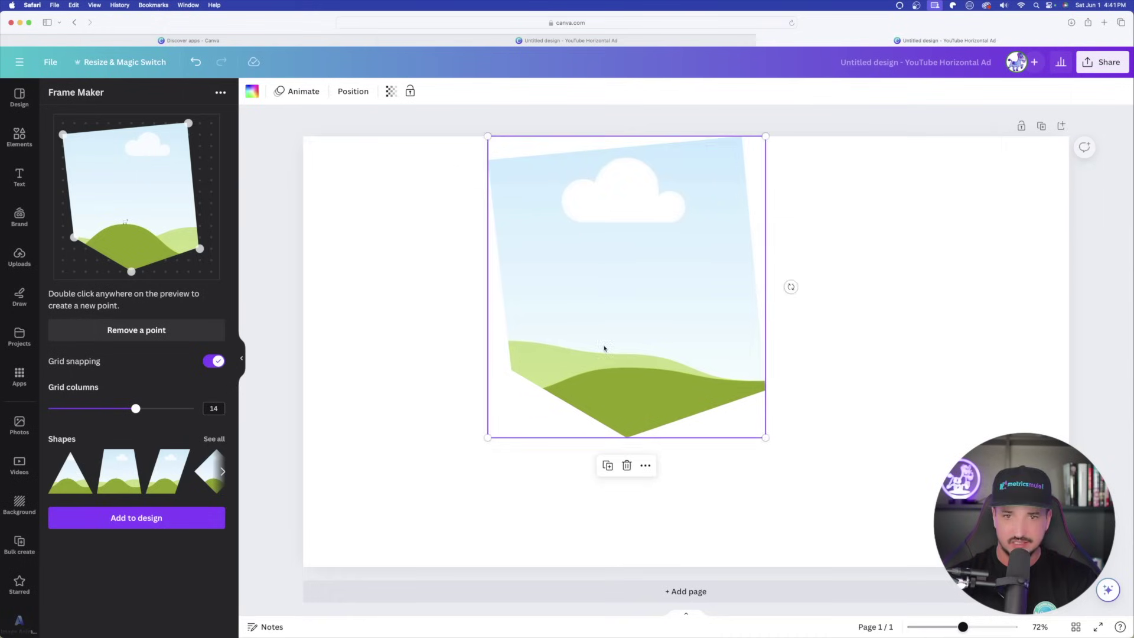
drag(602, 347, 638, 375)
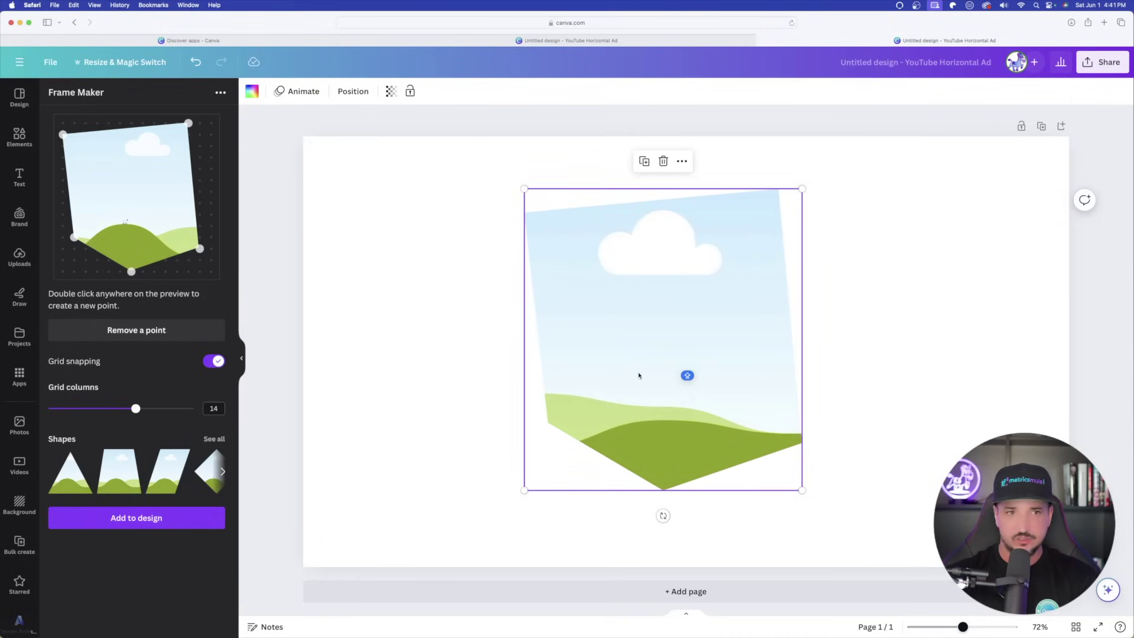
click(452, 336)
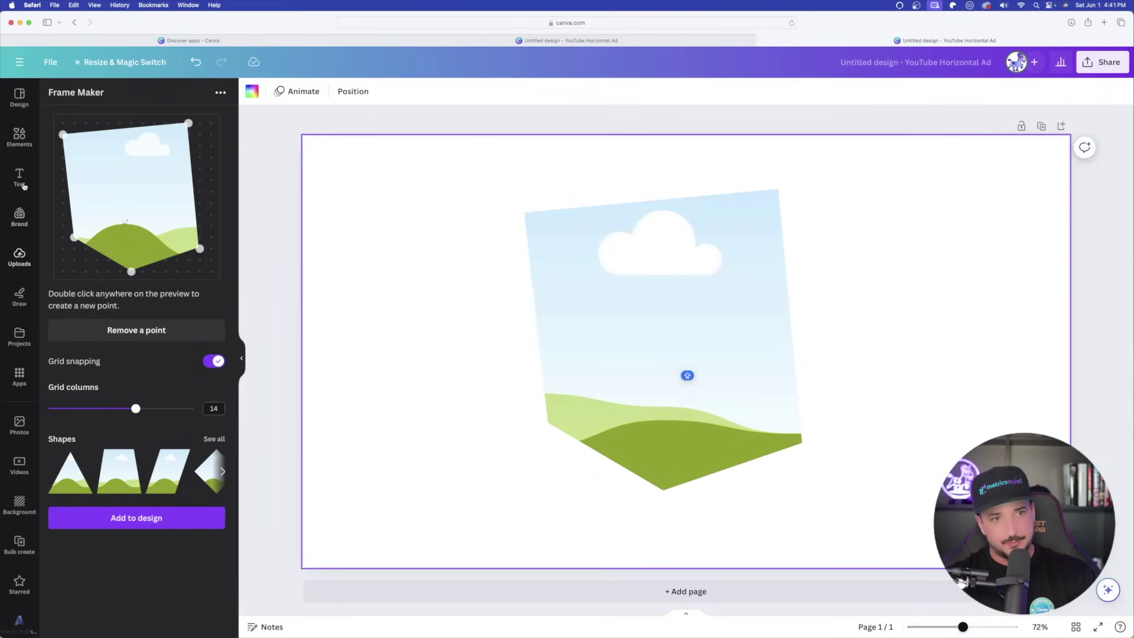
click(20, 137)
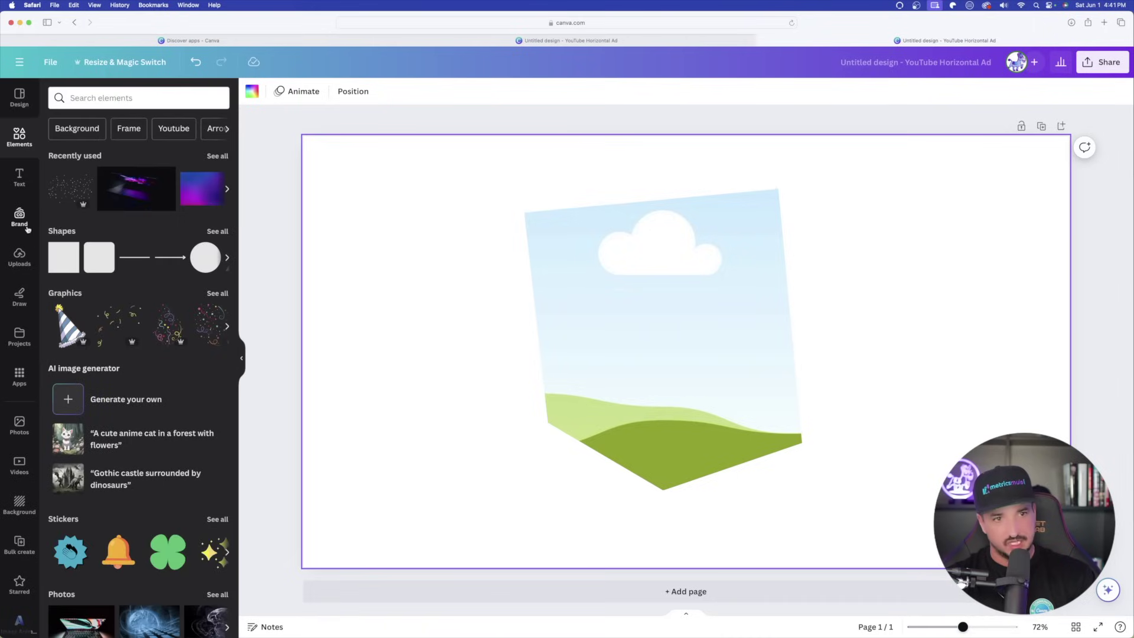
Step: Search elements for 'ai' photos and drop the robot photo into the pentagon frame
click(125, 98)
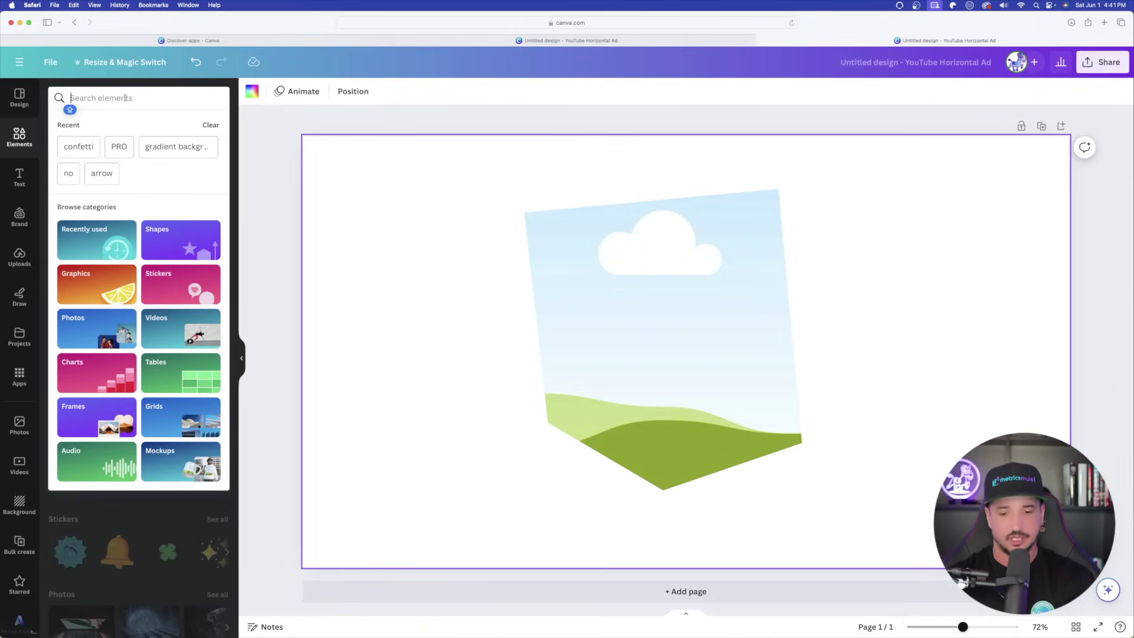
text(ai)
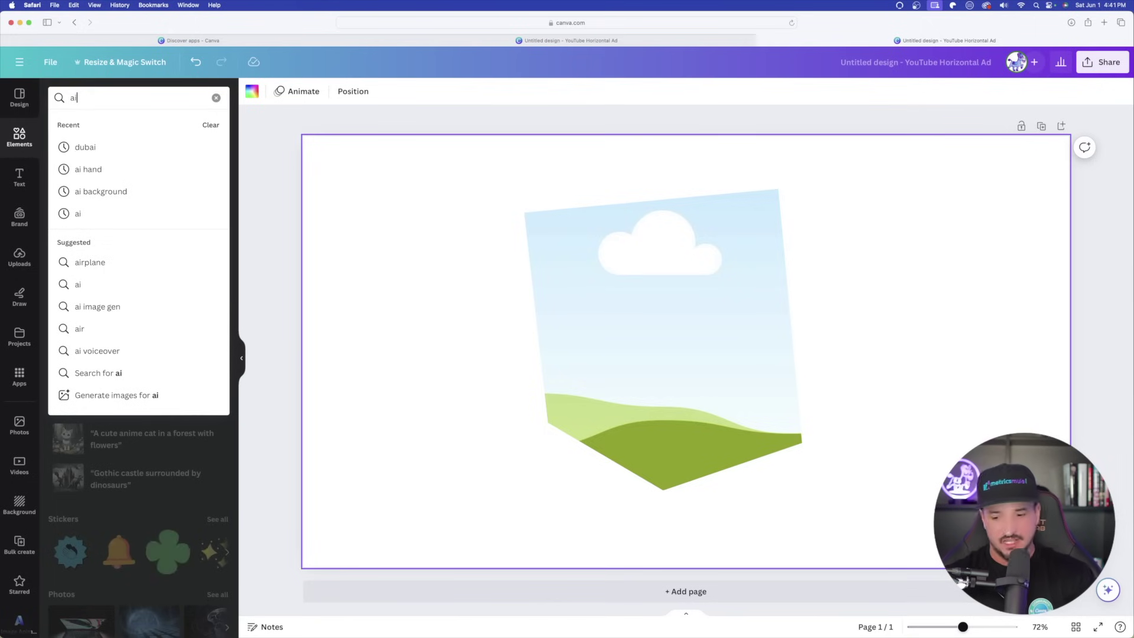
key(Return)
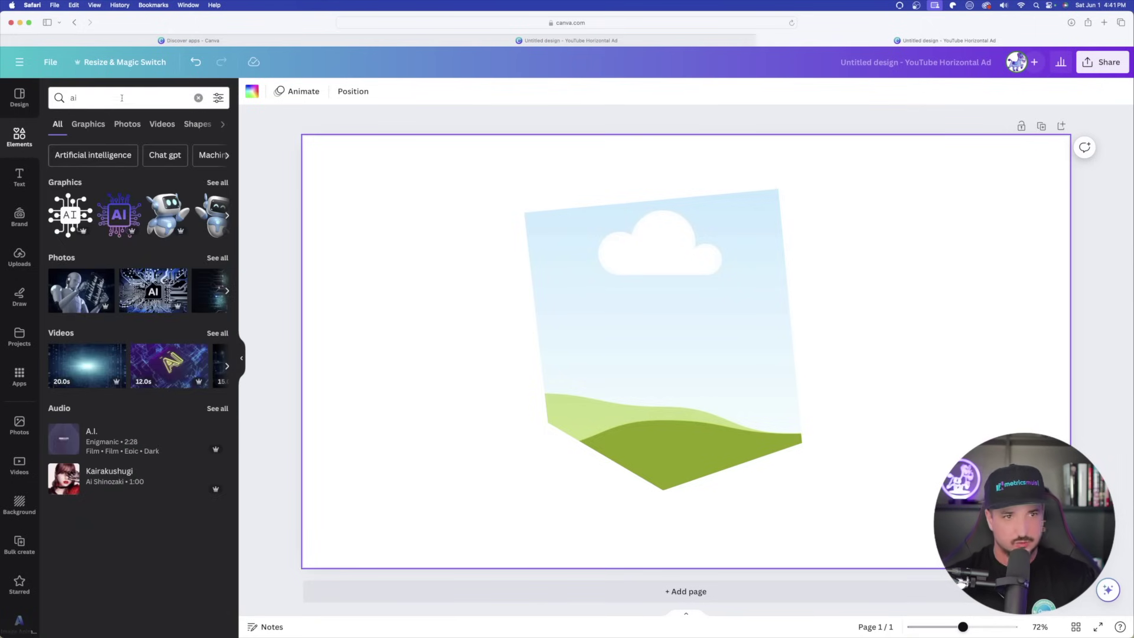
click(128, 125)
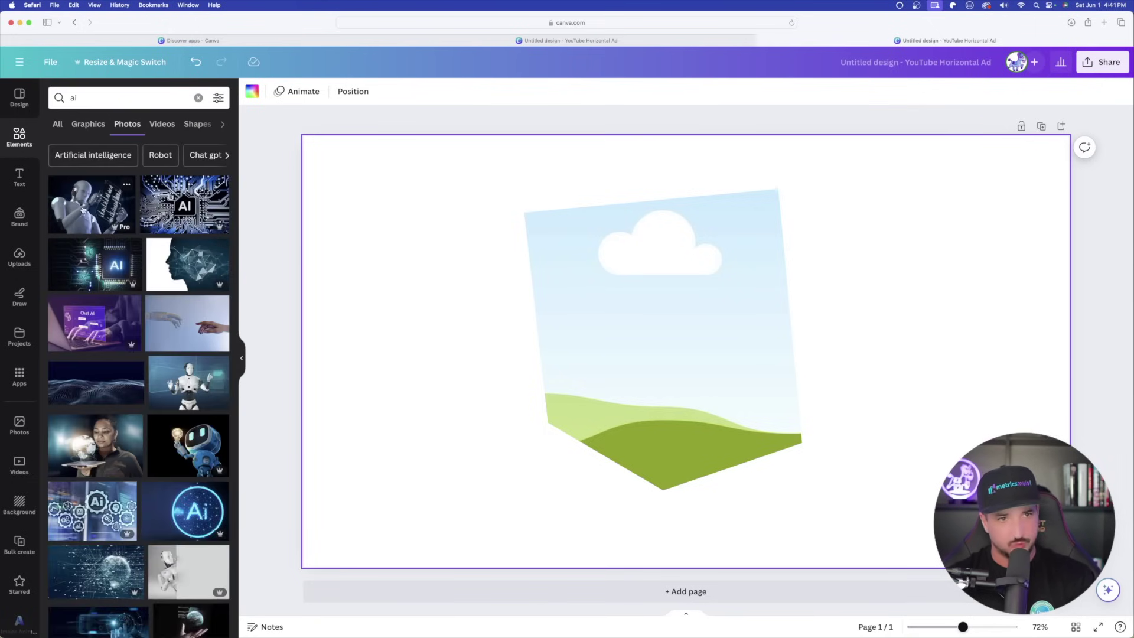
drag(80, 204, 561, 267)
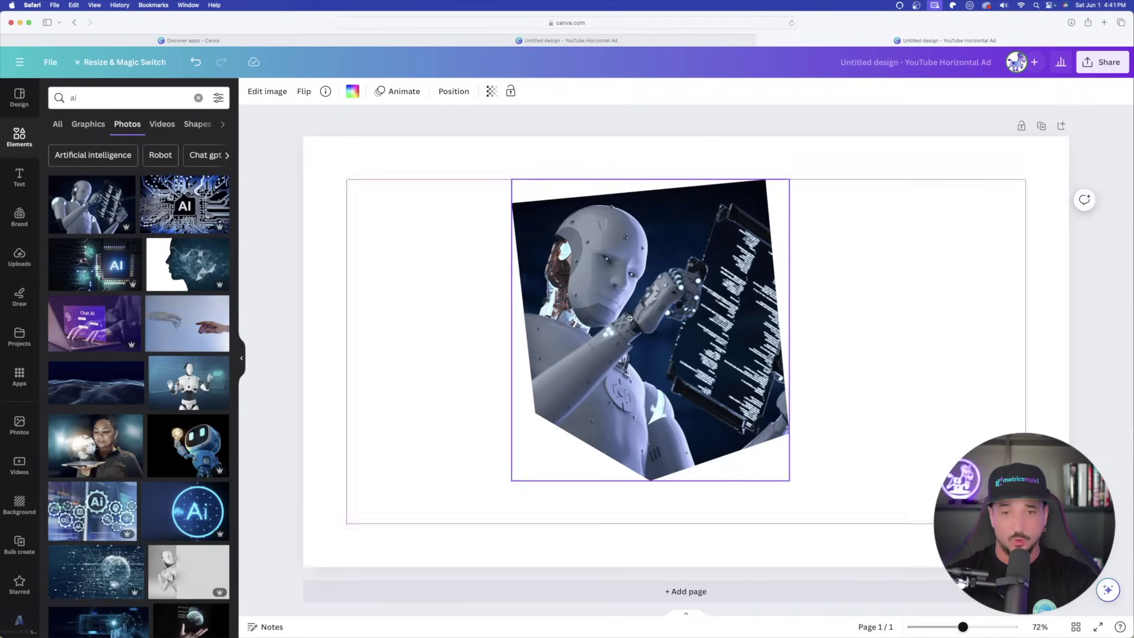
Step: Move the robot frame up-left and stretch the uploaded purple-to-orange gradient over the whole page
drag(676, 342, 456, 301)
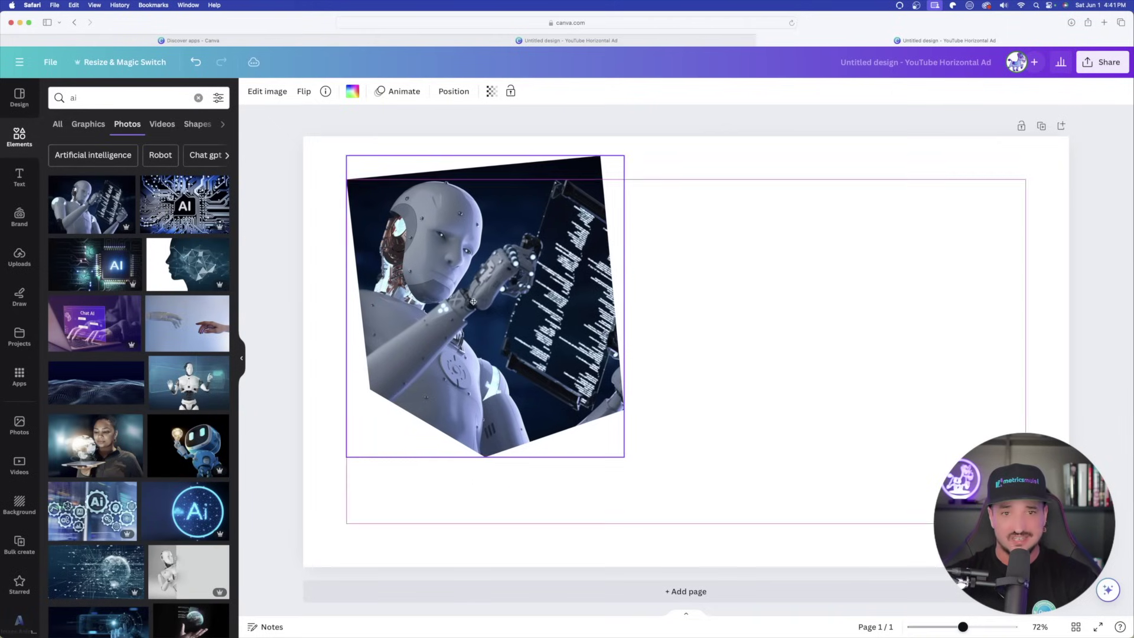
click(891, 319)
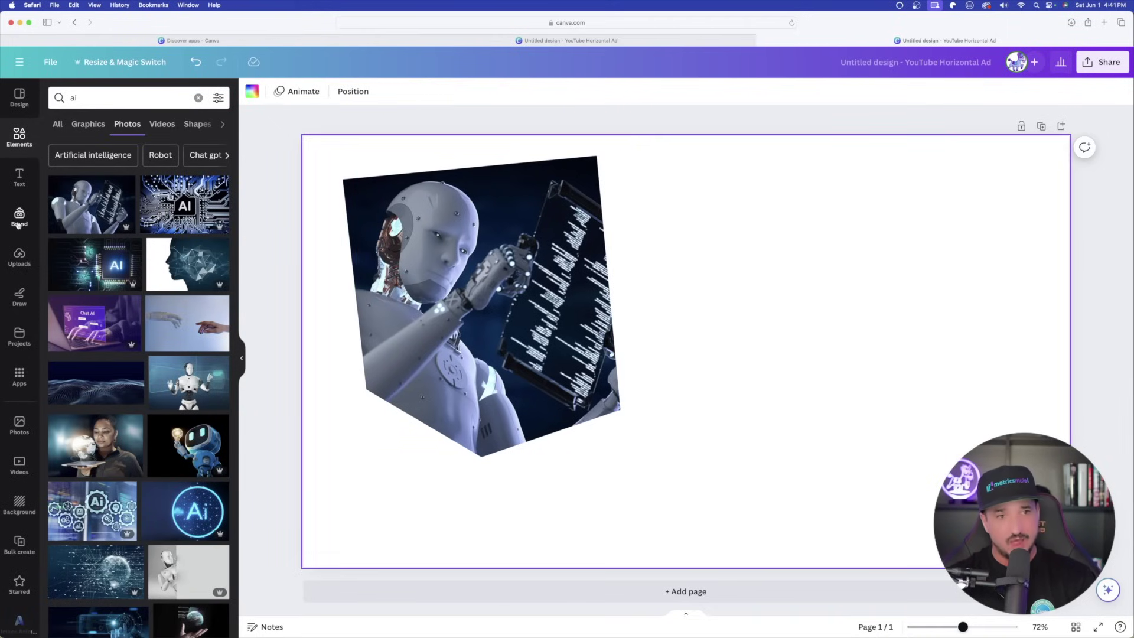
click(20, 255)
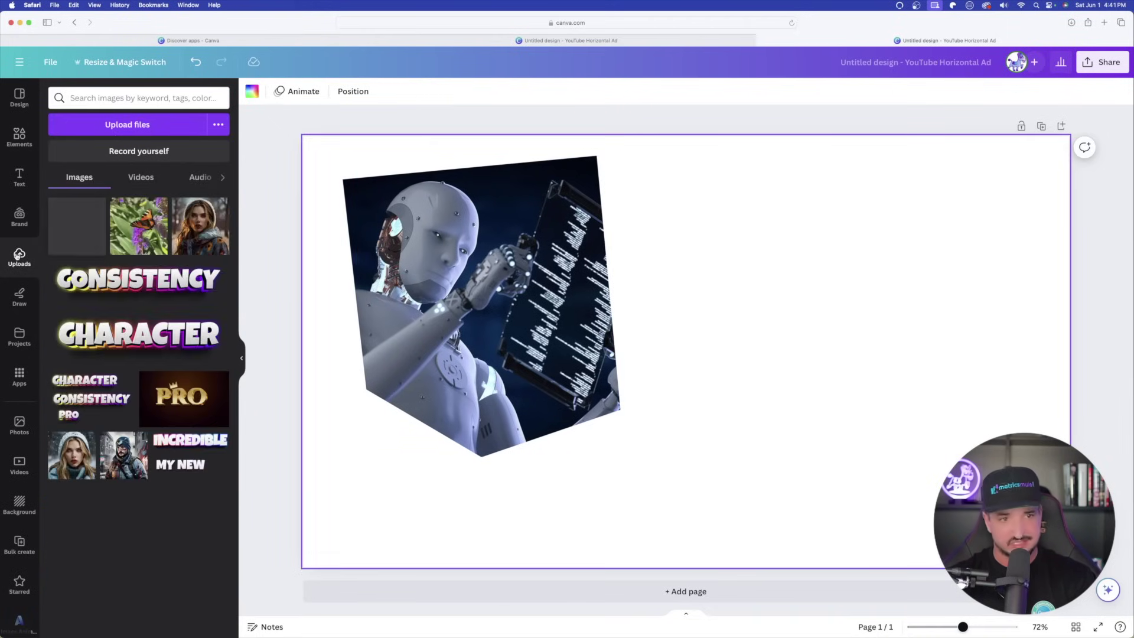
scroll(100, 379, down, 5)
scroll(100, 379, down, 3)
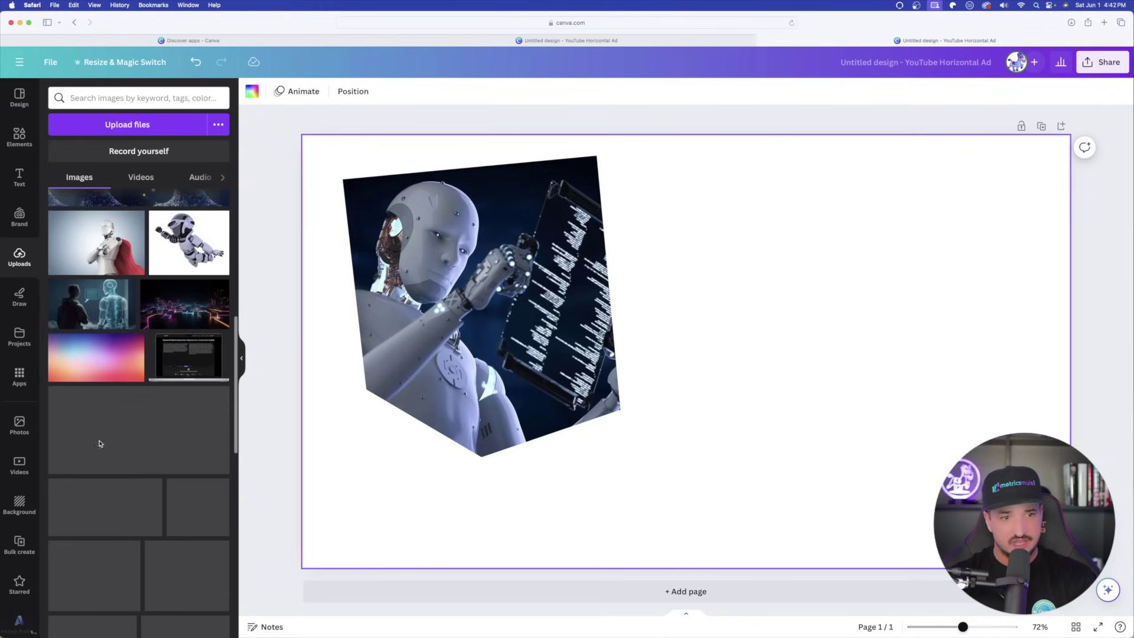
click(95, 358)
drag(620, 379, 519, 301)
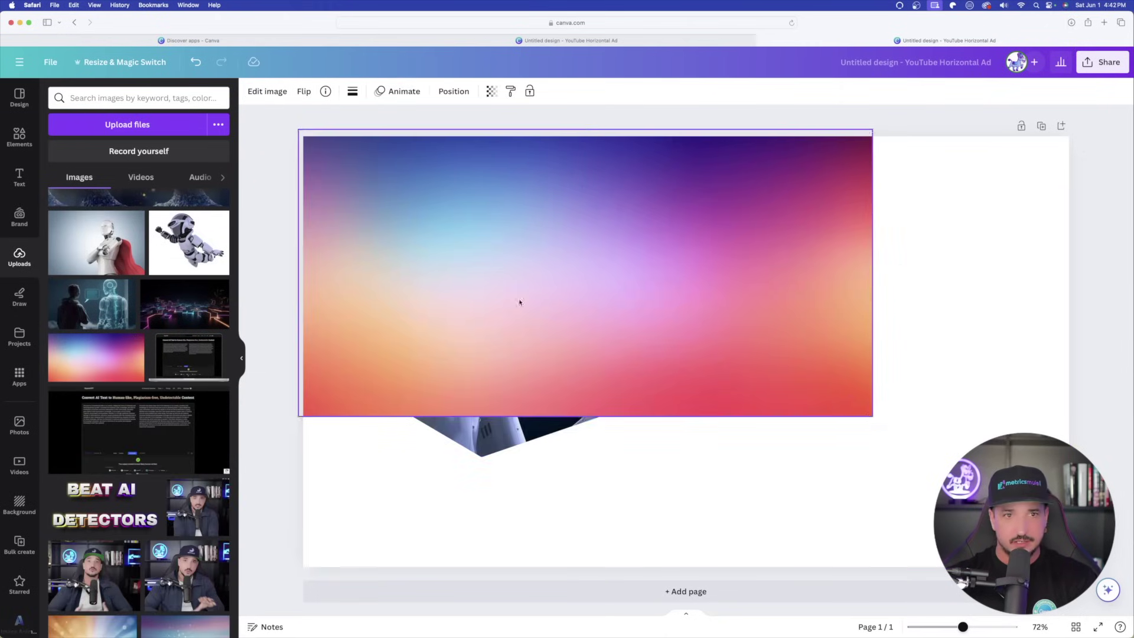
drag(872, 416, 1130, 560)
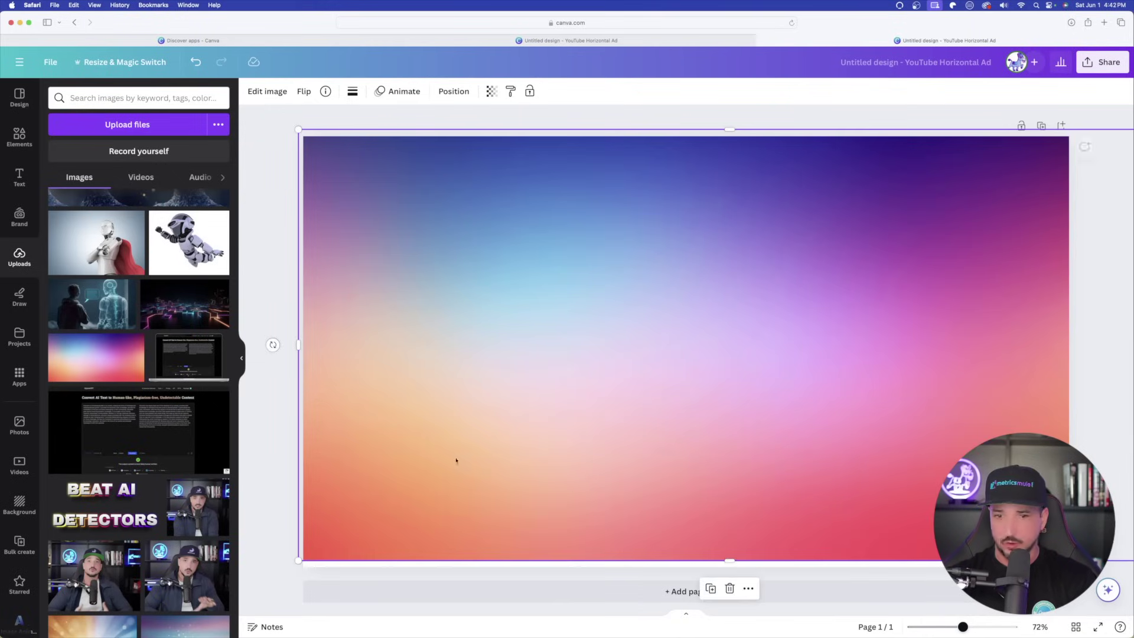
drag(299, 560, 263, 577)
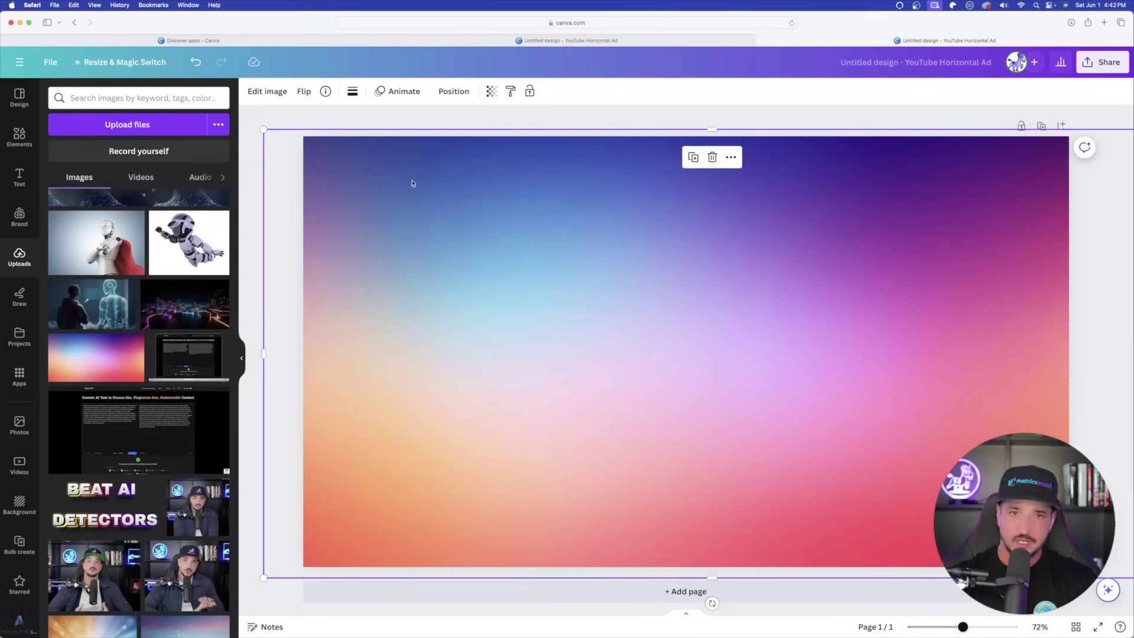
Step: Move the robot frame layer above the gradient background in the Layers list
click(454, 91)
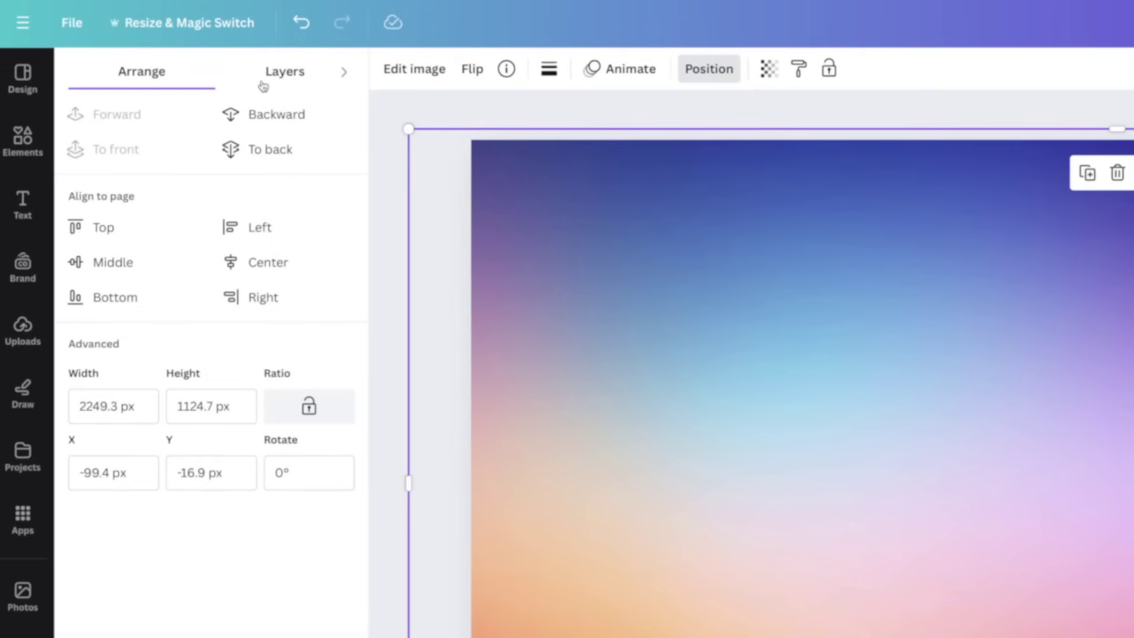
click(184, 97)
drag(96, 236, 111, 174)
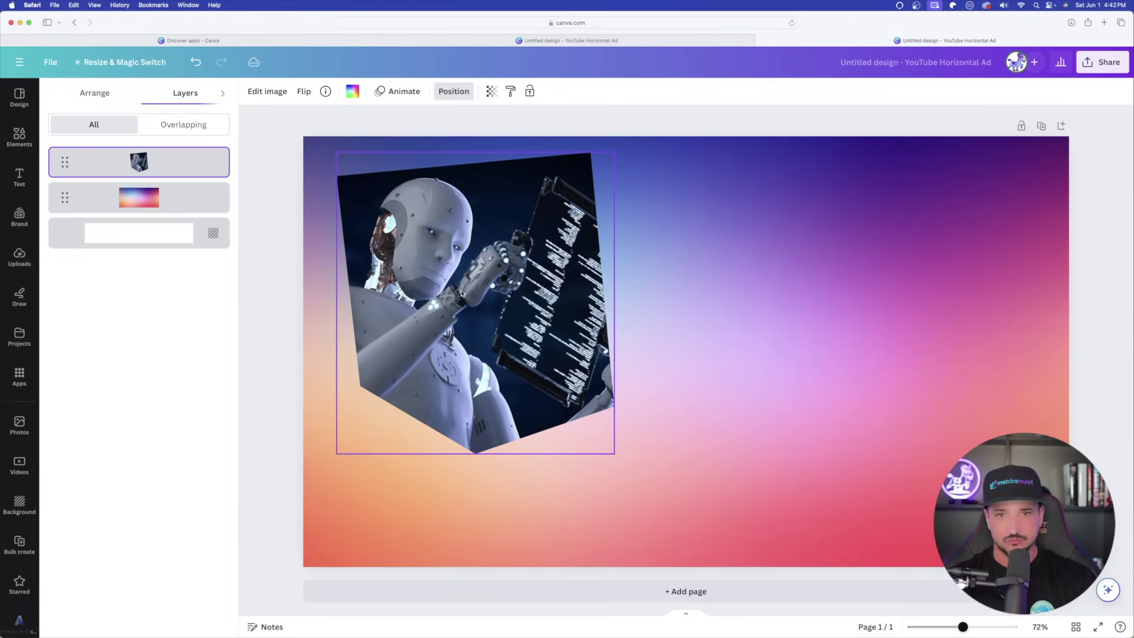
click(939, 358)
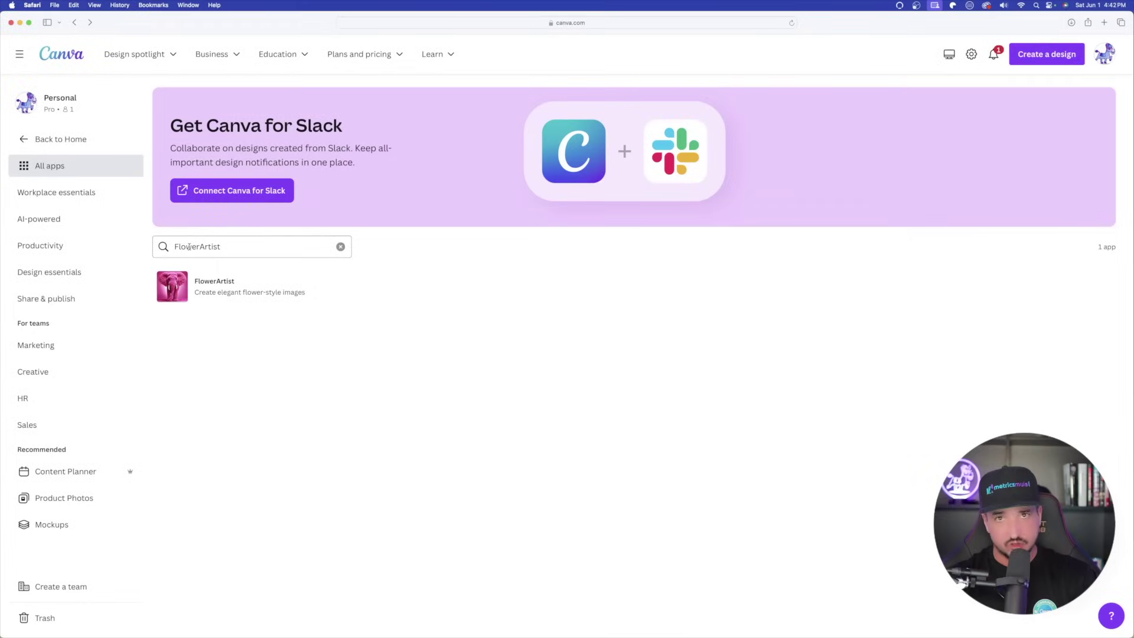
Step: Search the apps for 'FlowerArtist' and open that app's details
click(200, 246)
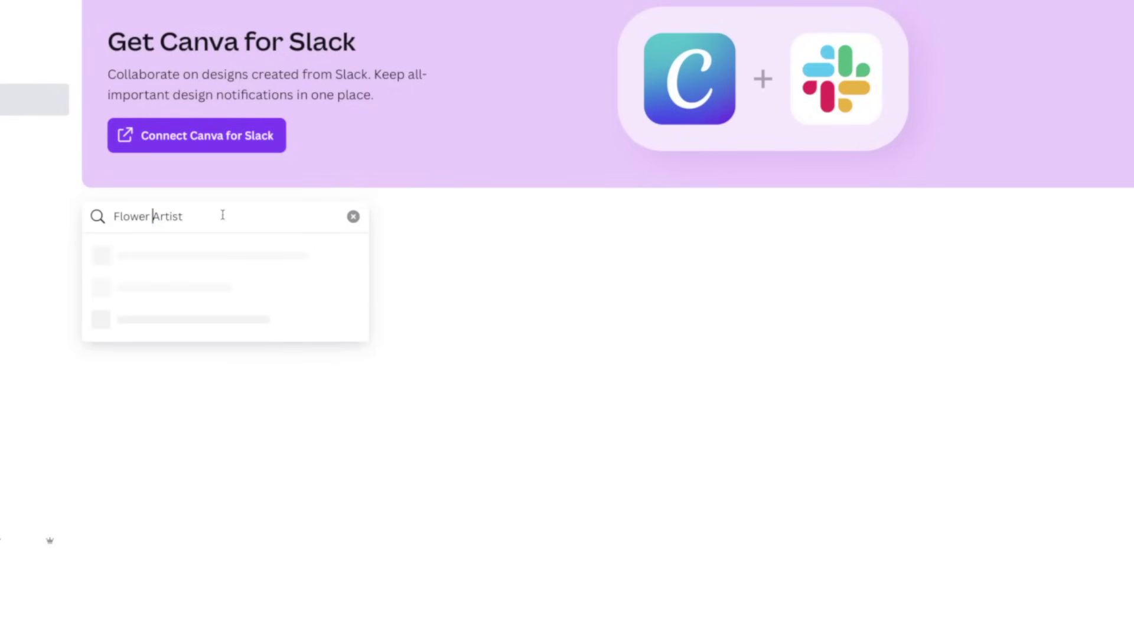
click(214, 215)
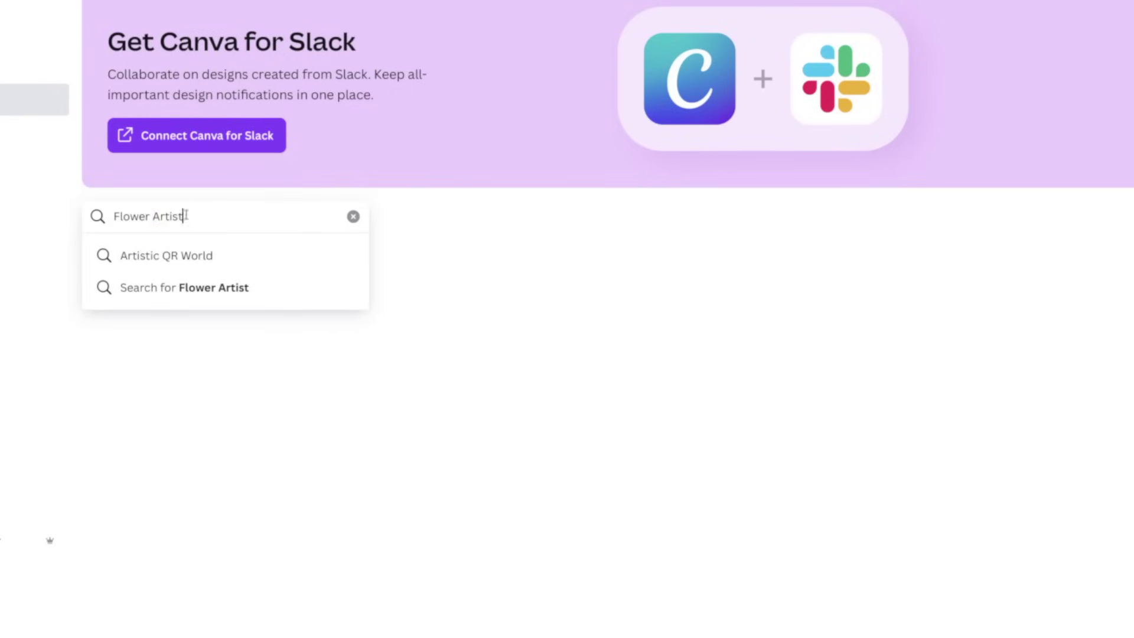
key(Return)
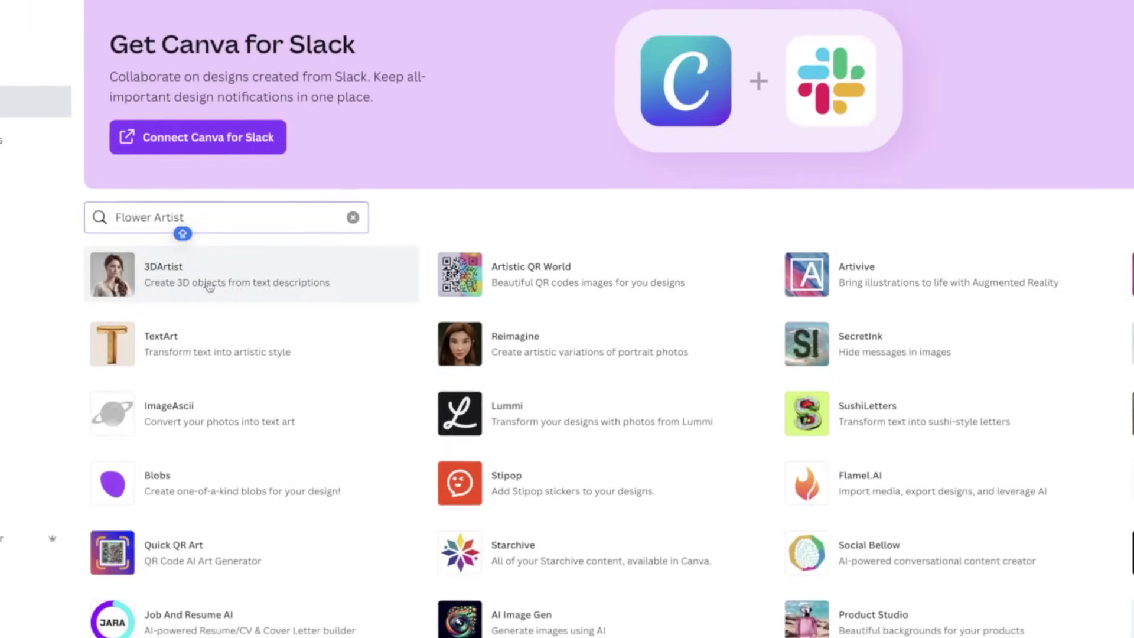
click(192, 242)
key(BackSpace)
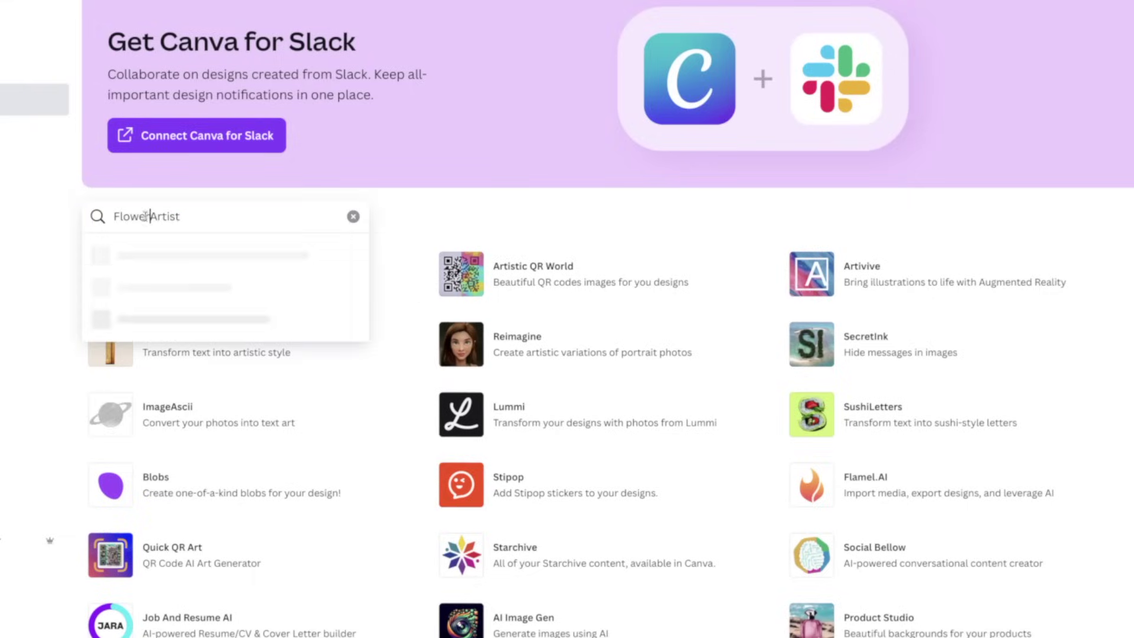
click(532, 224)
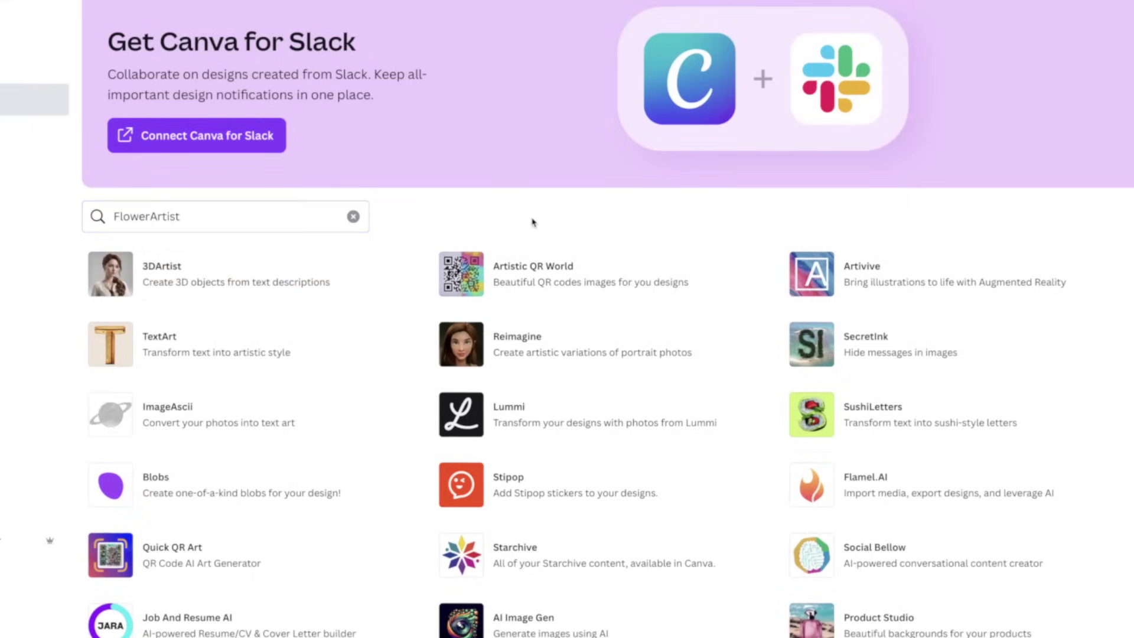
click(305, 217)
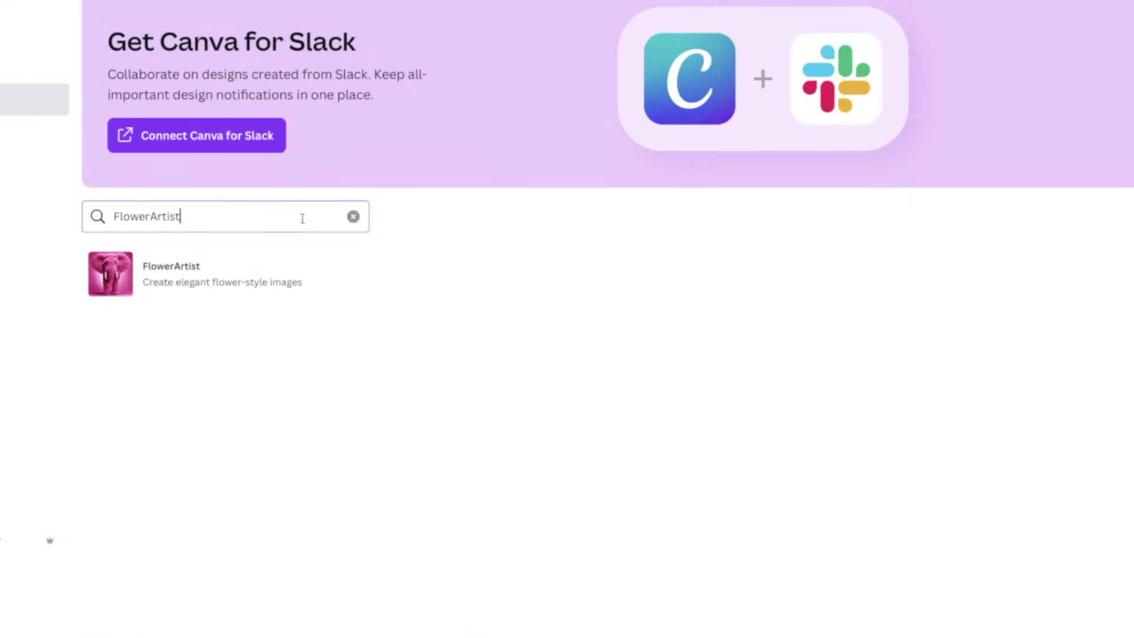
click(225, 271)
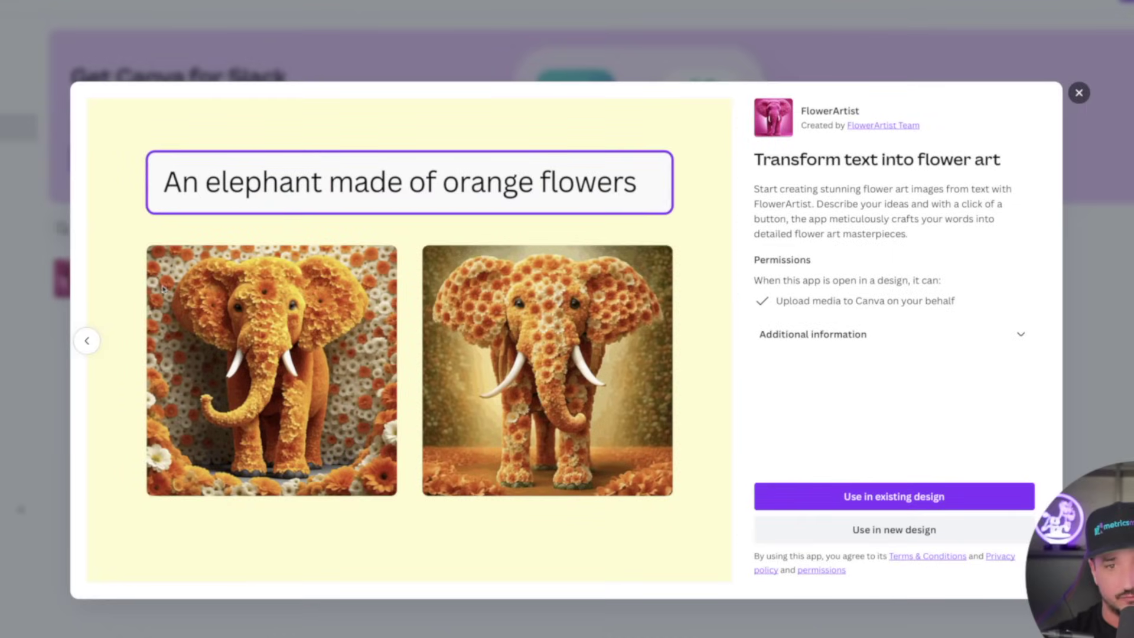
click(86, 341)
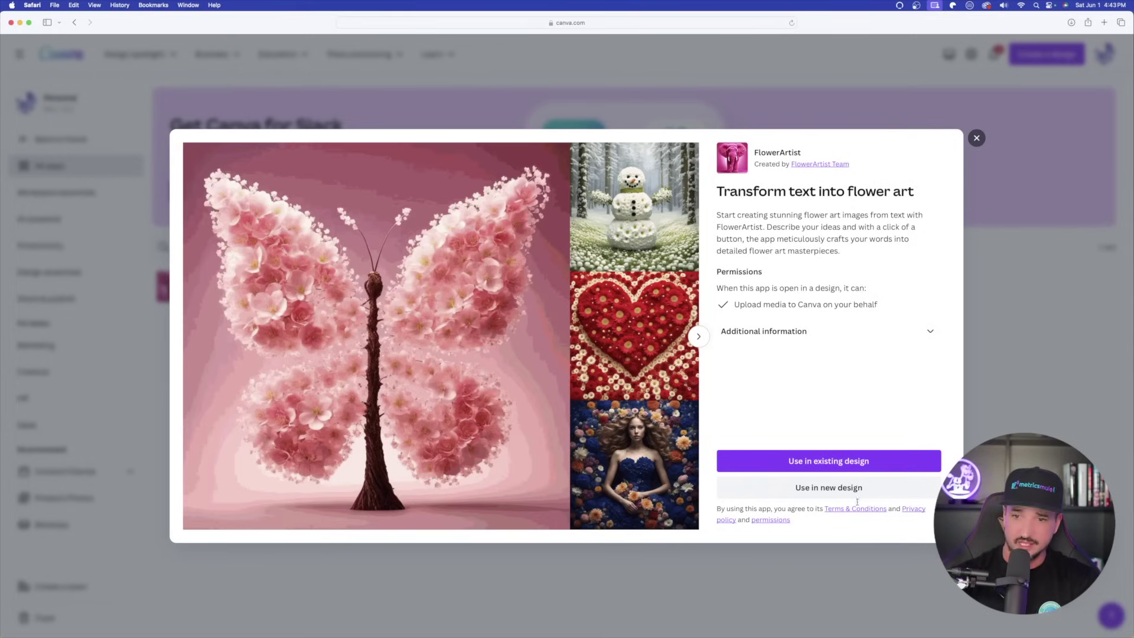
Step: Use FlowerArtist in a new YouTube Ad (Landscape) design
click(878, 492)
text(you)
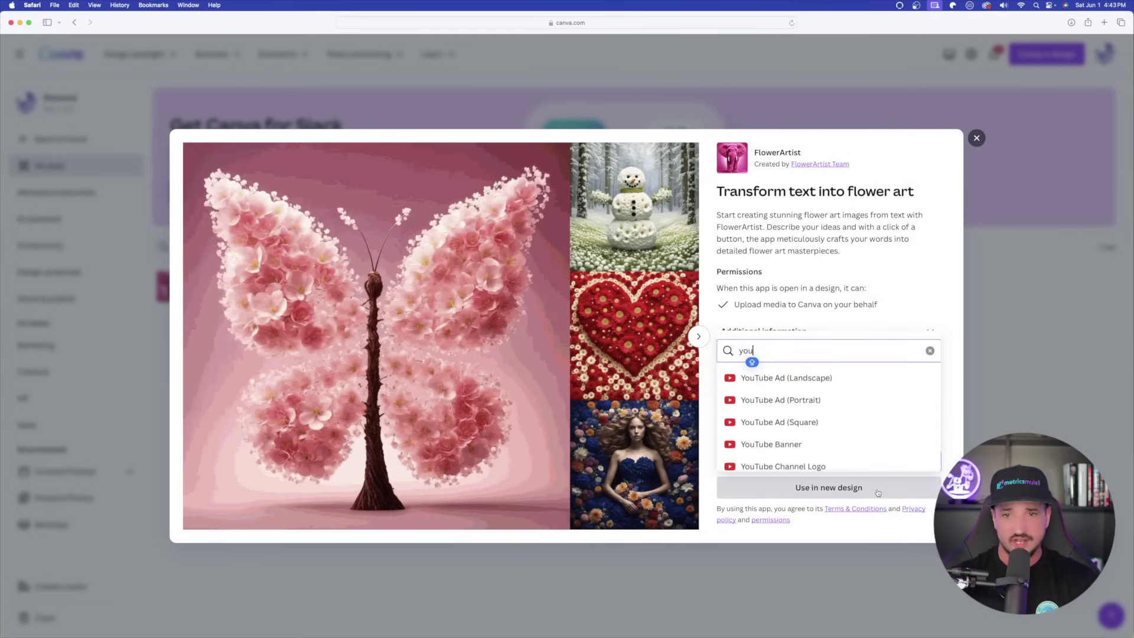
click(826, 378)
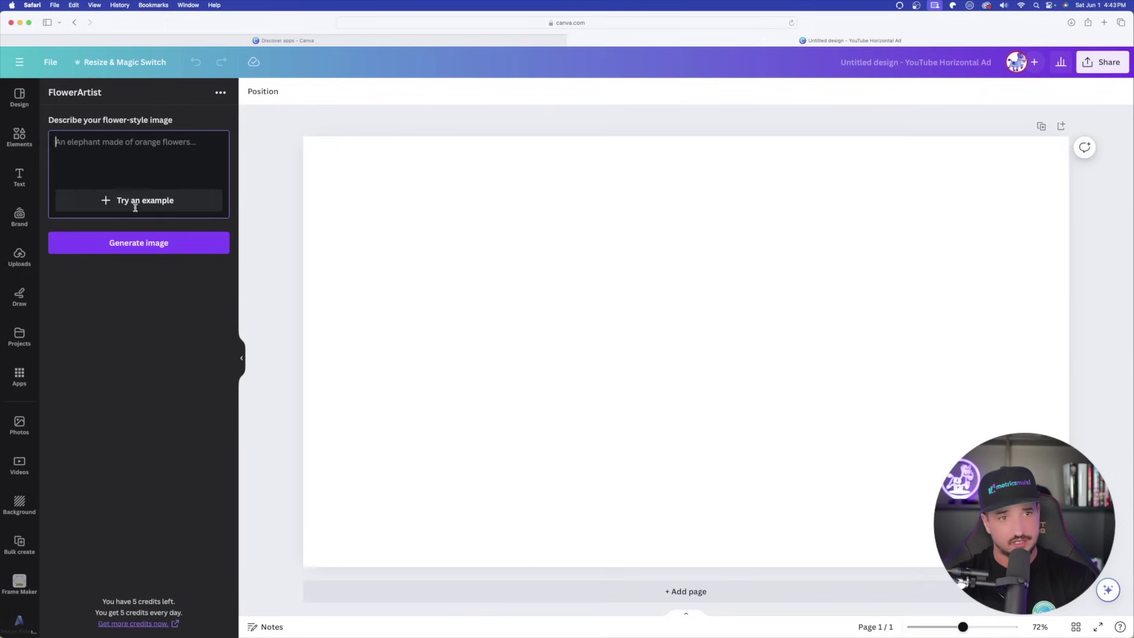
Step: Generate a FlowerArtist image from the example daisy-chain heart prompt
click(136, 204)
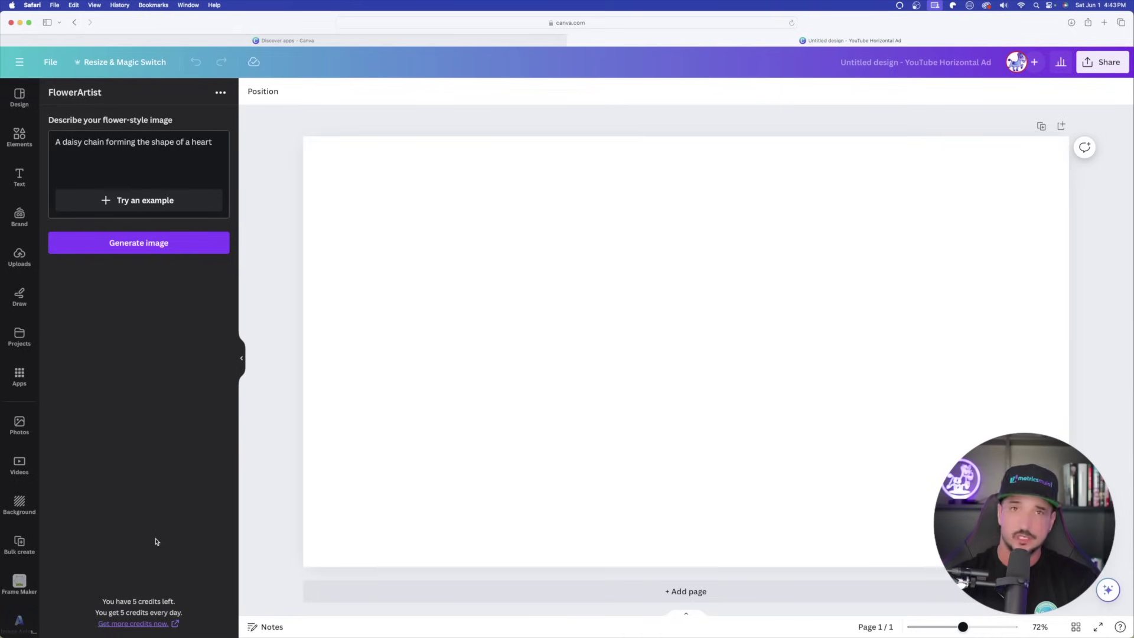
click(148, 243)
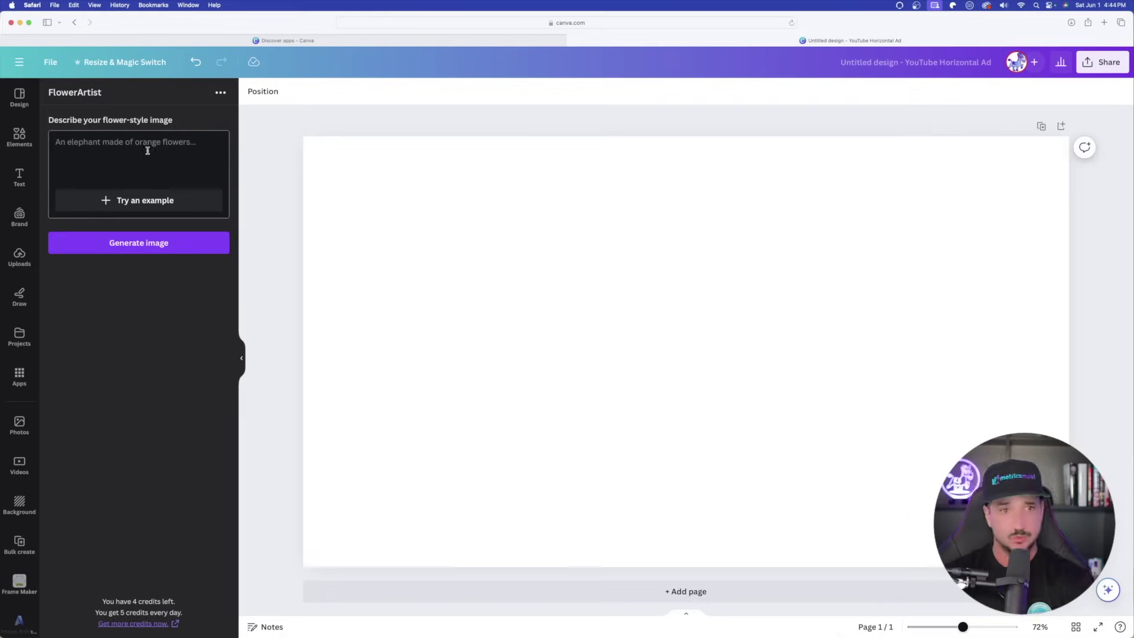
click(141, 146)
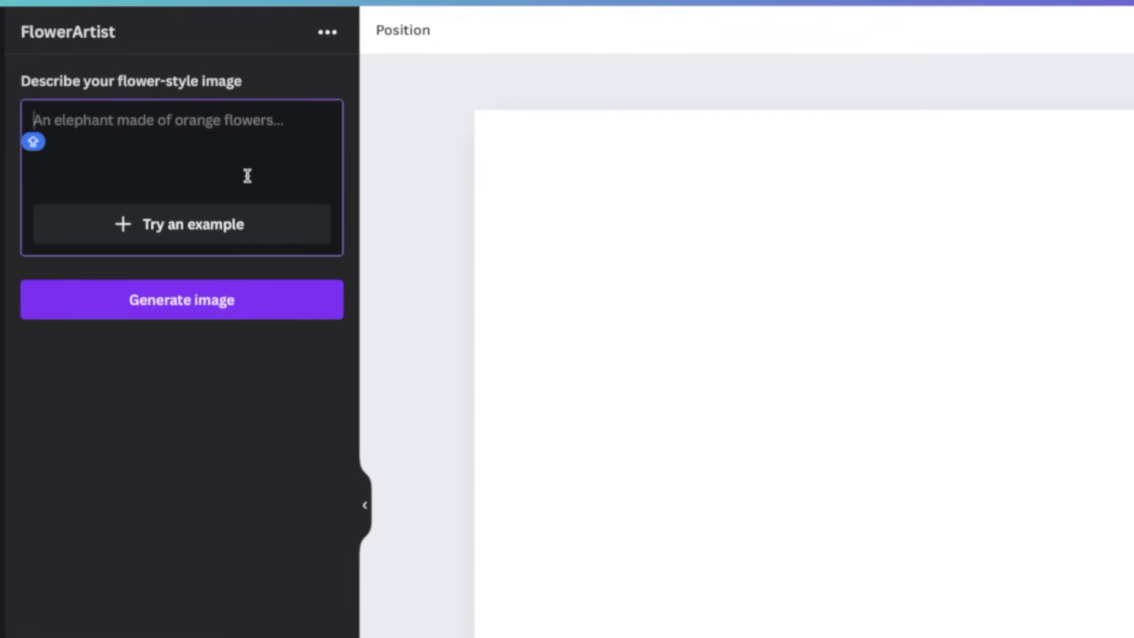
Step: Generate 'An elephant made of blue and purple flower' and enlarge it on the page
text(An elephant made of blue)
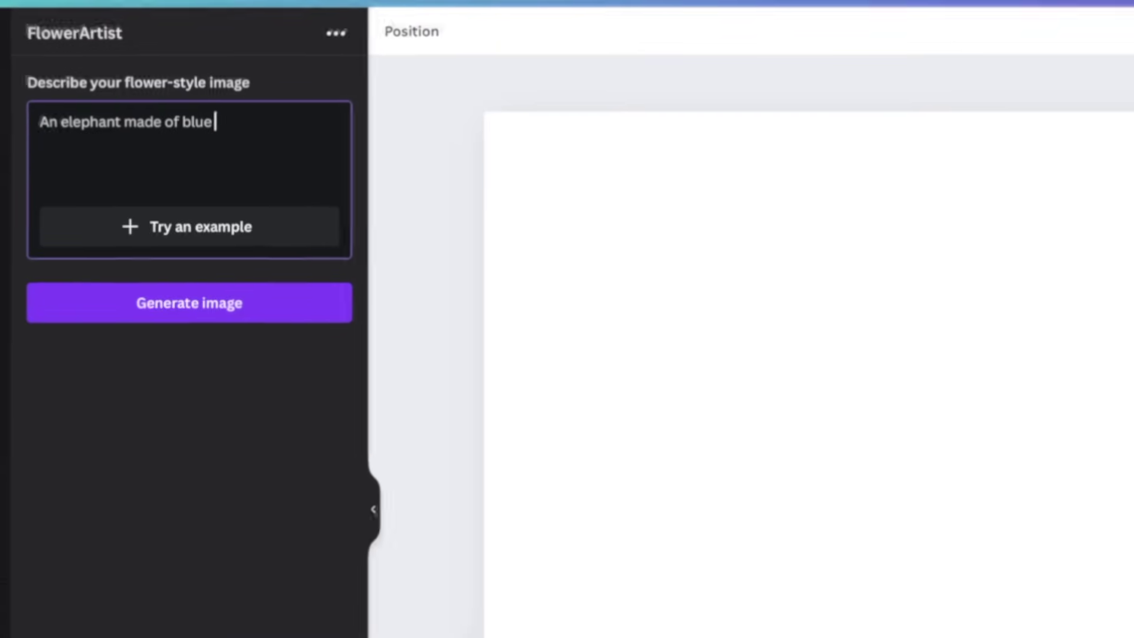
text( and purple flower)
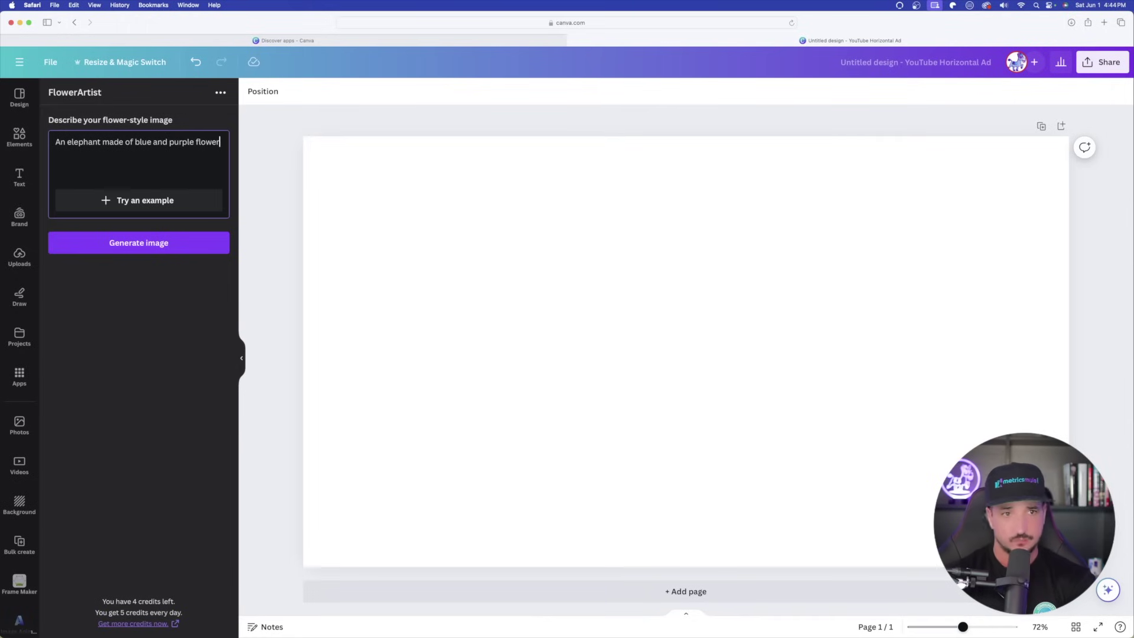
click(139, 243)
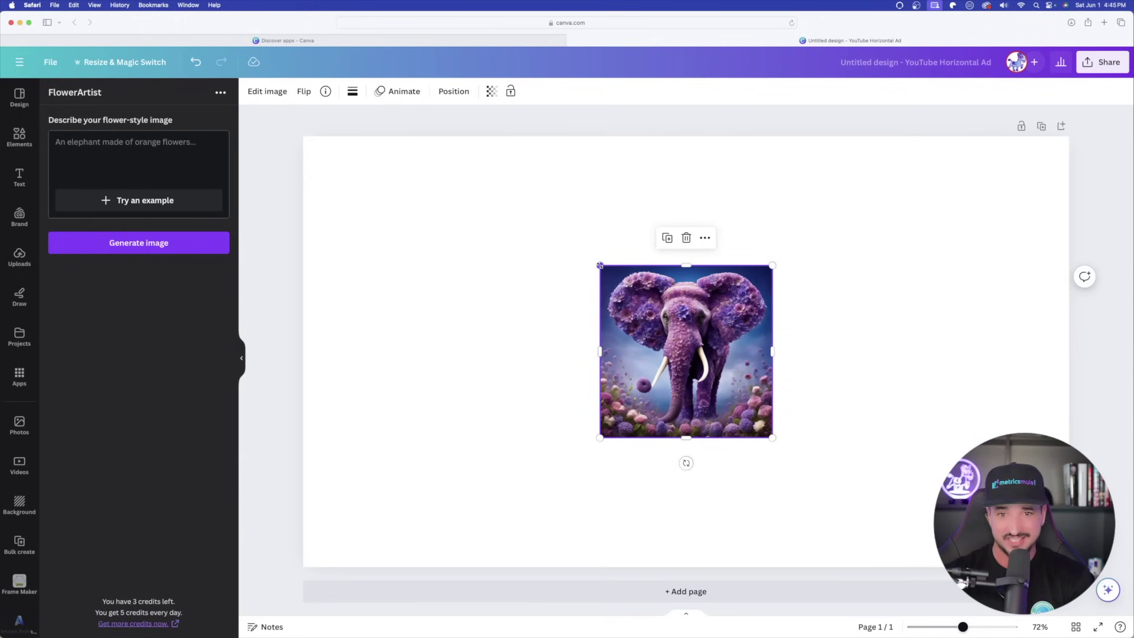
drag(599, 266, 435, 205)
drag(608, 294, 657, 340)
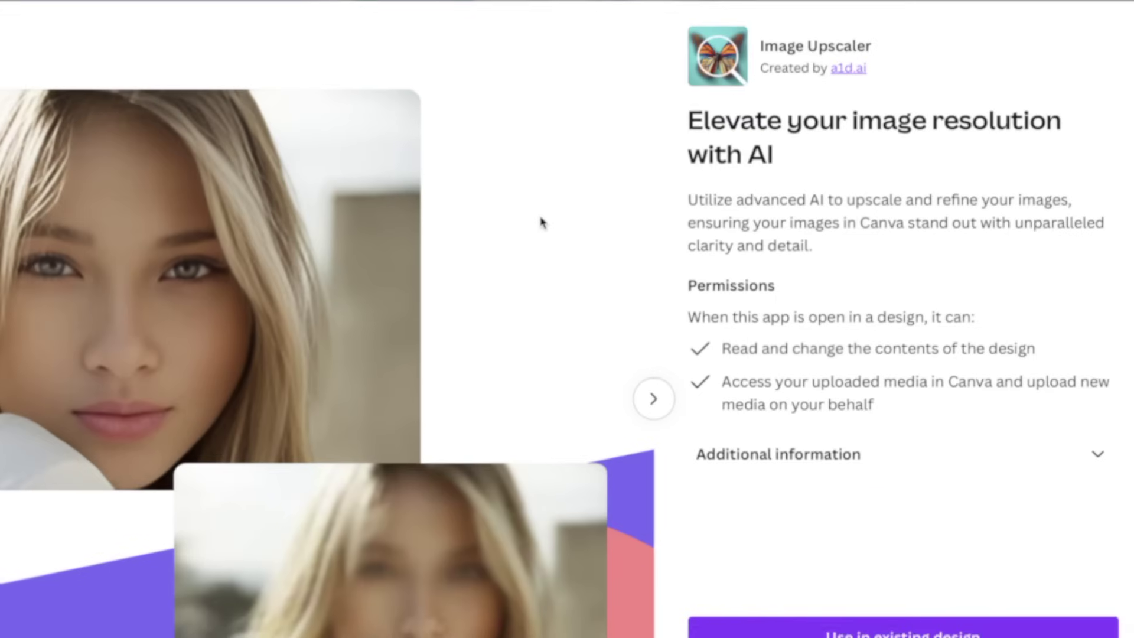
Step: Browse the Image Upscaler's before-and-after preview examples
click(648, 397)
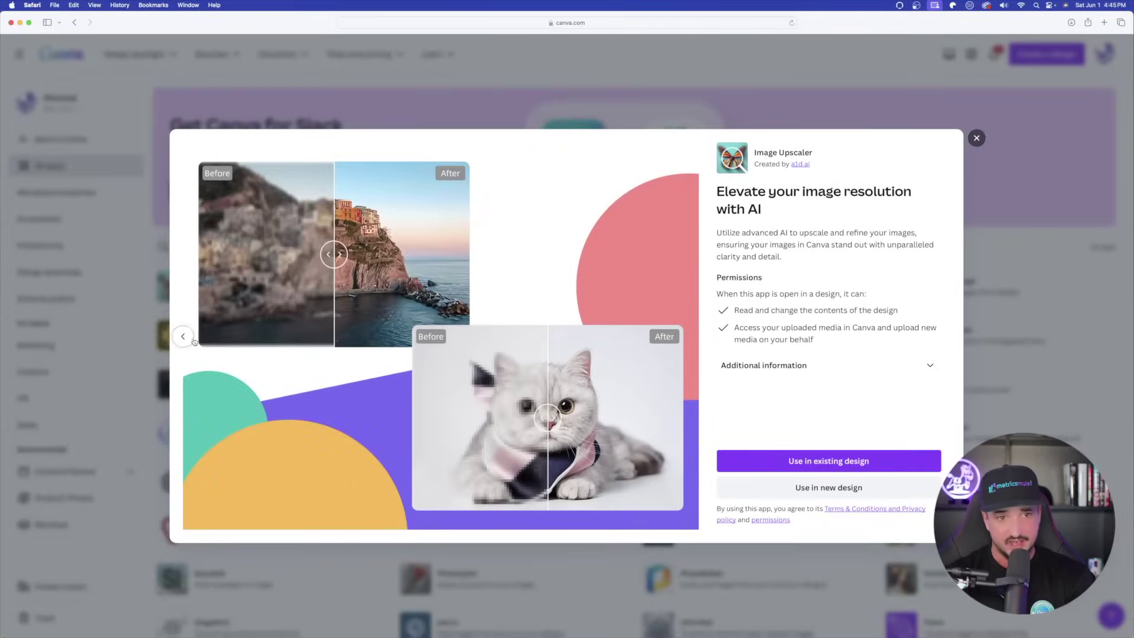
click(193, 340)
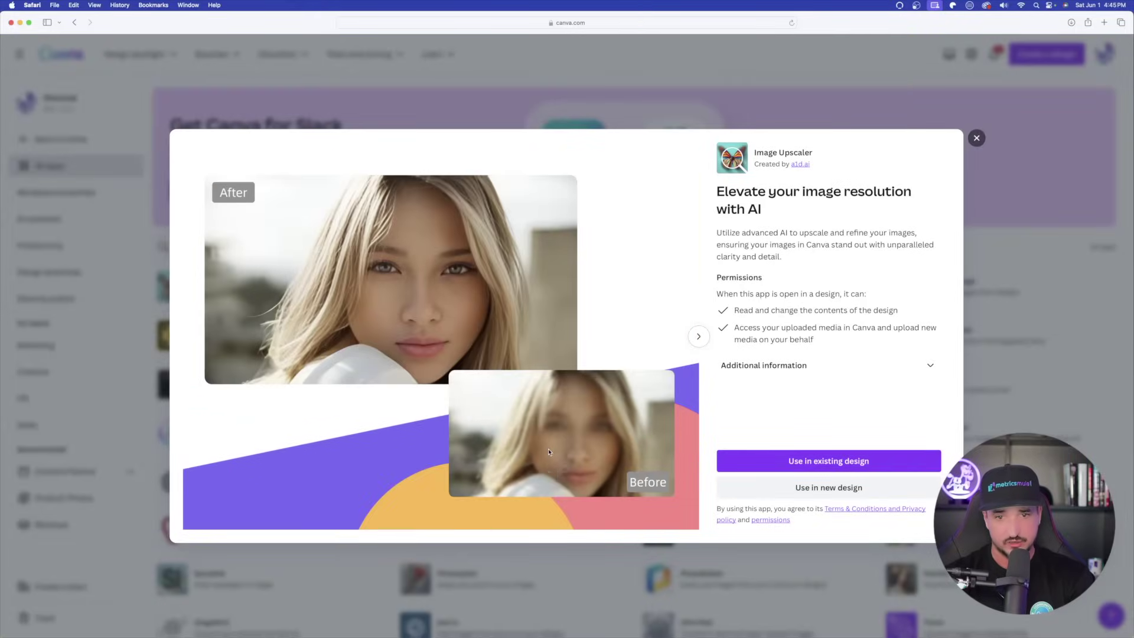
click(699, 336)
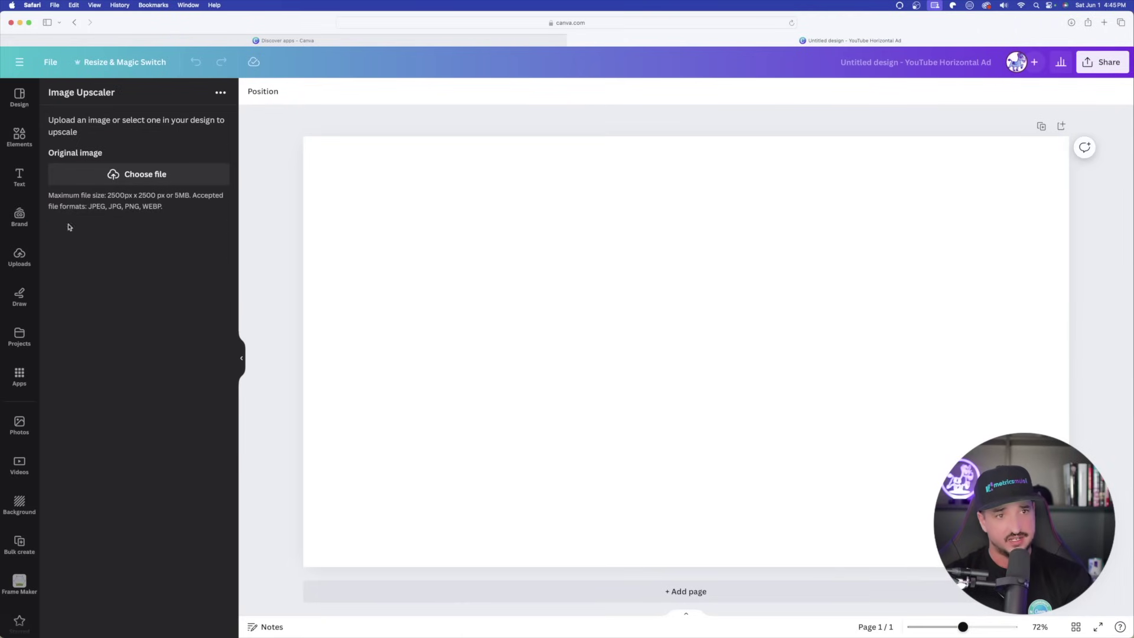
Step: Swap the uploaded purple portrait for 'Untitled design-55 copy.png' and upscale it at 2x
click(141, 175)
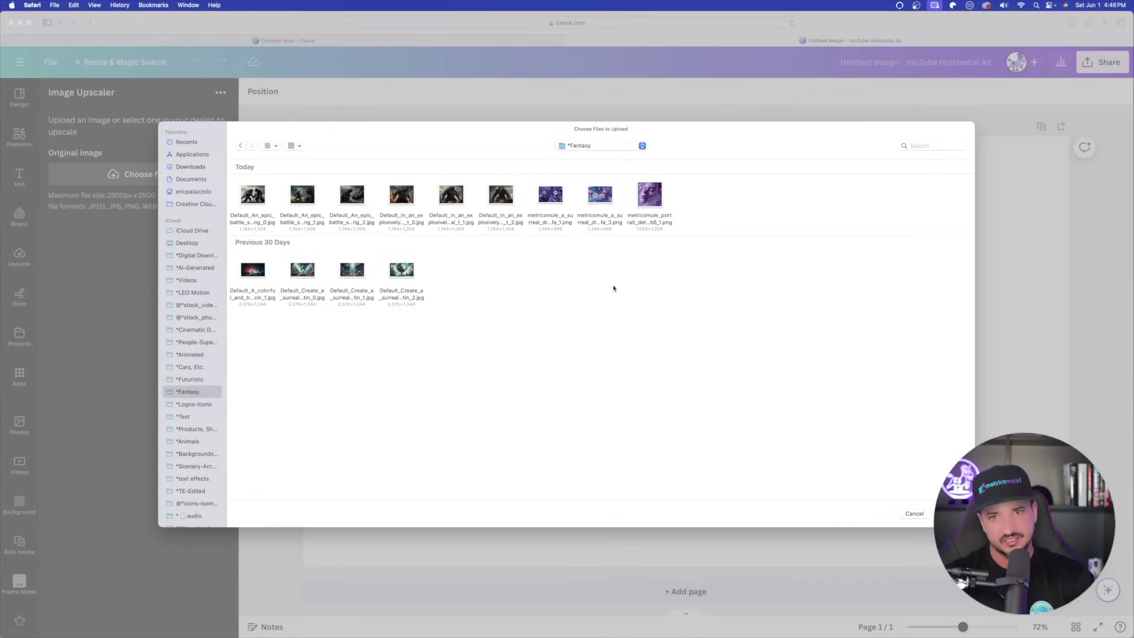
click(646, 199)
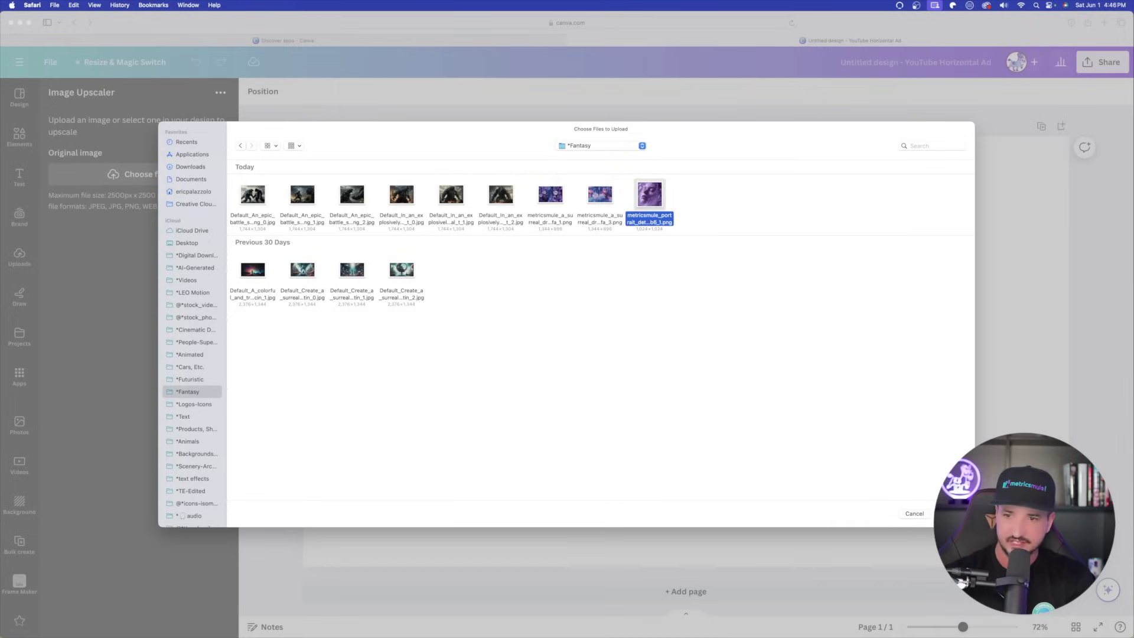
key(Return)
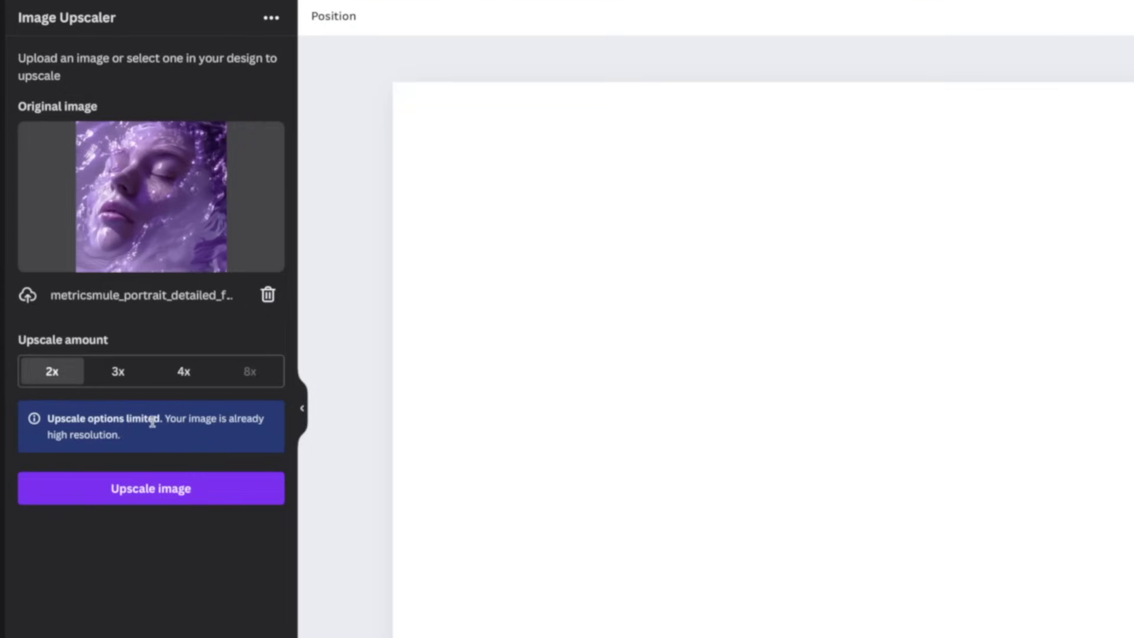
click(268, 295)
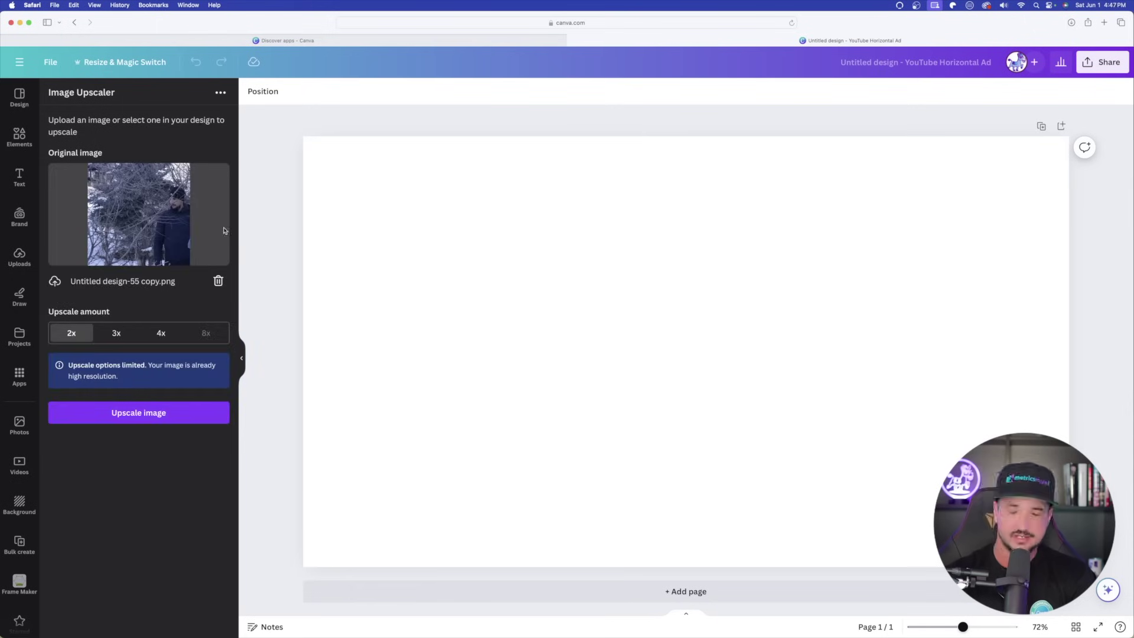
click(152, 413)
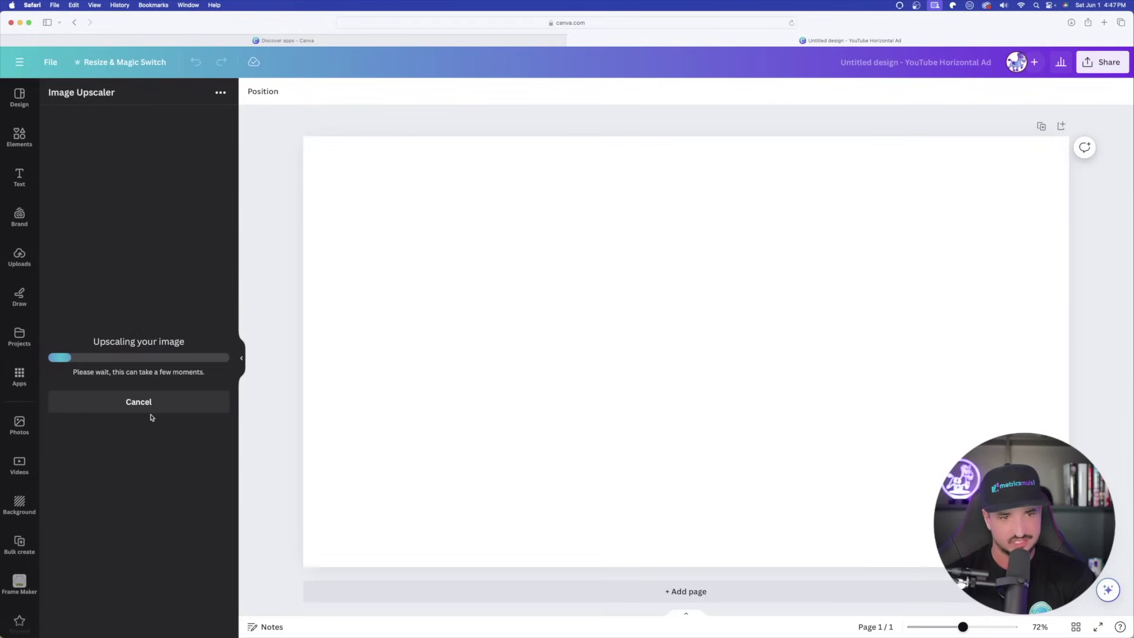
Step: Check the original snowy photo in Preview, then close it
key(super+Tab)
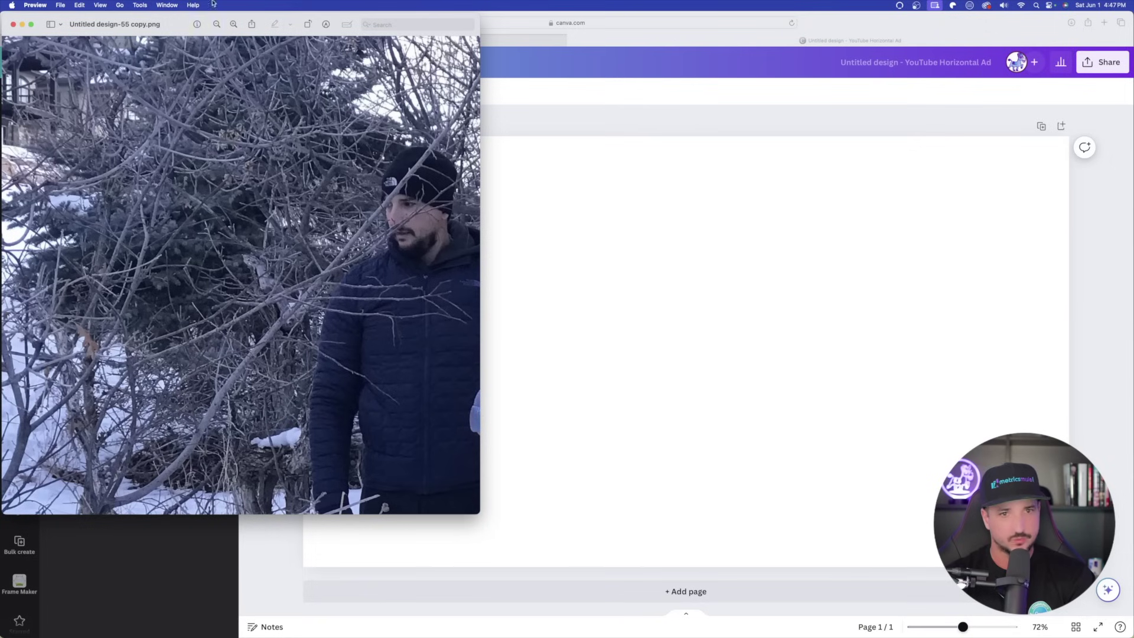
drag(134, 31, 451, 59)
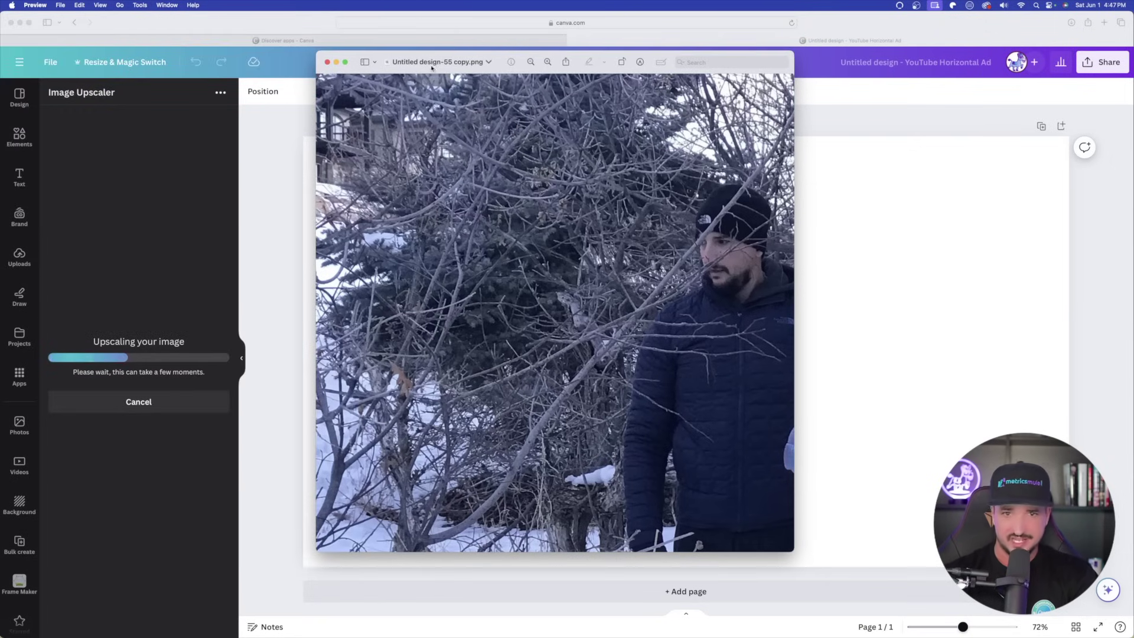
drag(440, 68, 465, 71)
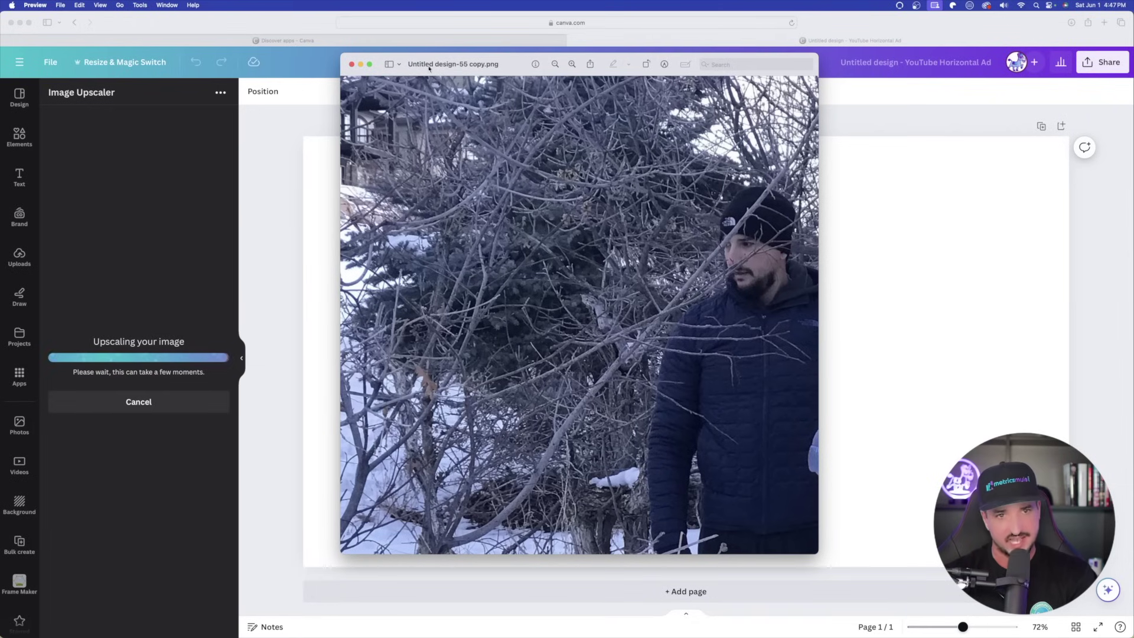
click(351, 64)
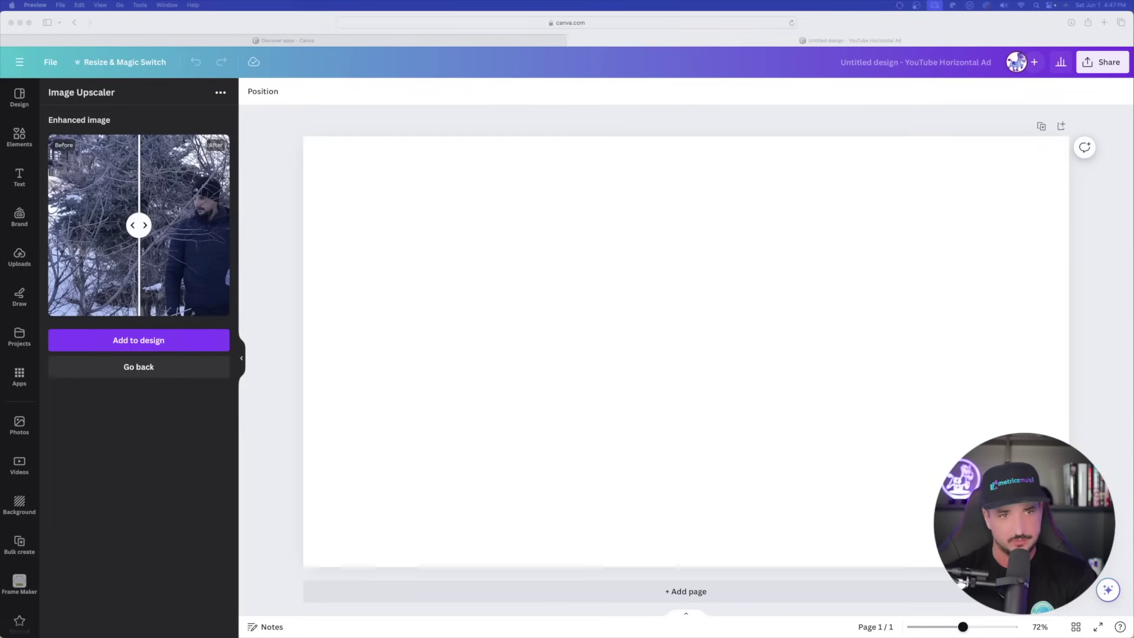
click(139, 230)
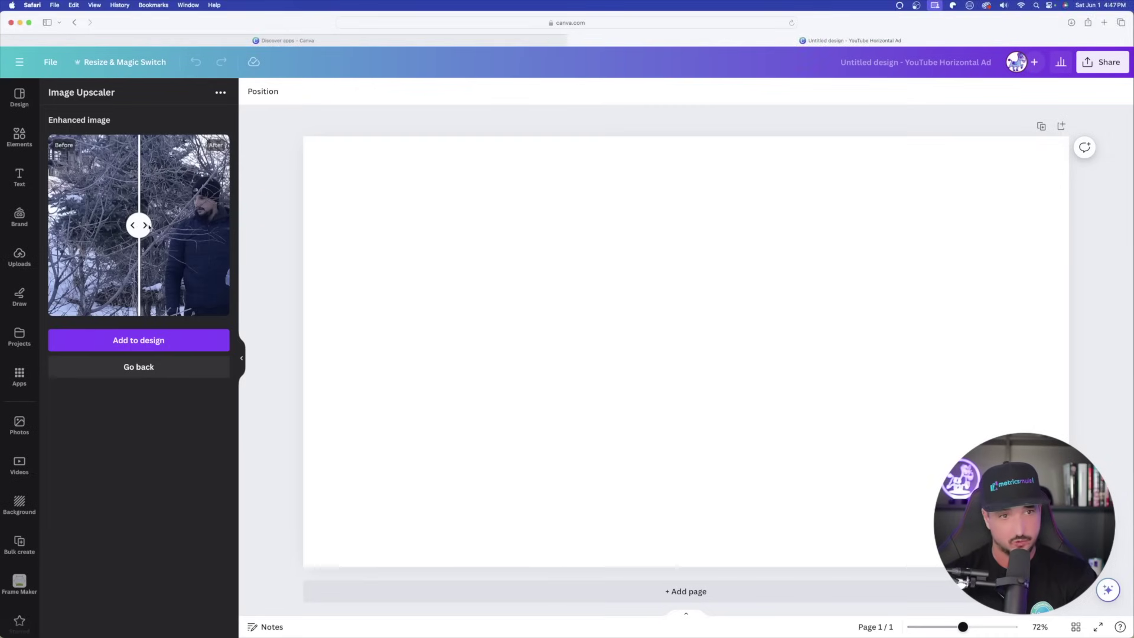
Step: Compare before and after with the slider and add the 2x enhanced photo to the design
drag(148, 228, 228, 225)
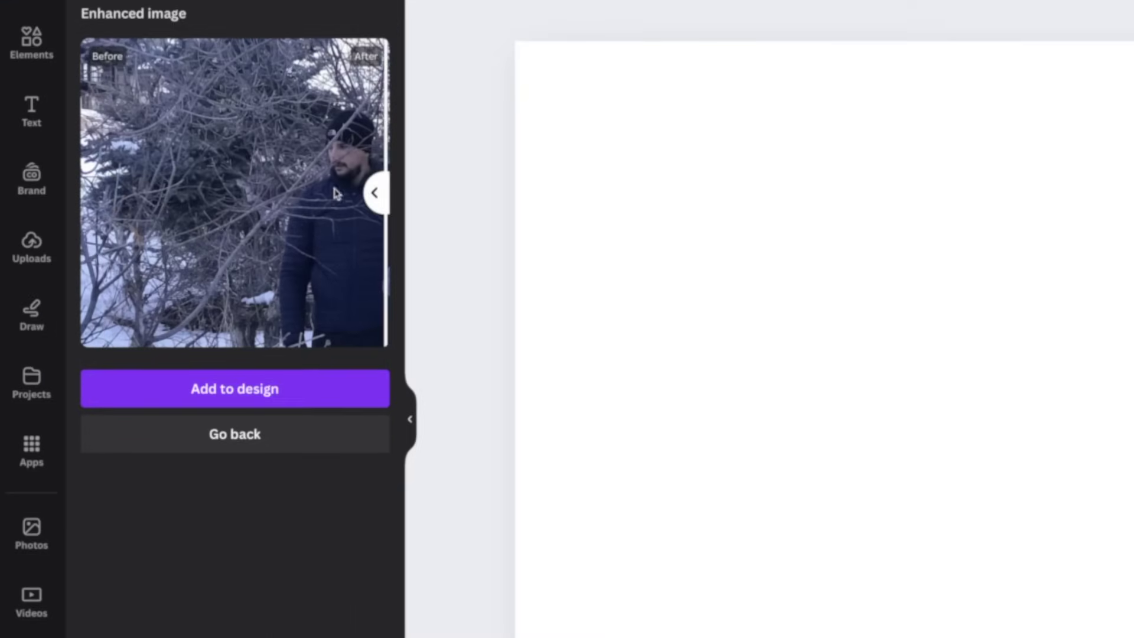
mouse_move(372, 192)
mouse_down()
mouse_move(33, 190)
mouse_move(387, 192)
mouse_up()
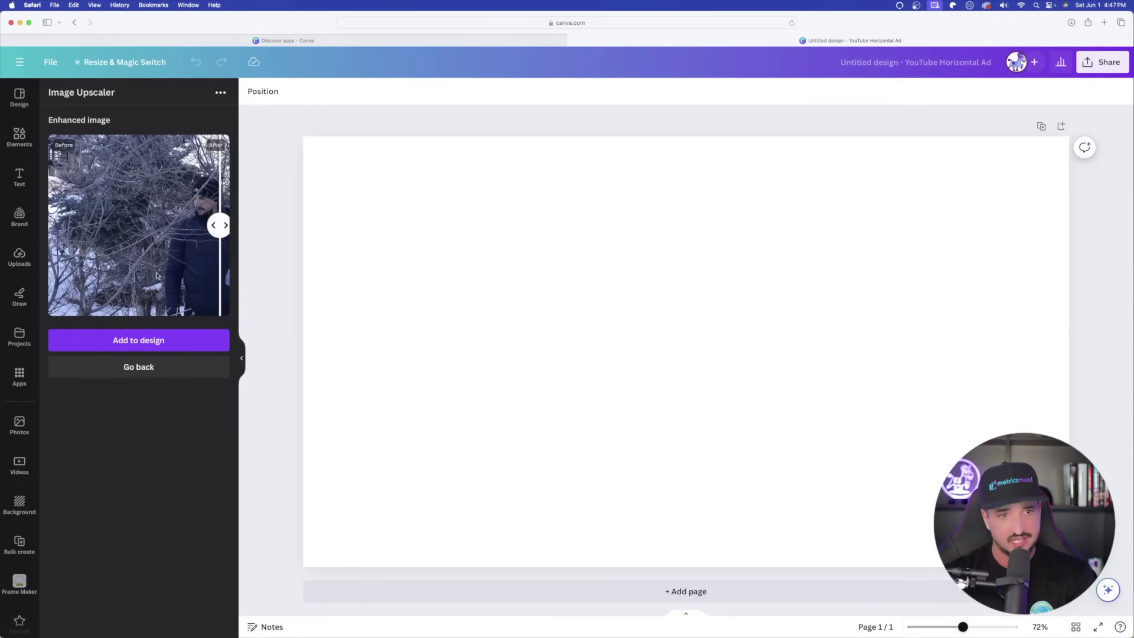
click(139, 341)
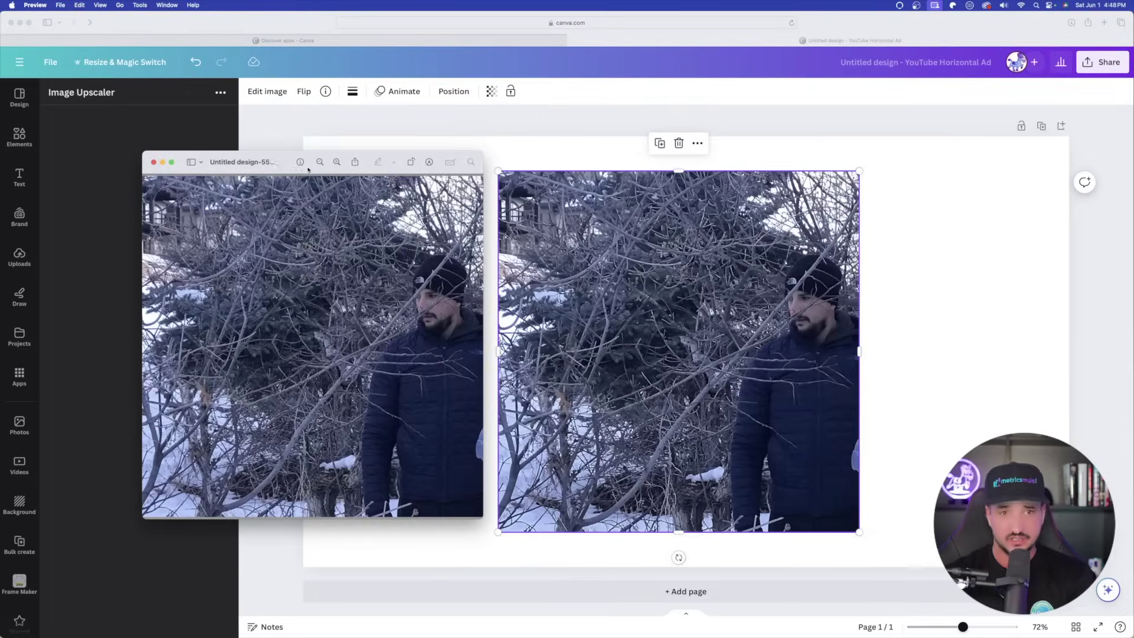
Step: Compare the upscaled photo side by side with the original in Preview, then close Preview
click(1055, 206)
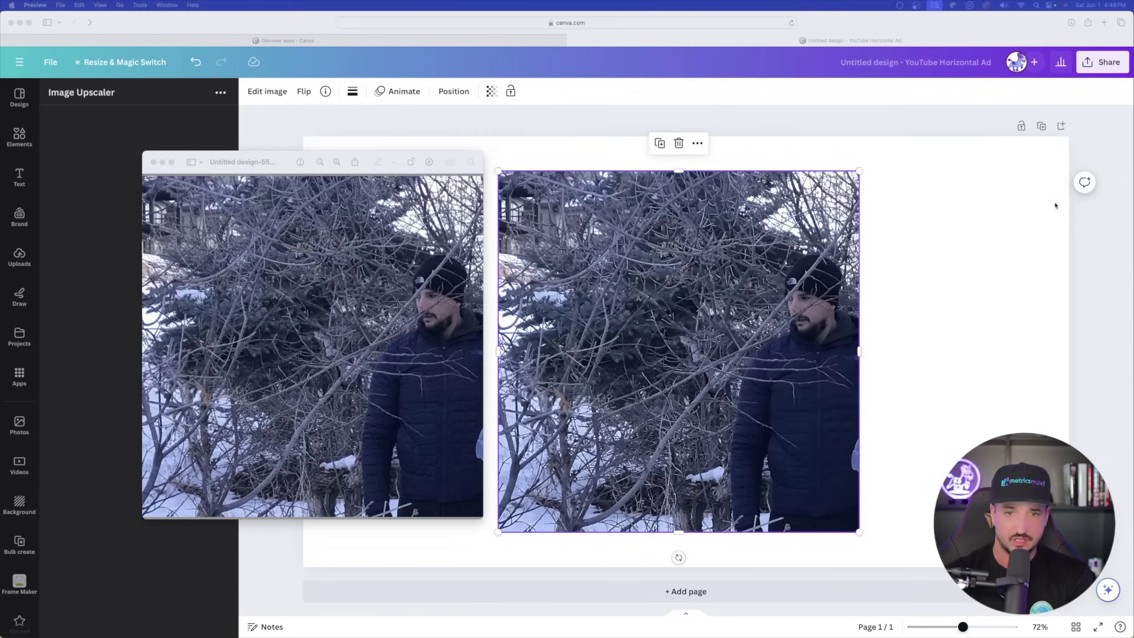
drag(277, 162, 271, 166)
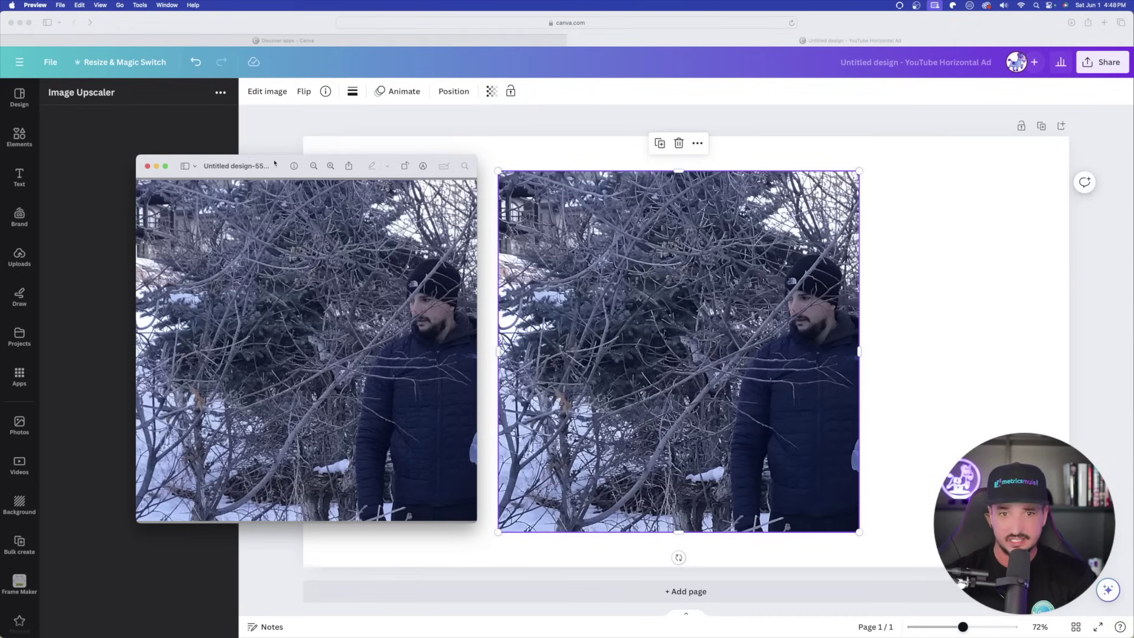
key(super+w)
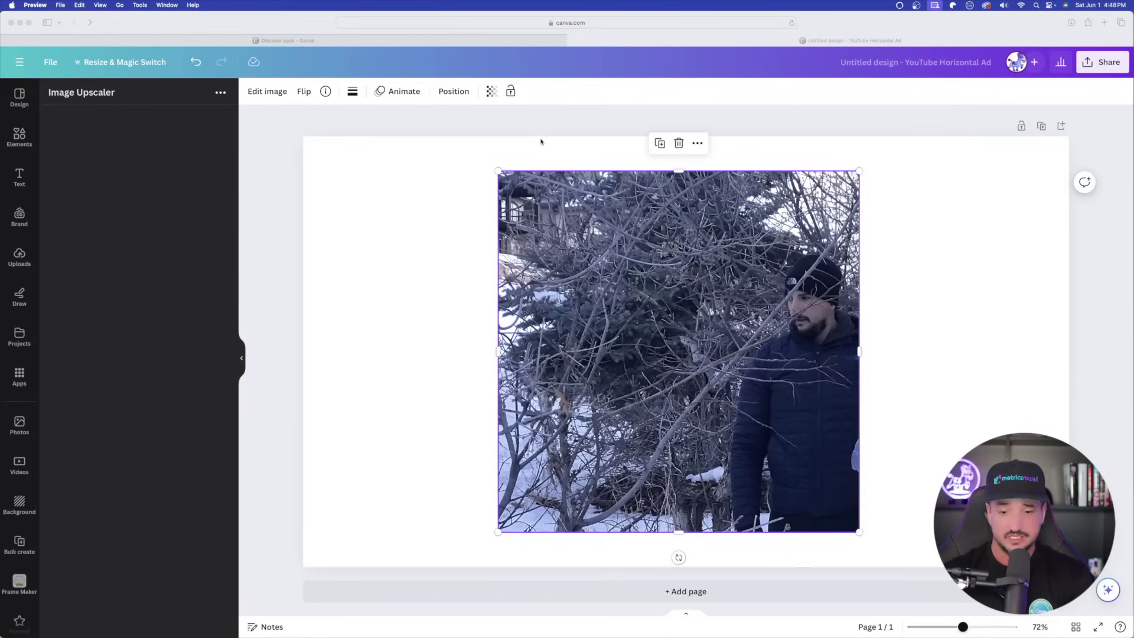
Step: Delete the upscaled photo from the page and close the design tab
click(421, 197)
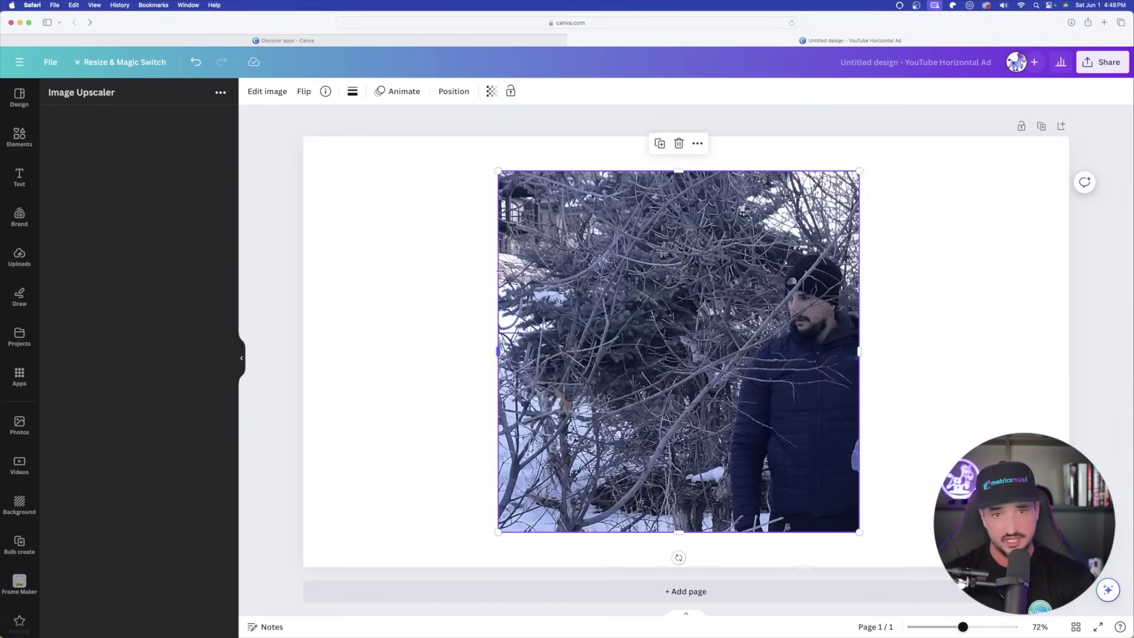
key(Delete)
click(525, 265)
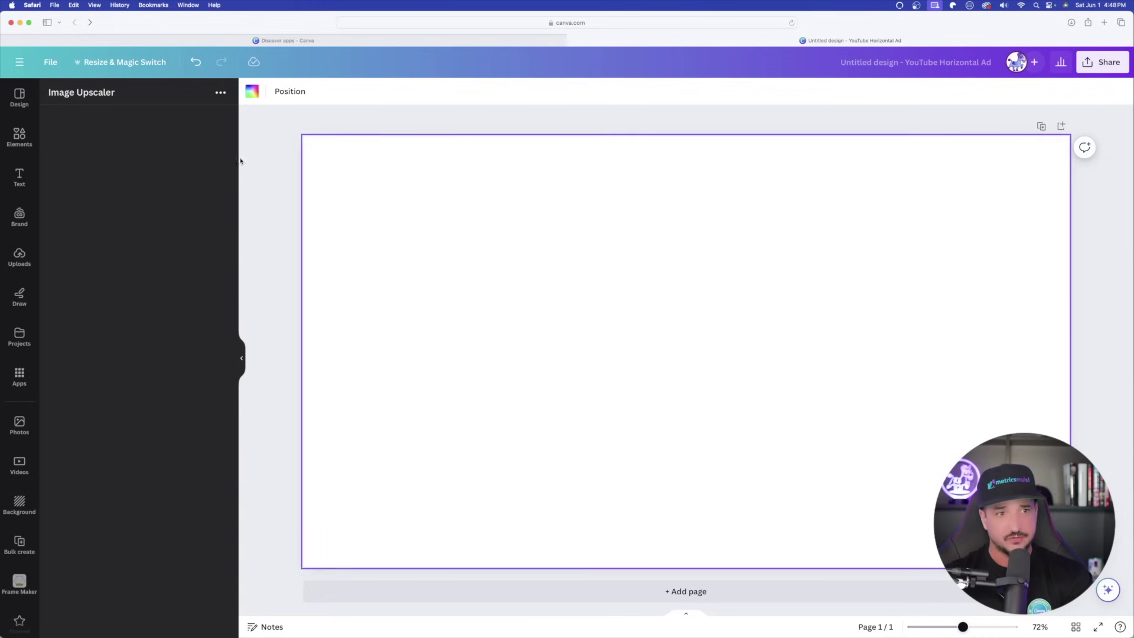
key(super+w)
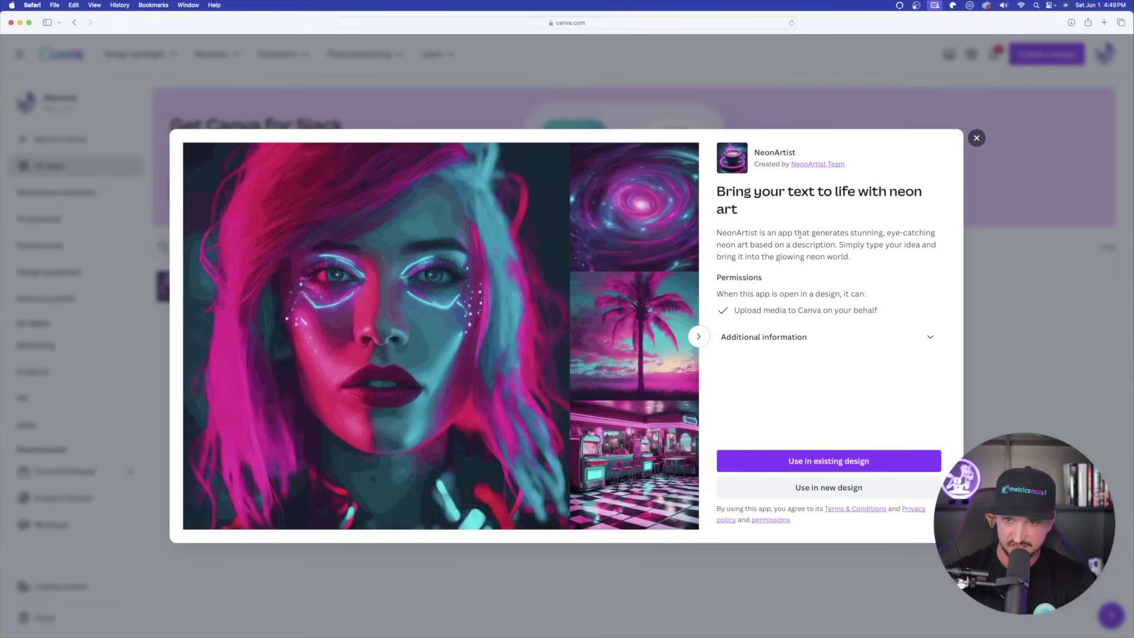
Step: Preview a NeonArtist sample and use it in a new YouTube Ad (Landscape) design
click(697, 336)
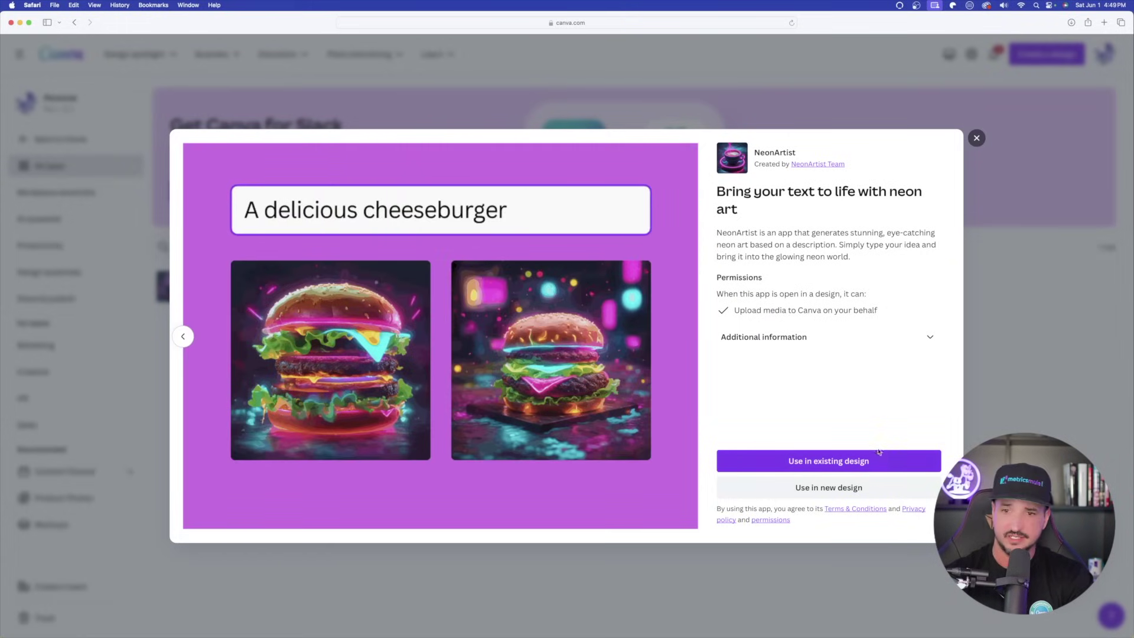
click(866, 493)
text(you)
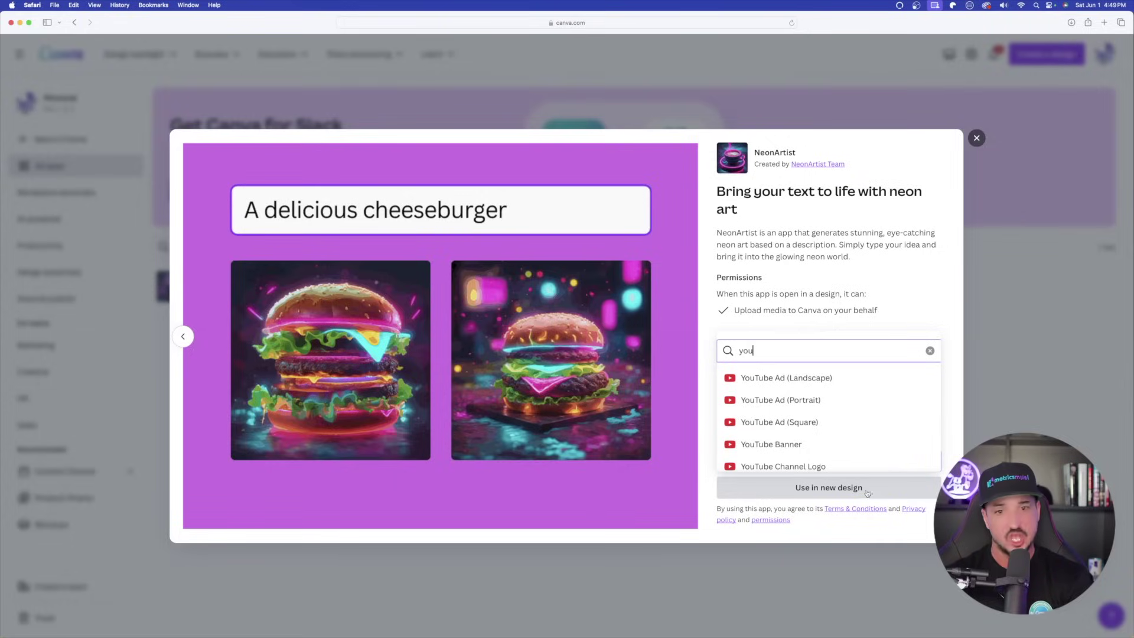
click(845, 378)
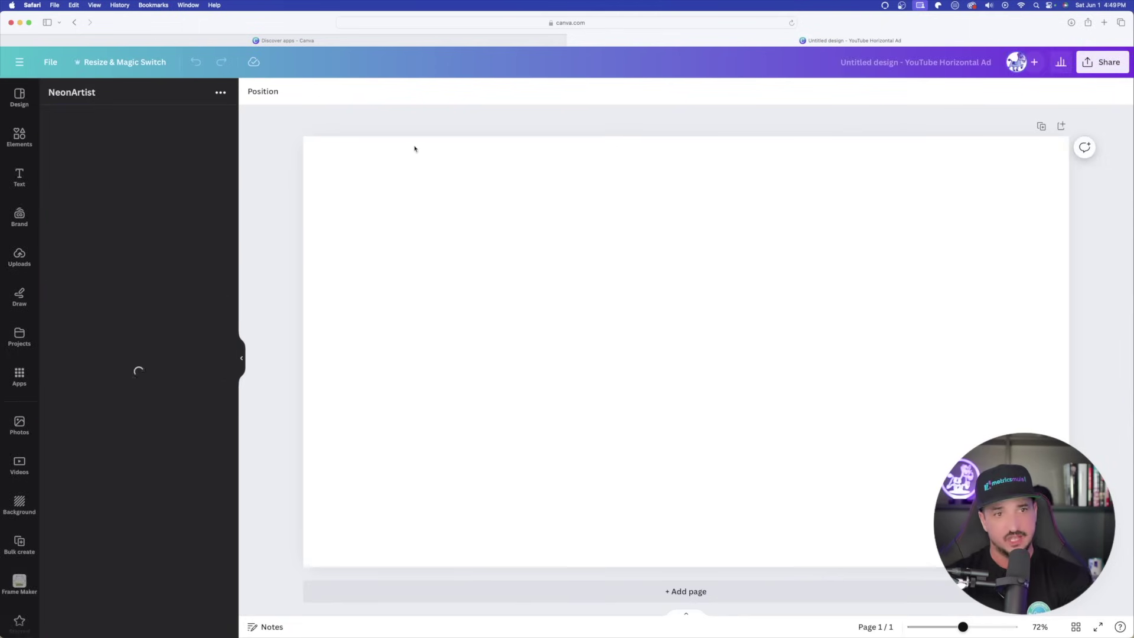
click(155, 153)
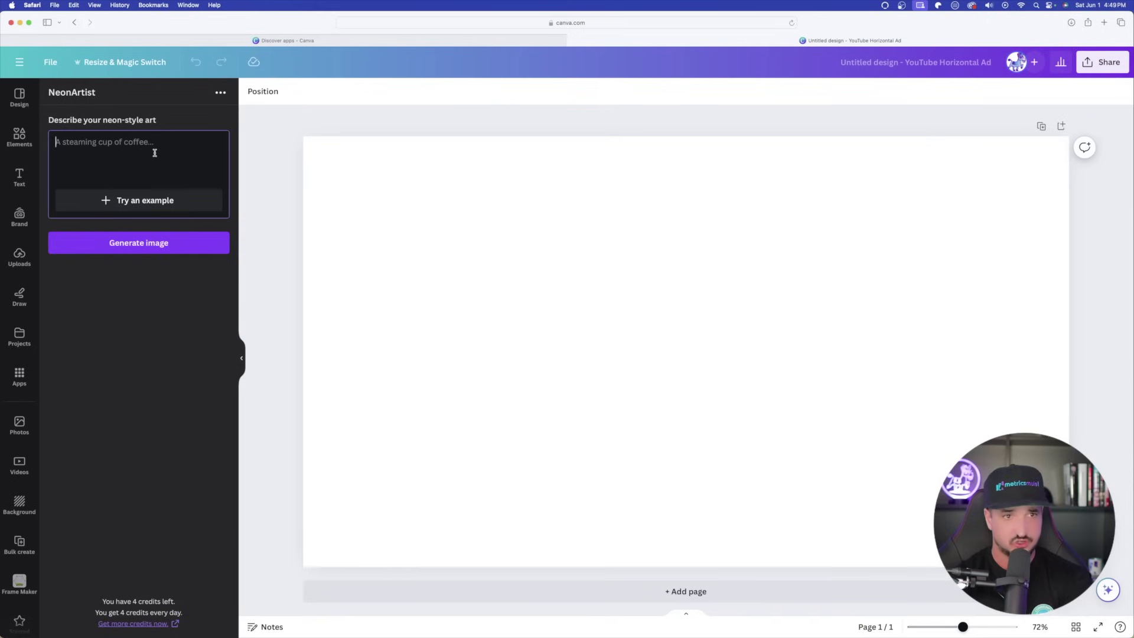
Step: Generate neon art of a steaming coffee cup from the pasted prompt and enlarge it on the page
text(a steaming cup of coffee)
click(135, 239)
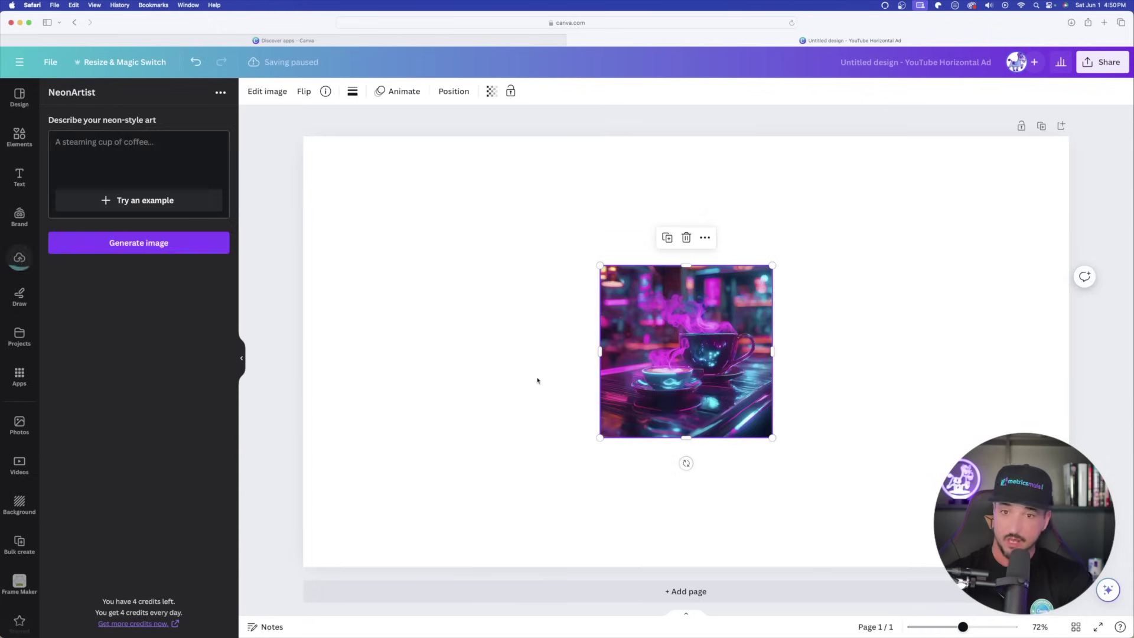
drag(600, 265, 540, 205)
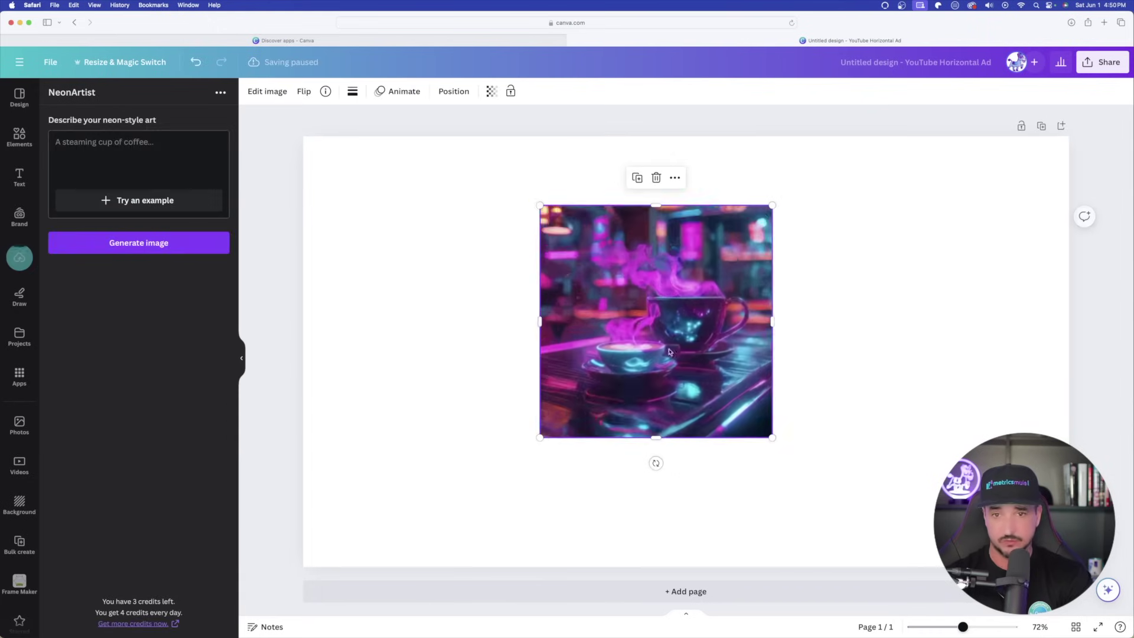
click(497, 307)
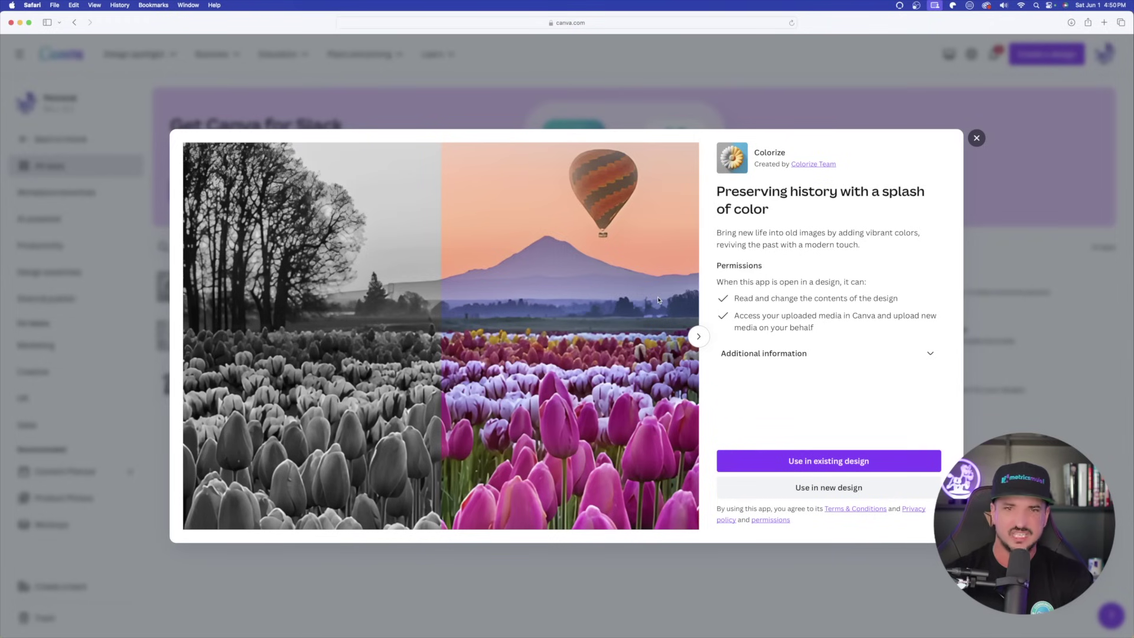
Step: Browse the Colorize sample images: tulips, typewriter and train crowd
click(697, 336)
click(183, 336)
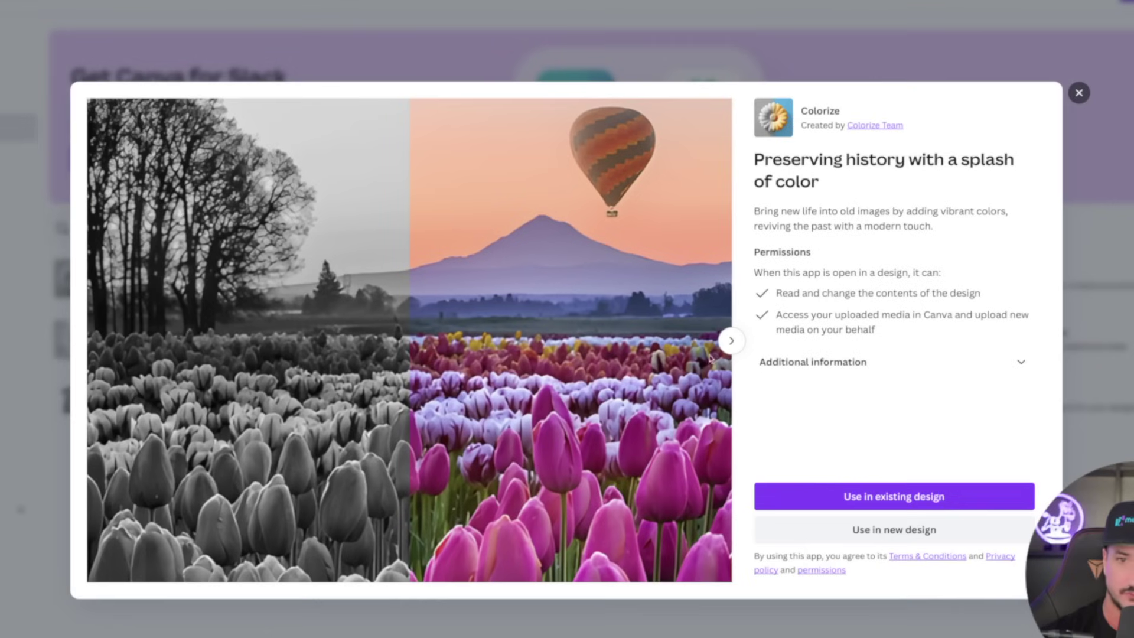
click(681, 314)
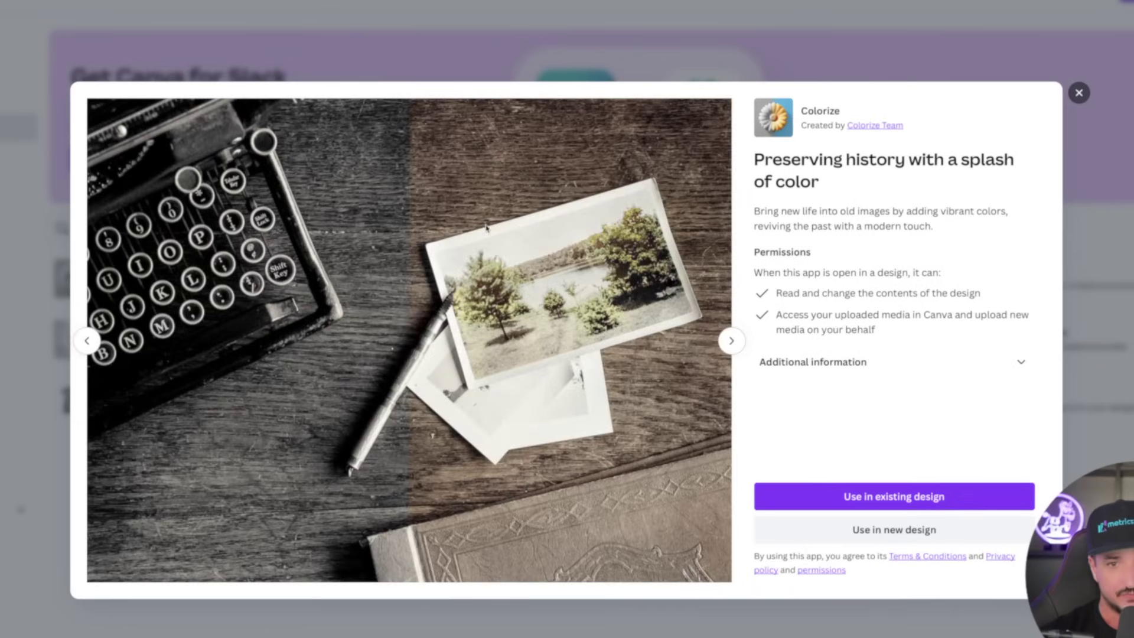
click(732, 346)
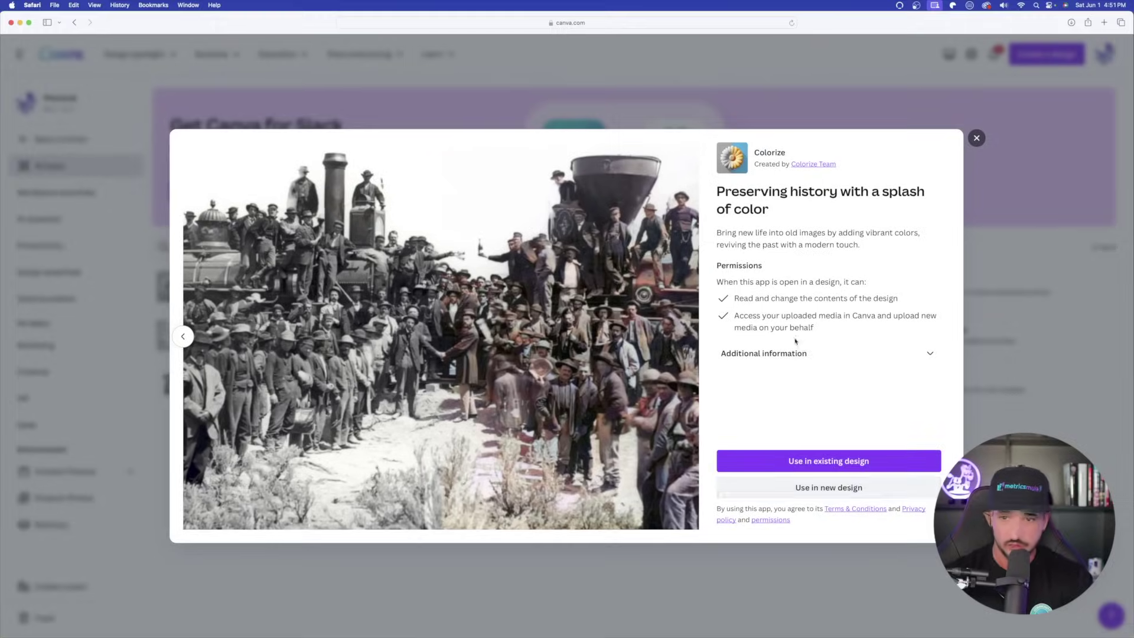
Step: Use Colorize in a new YouTube Ad (Landscape) design
click(909, 531)
text(you)
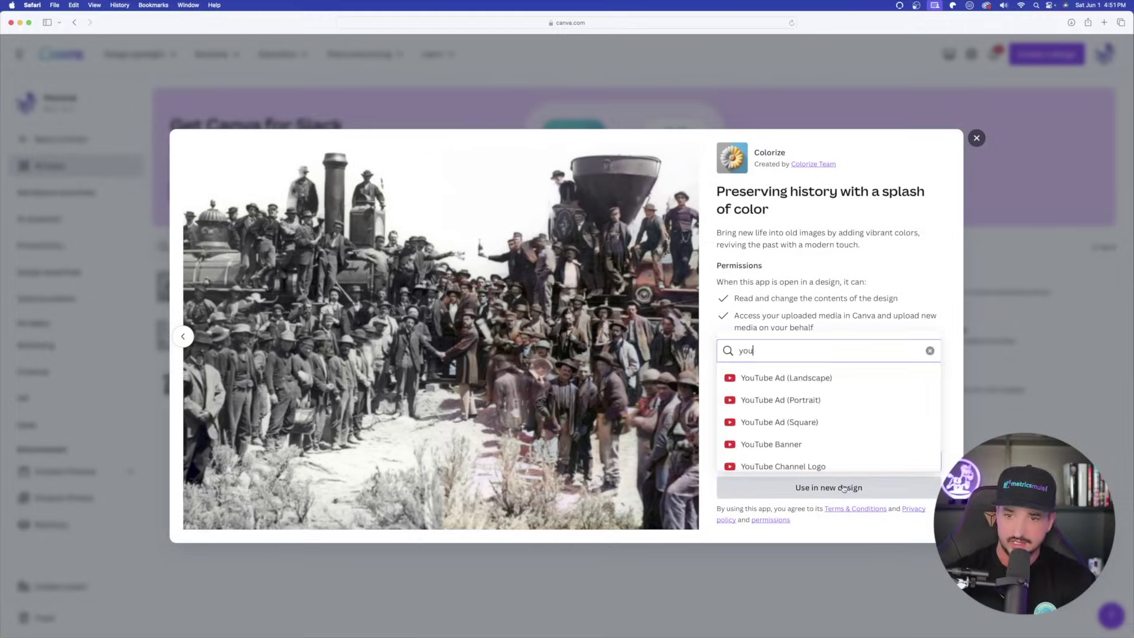
click(834, 377)
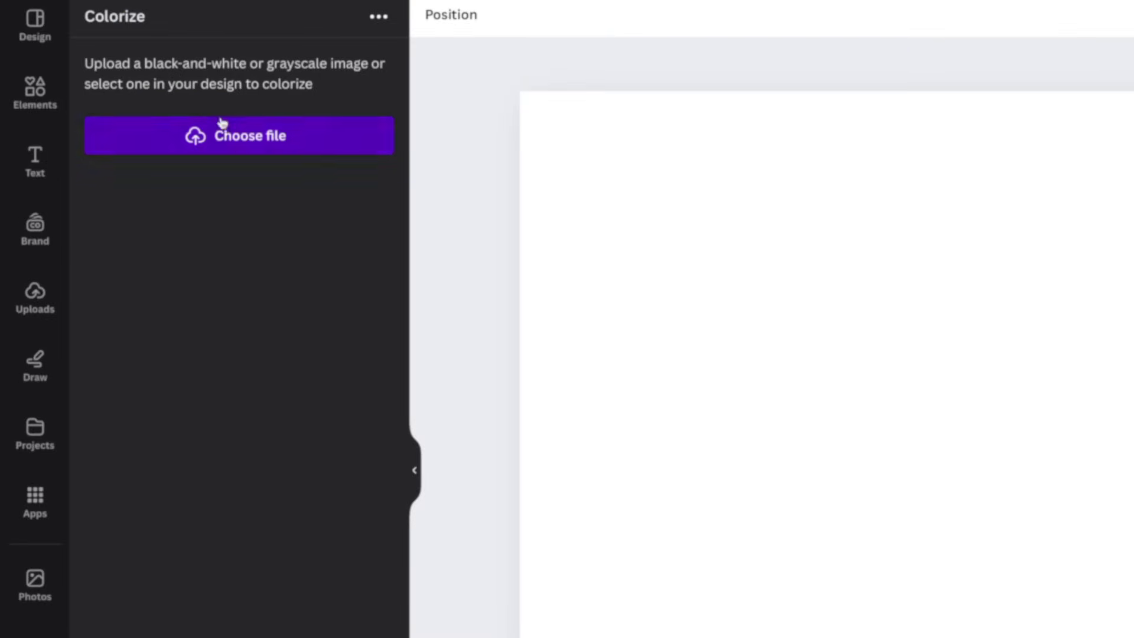
Step: Upload the black-and-white blonde woman portrait and add its colorized version to the page
click(222, 122)
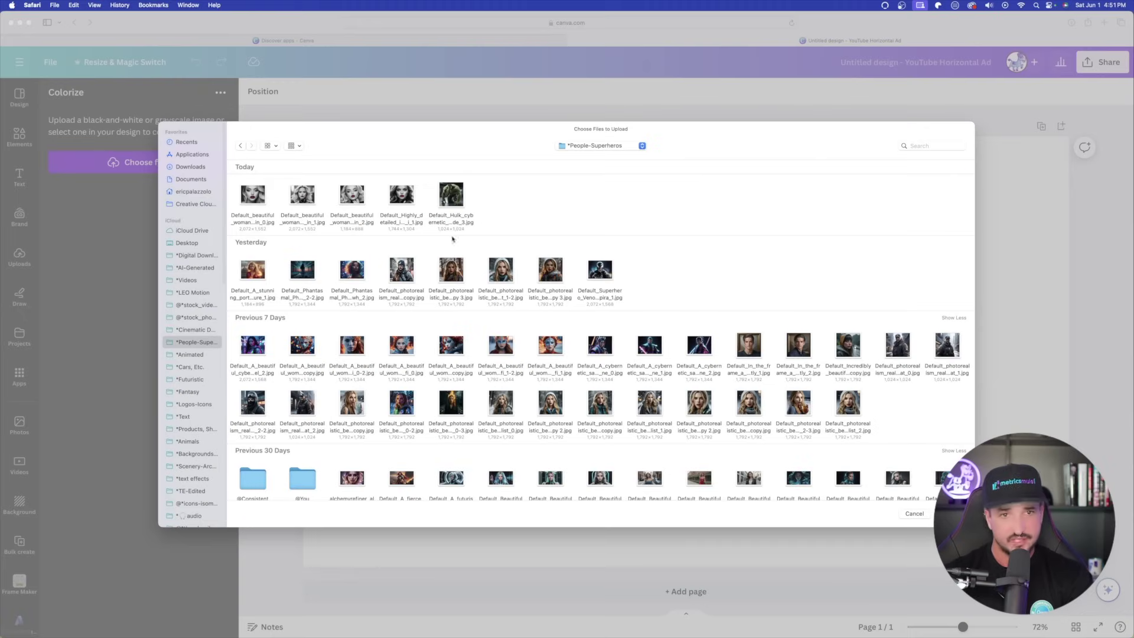
click(312, 194)
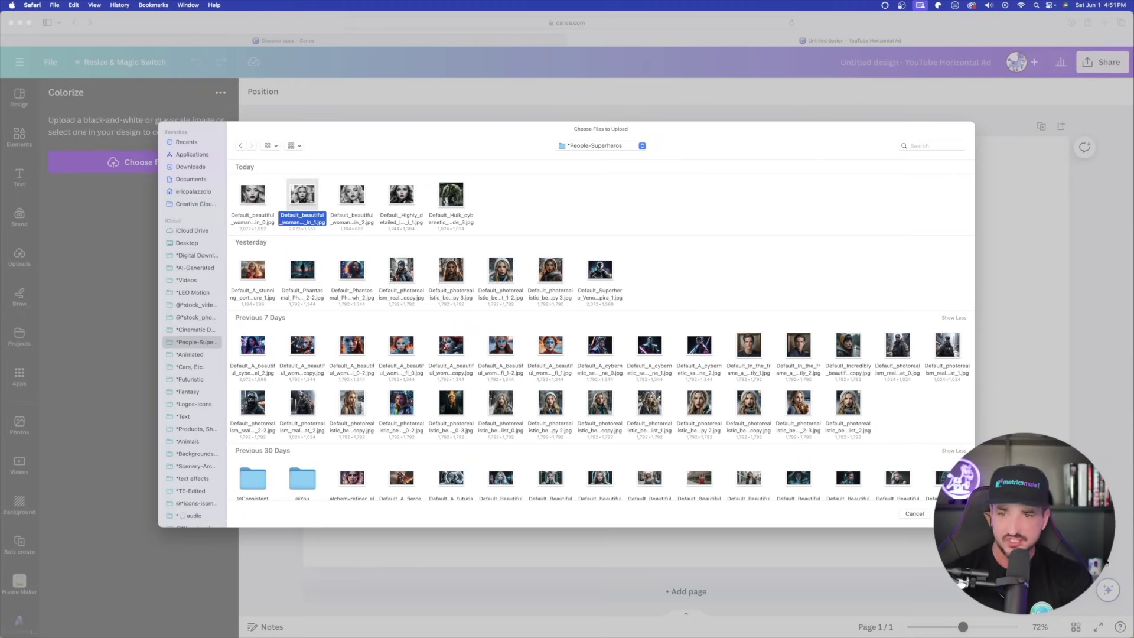
key(Return)
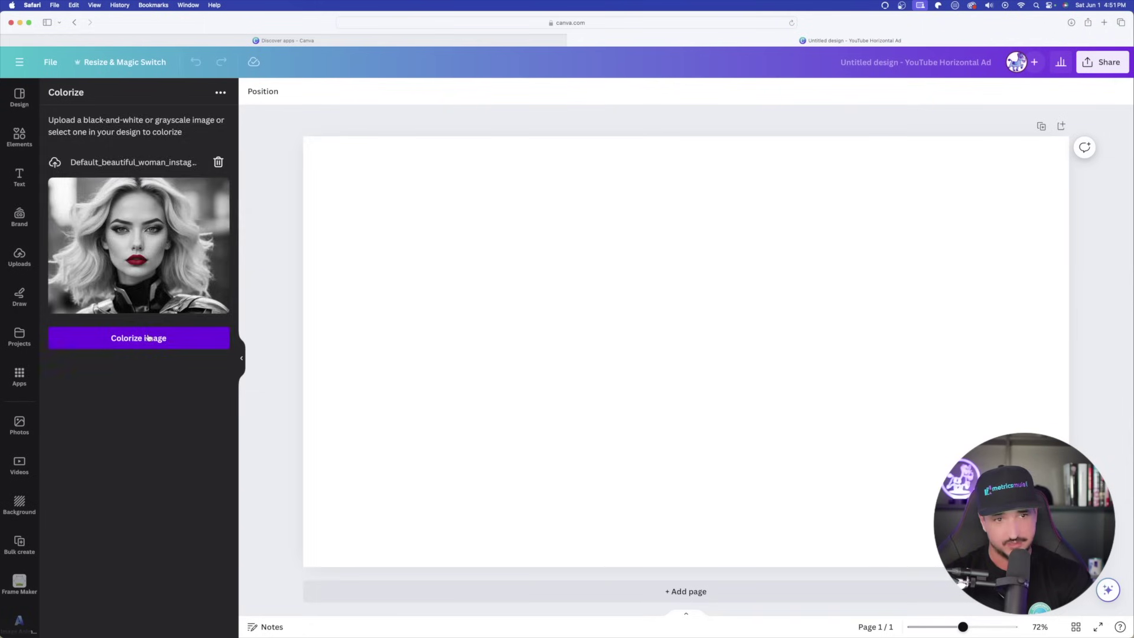
click(176, 348)
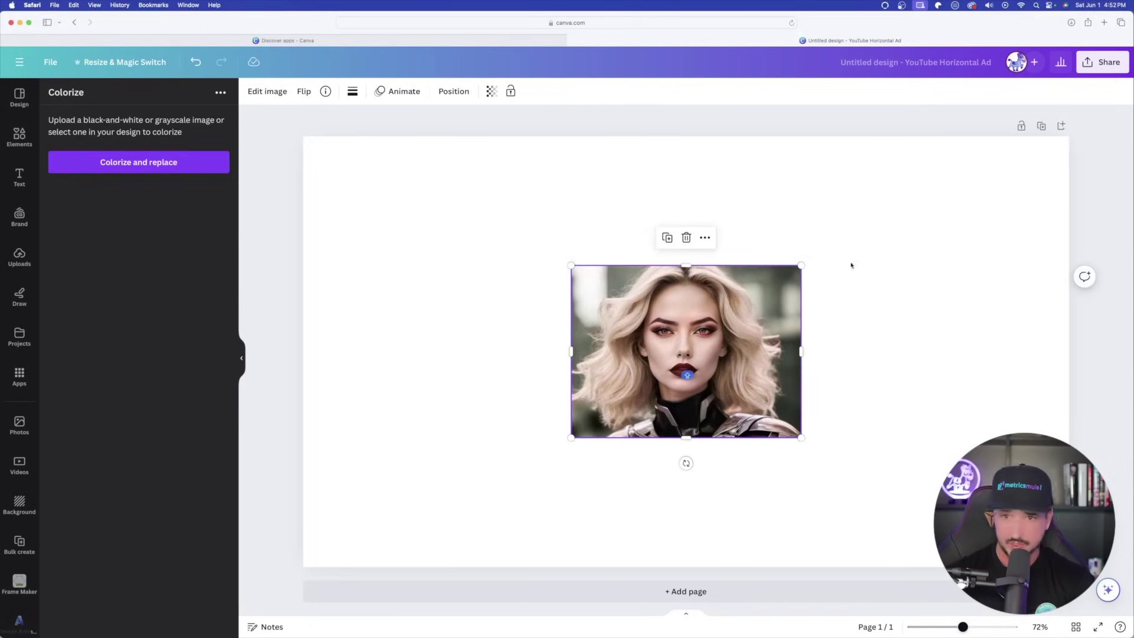
Step: Enlarge the colorized portrait and centre it on the page
drag(801, 265, 957, 146)
drag(789, 294, 713, 341)
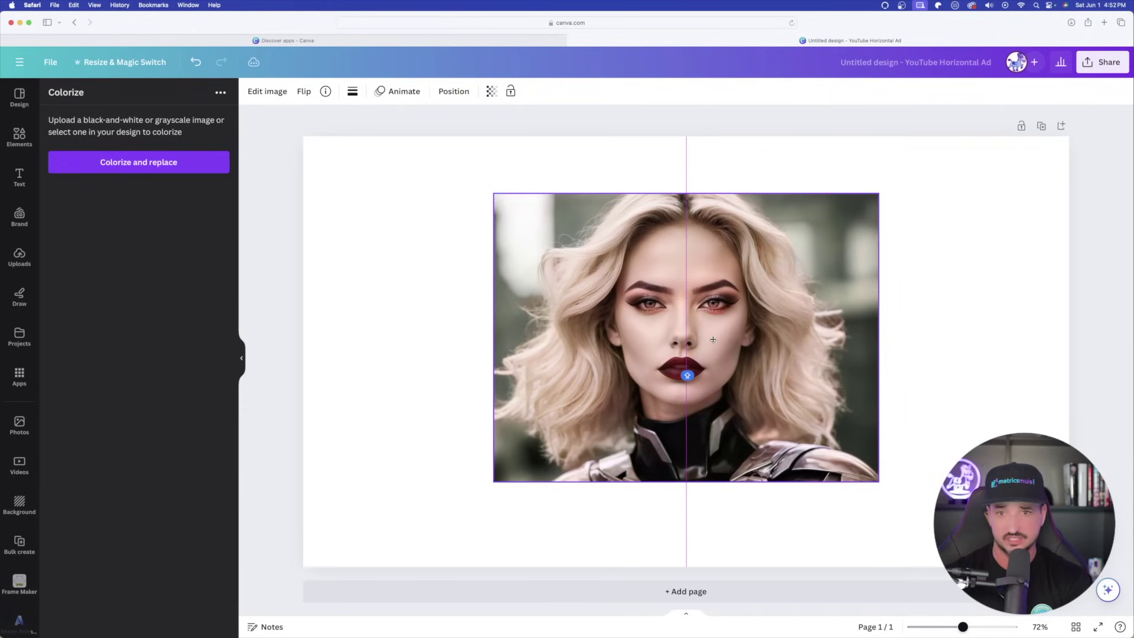
click(980, 288)
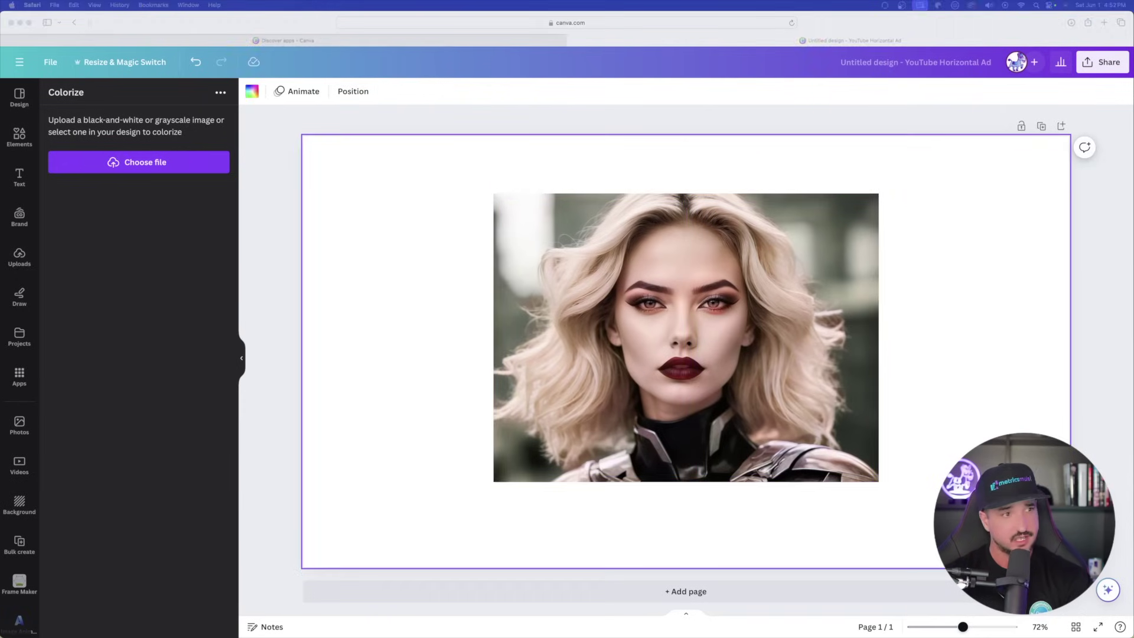
Step: Compare the colorized portrait with the black-and-white original in Preview, then close Preview
drag(0, 28, 490, 27)
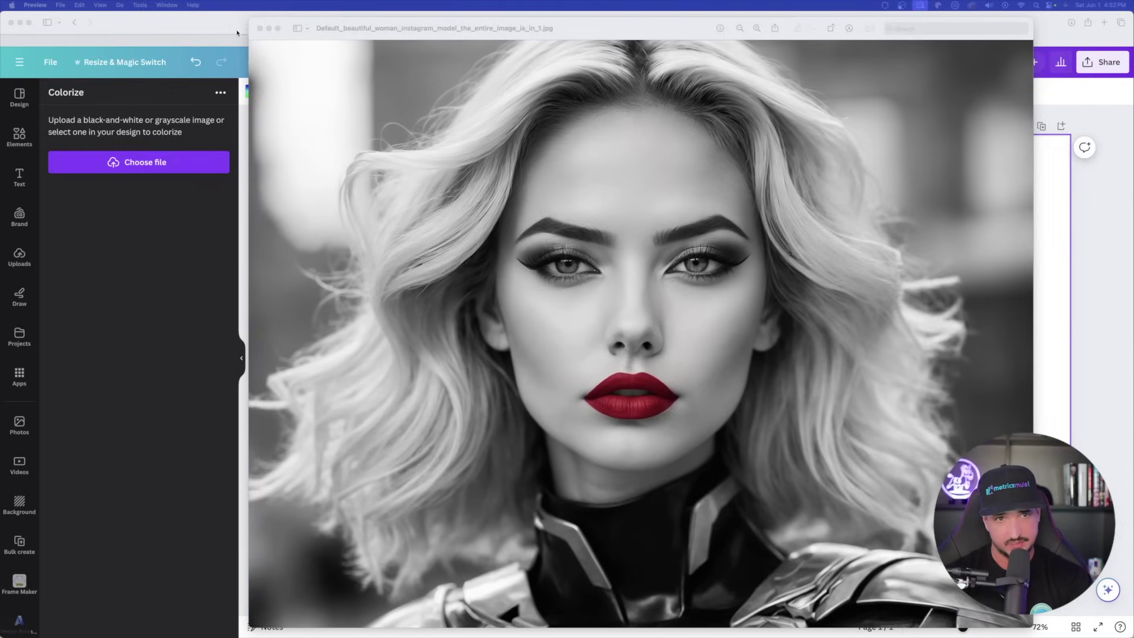
click(260, 28)
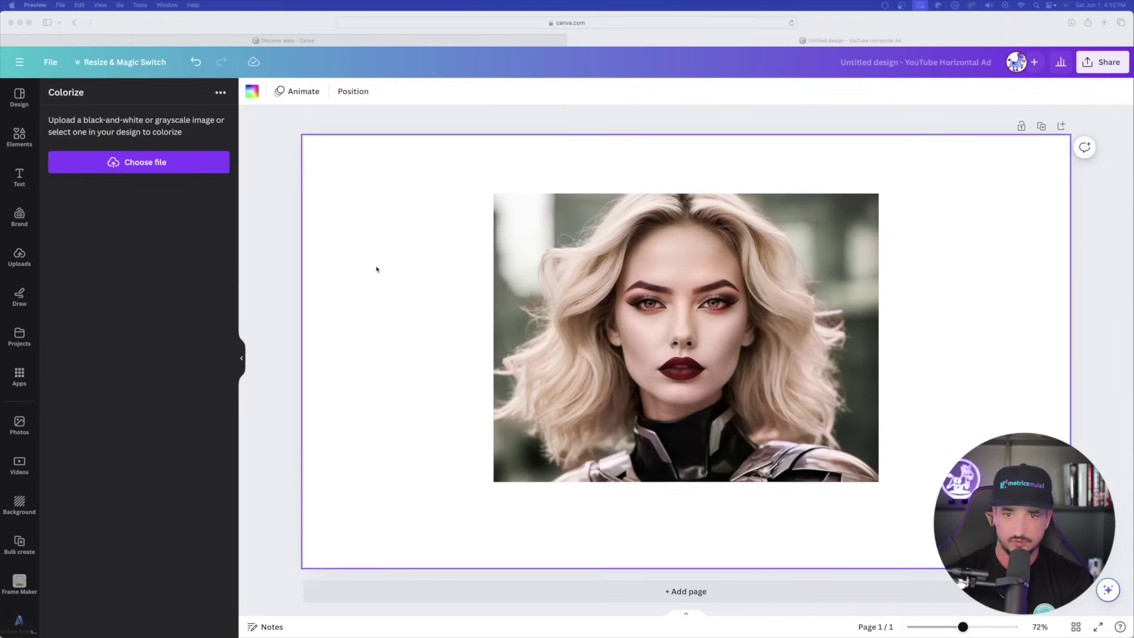
click(646, 372)
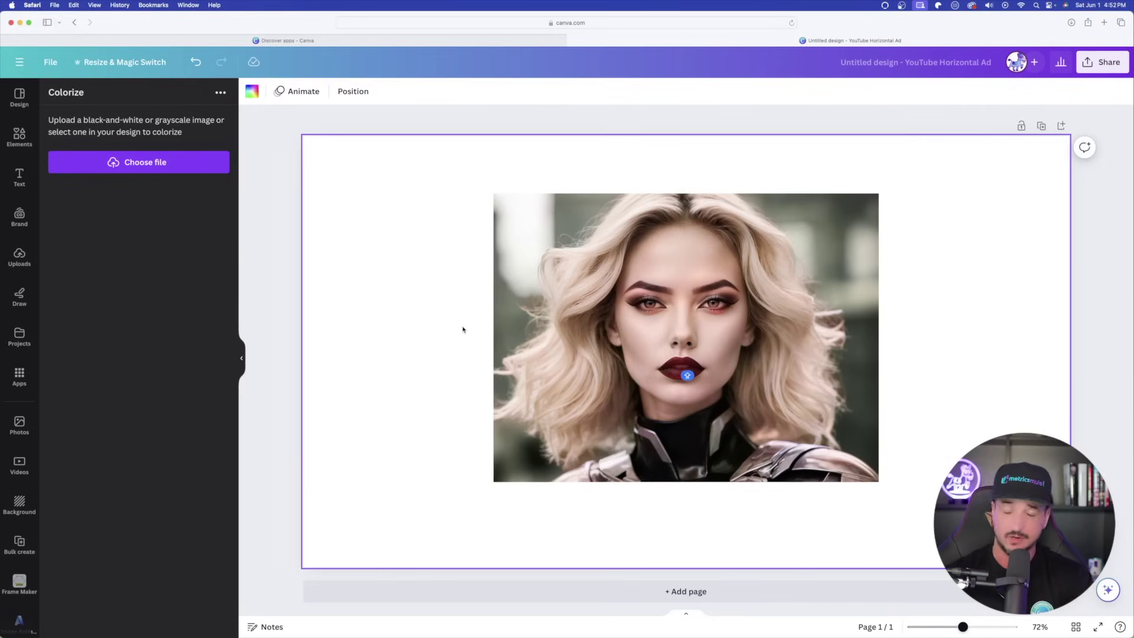
click(659, 315)
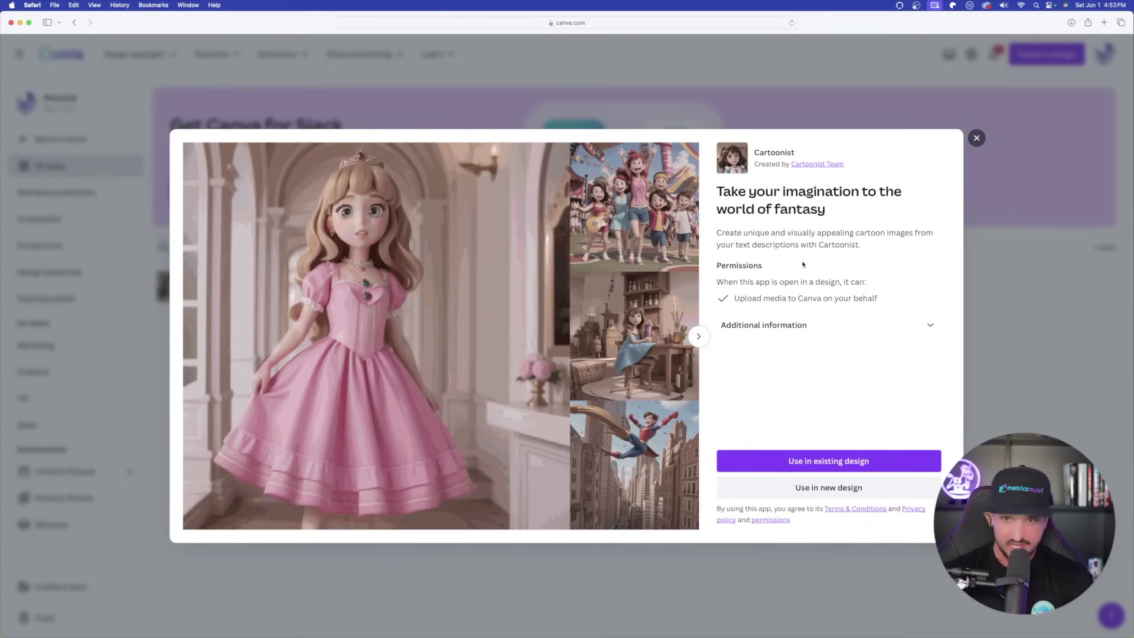
Step: View the next Cartoonist sample and paste the girl-on-a-bike description into the prompt
click(699, 337)
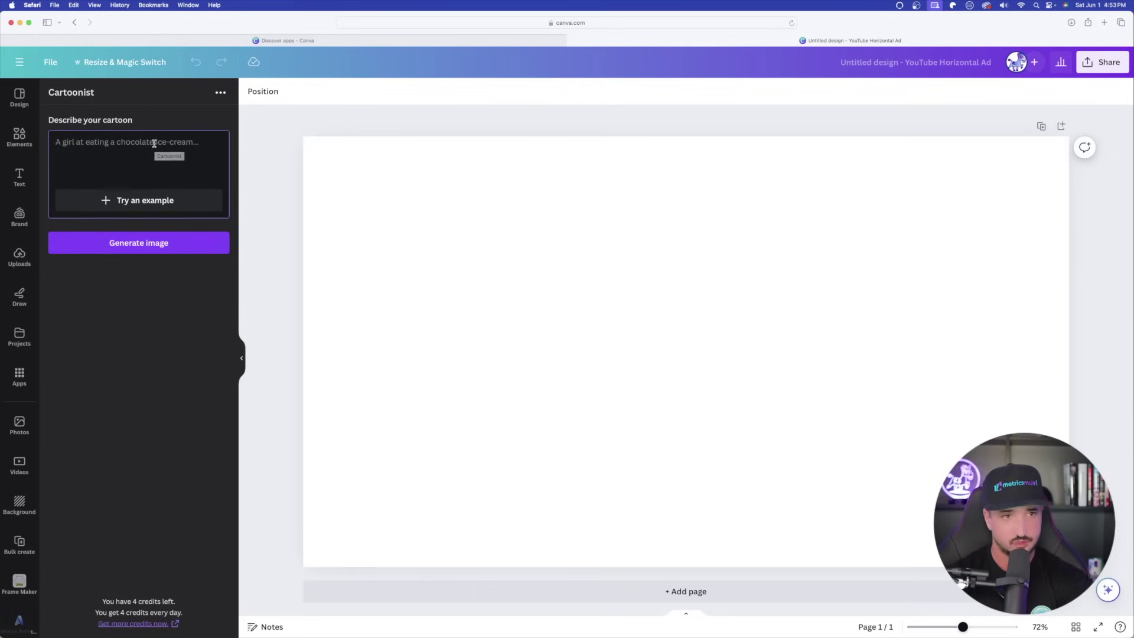
text(a girl riding a bike)
Step: Add 'at the beach' to the prompt, generate the cartoon, and enlarge it near the page centre
text(at the beach)
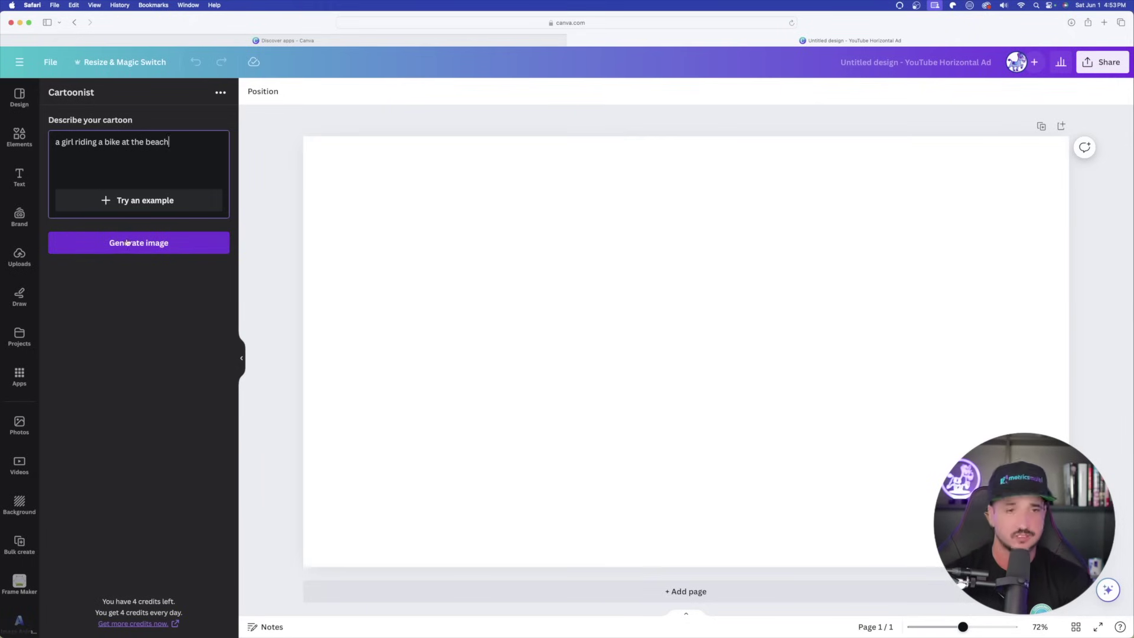
click(135, 240)
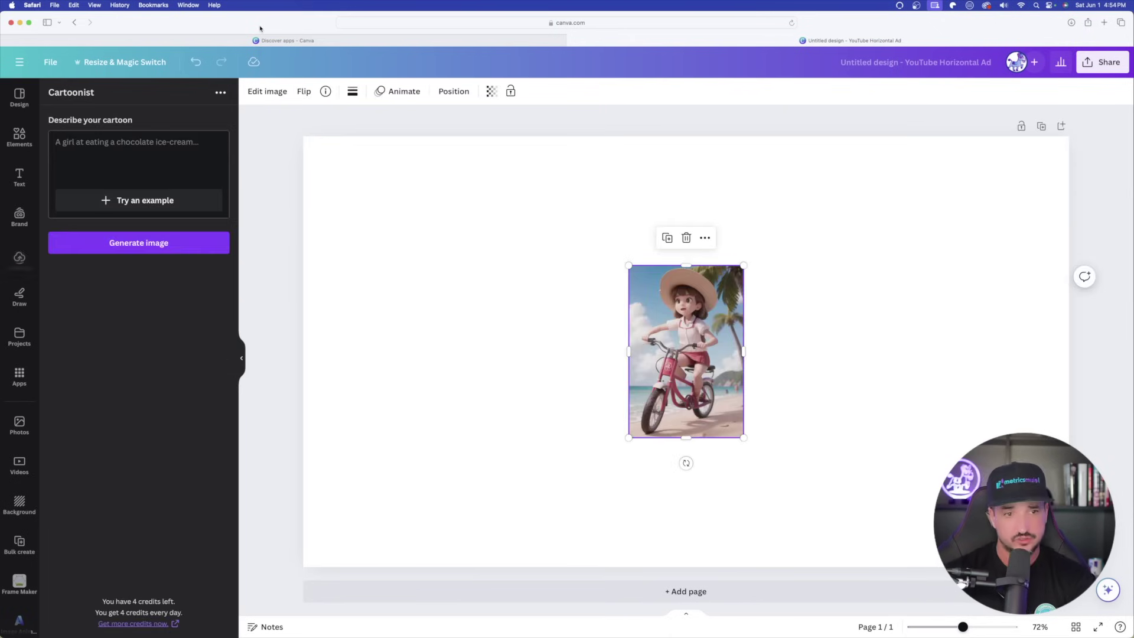
click(498, 283)
click(738, 275)
drag(742, 265, 840, 114)
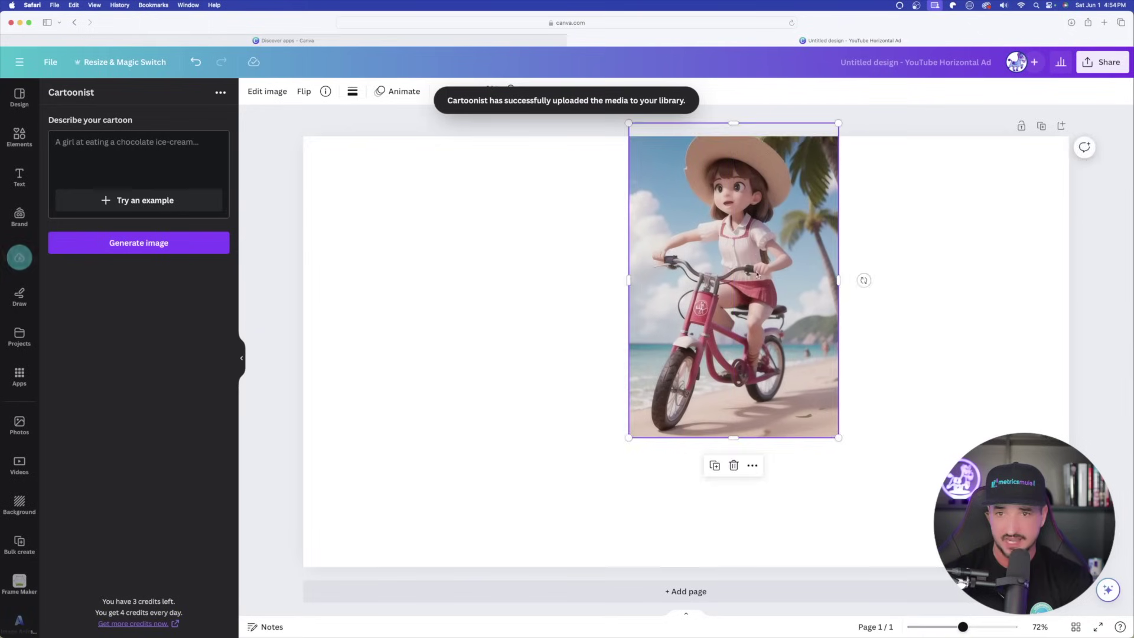
drag(756, 238, 700, 319)
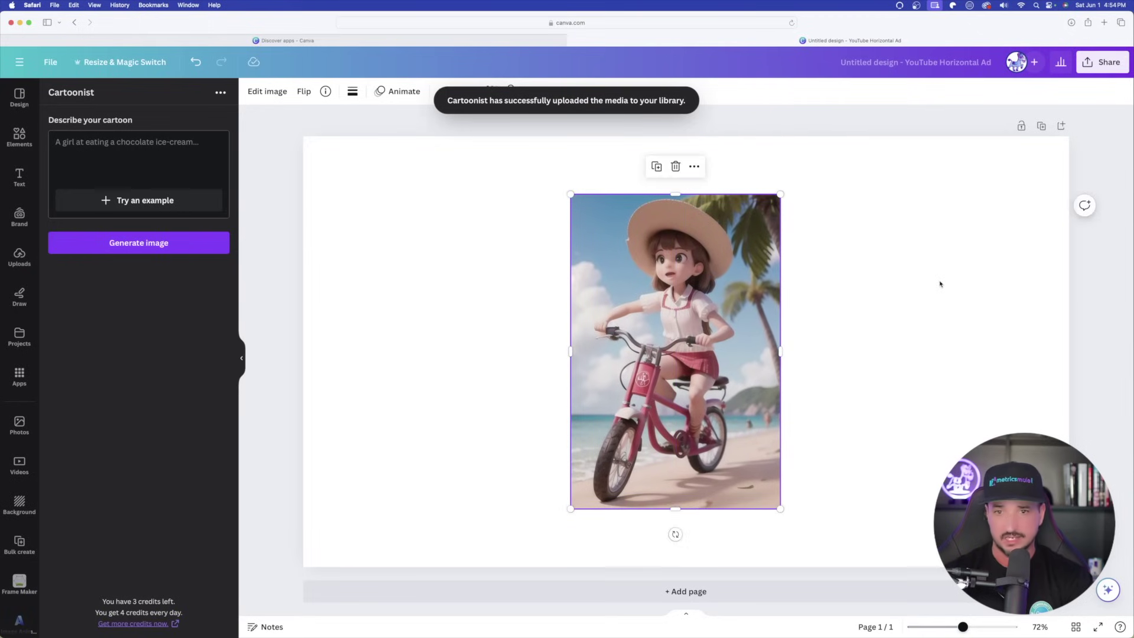
click(939, 282)
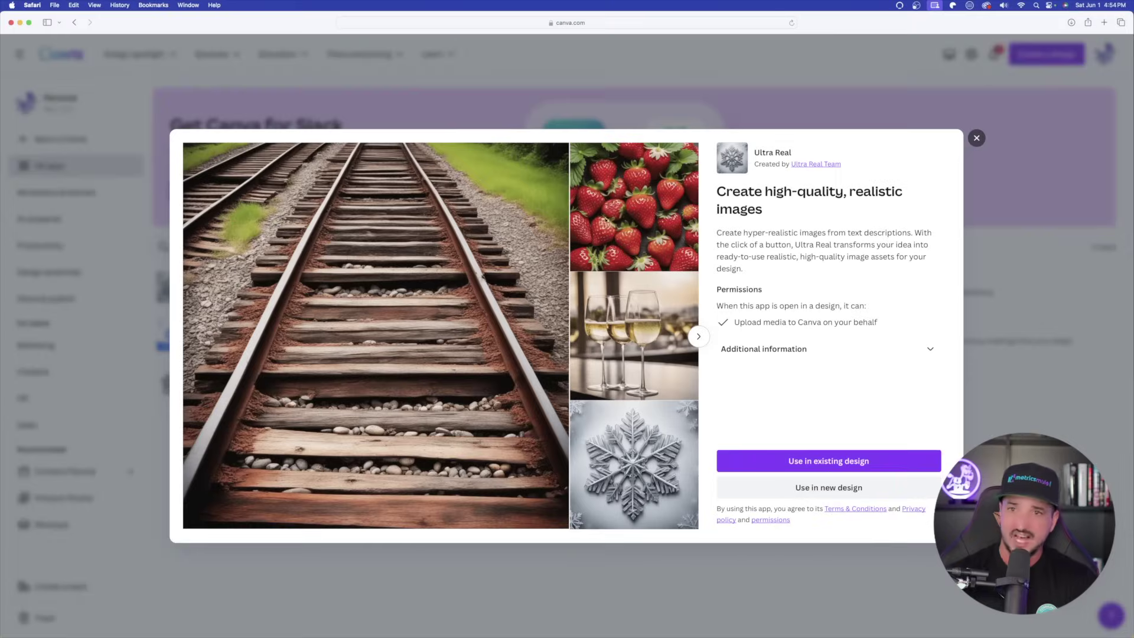
Step: Start a YouTube ad design with Ultra Real and generate a woman hiking mountains at sunset
click(844, 488)
text(you)
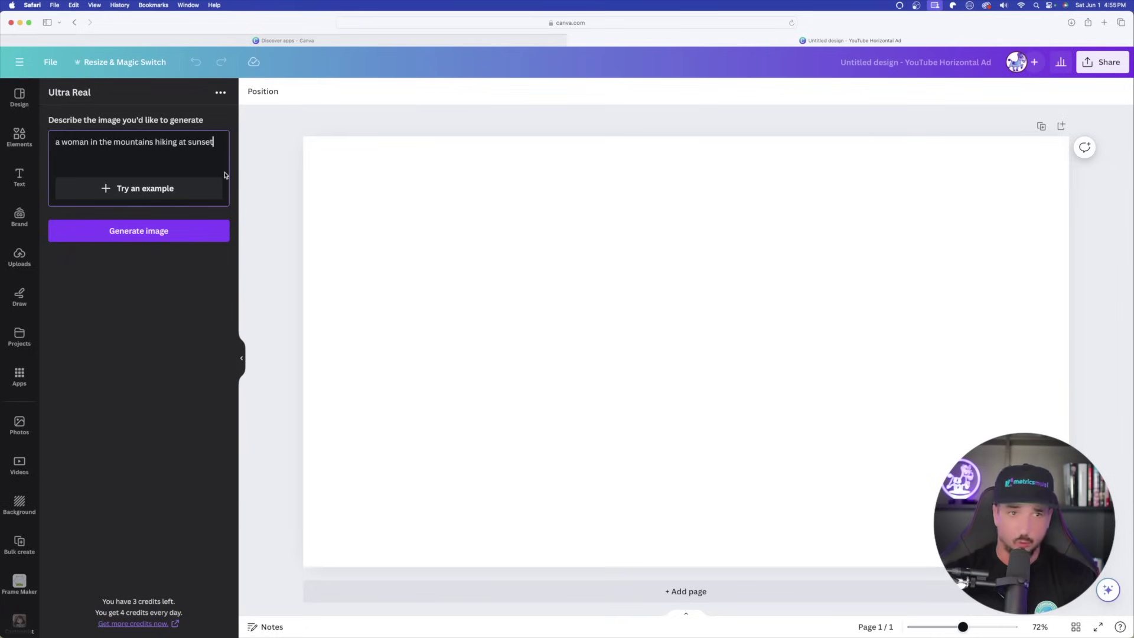
click(158, 229)
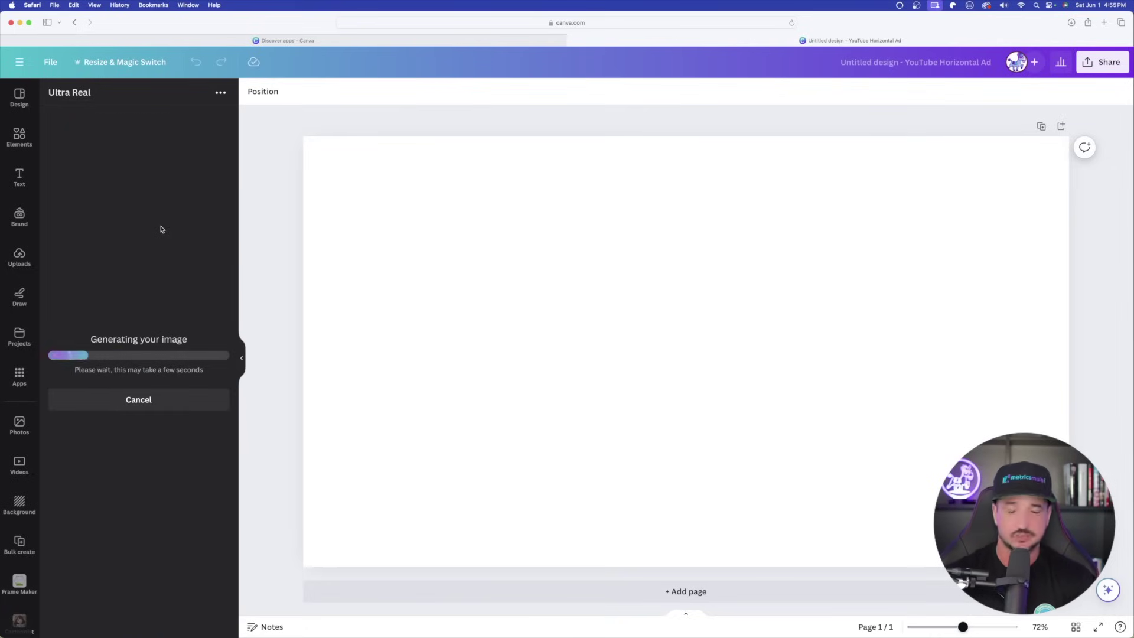
Step: Select and adjust the generated hiking image on the ad page
click(907, 279)
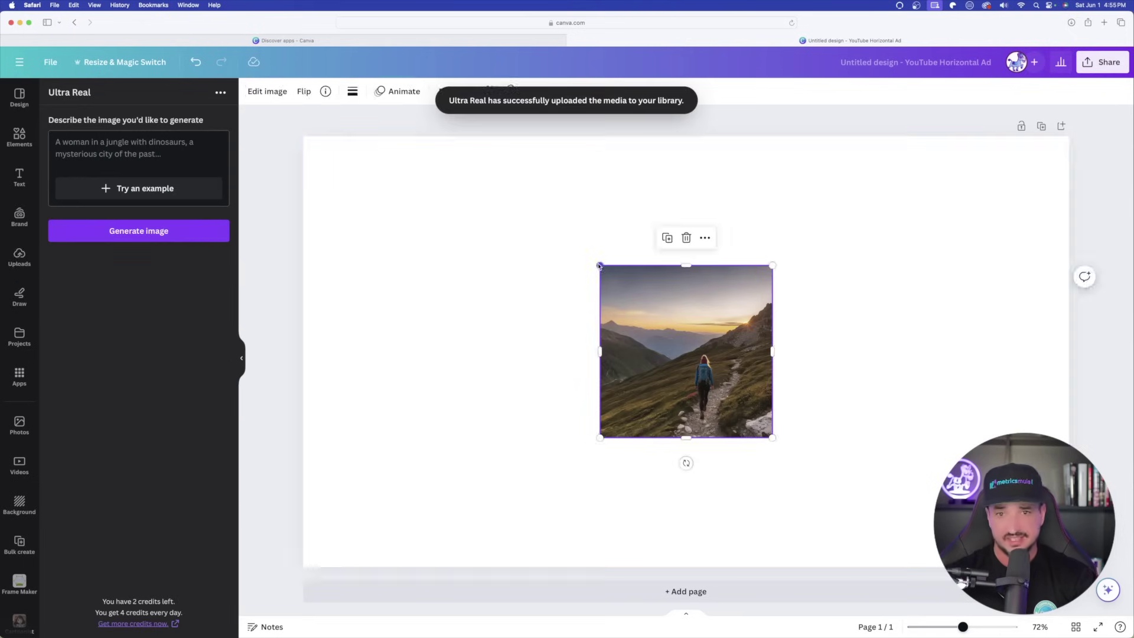
click(494, 302)
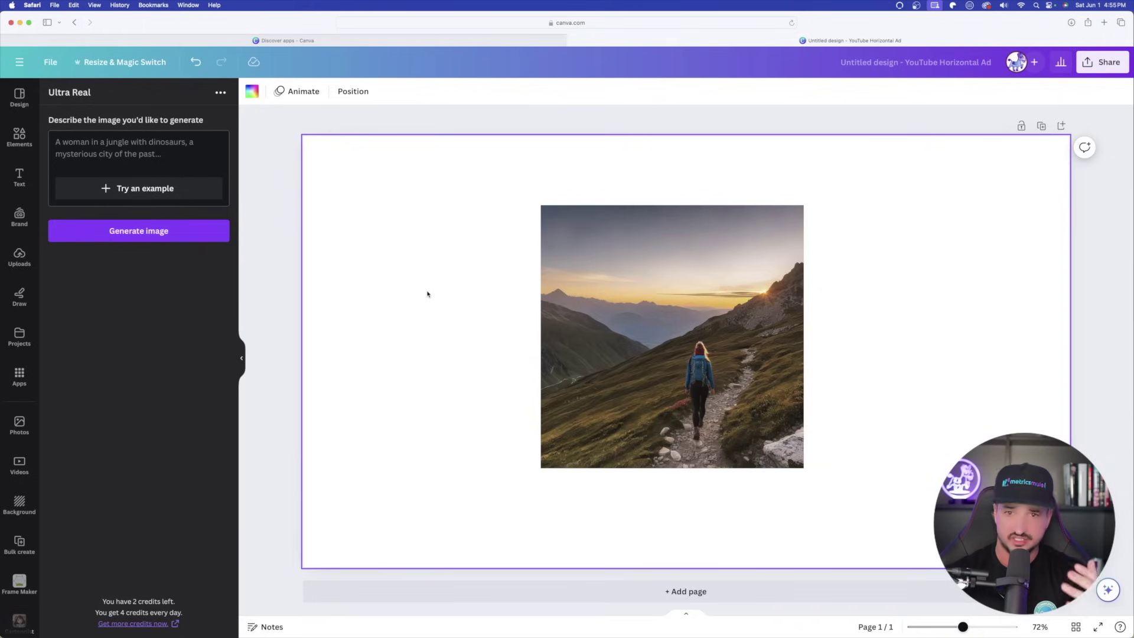
click(738, 294)
click(903, 291)
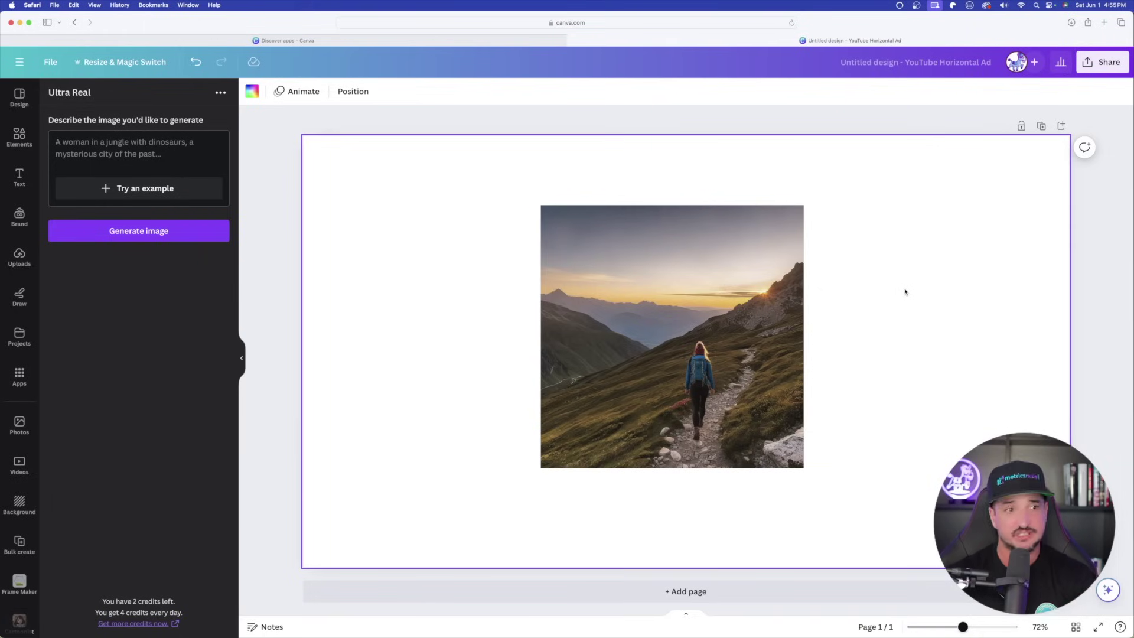